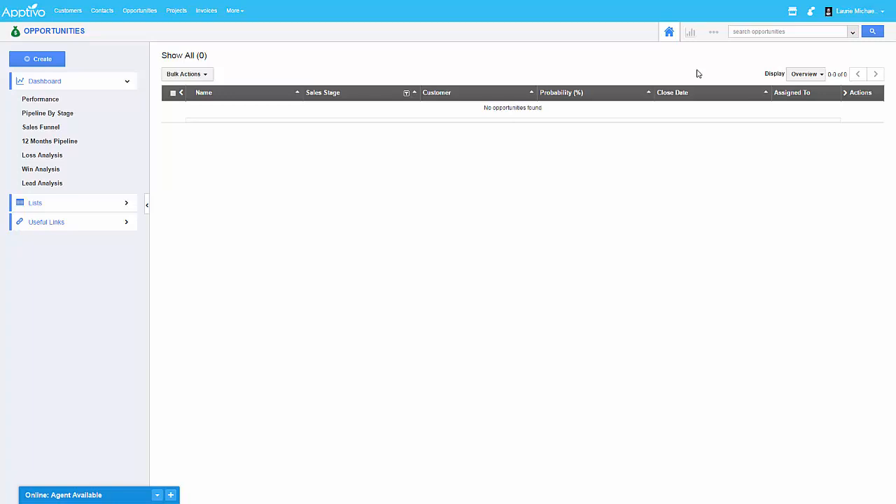
Open the event-based trigger "Set Date First Quoted" for editing in the Opportunities settings.
click(711, 32)
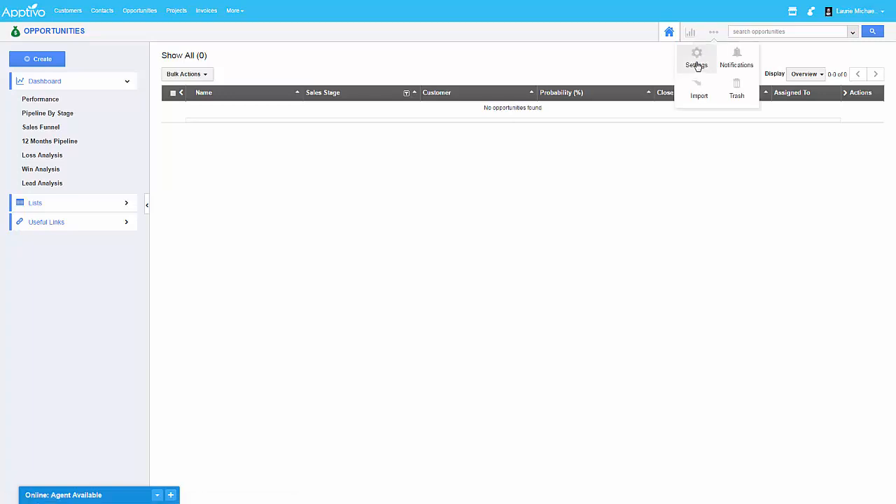
click(702, 66)
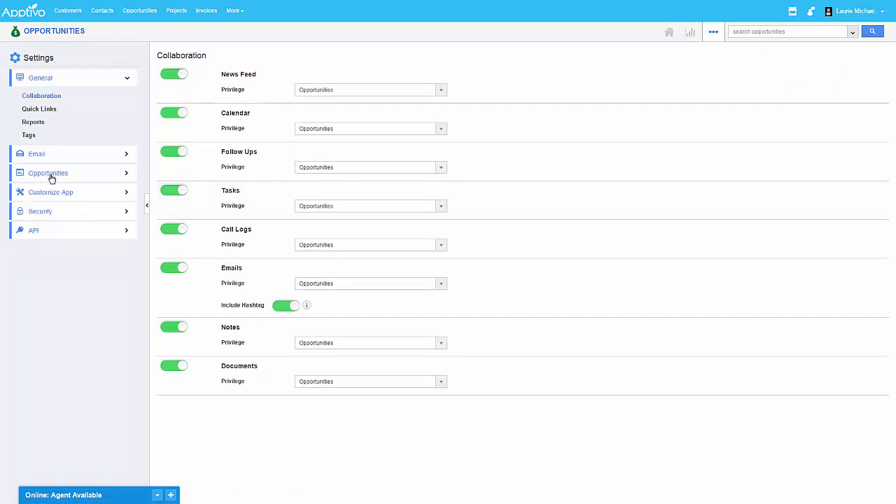
click(51, 177)
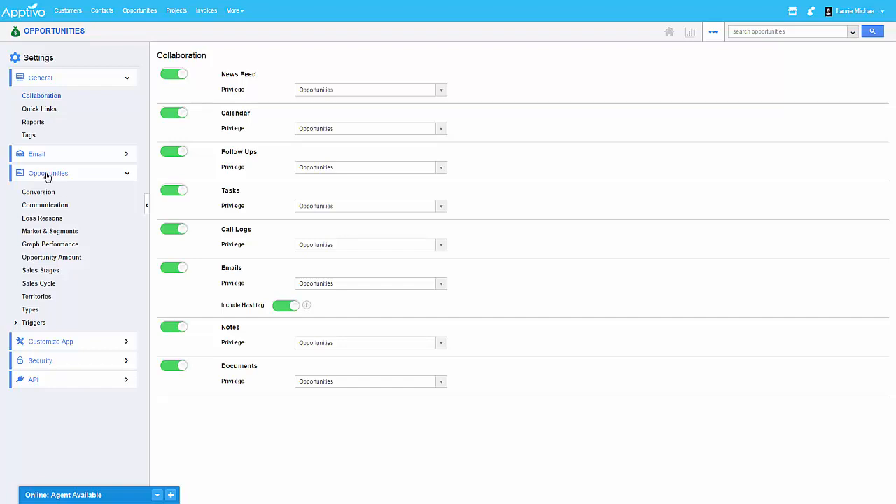
click(34, 323)
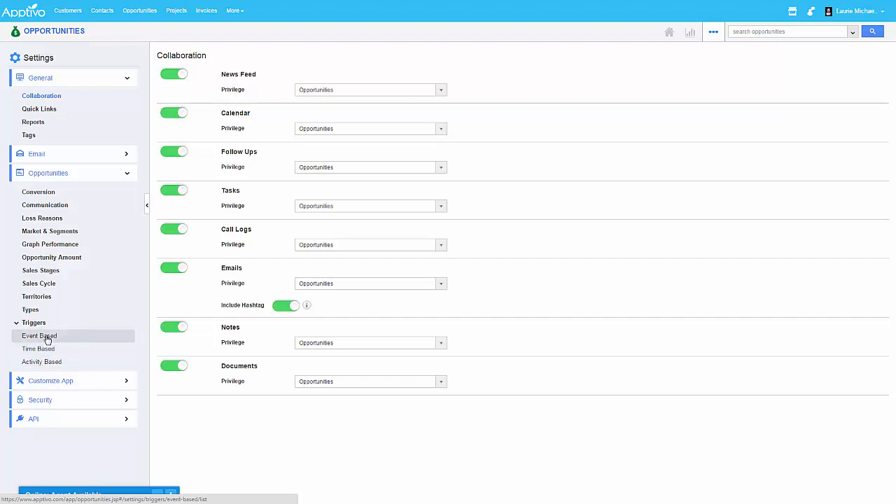
click(45, 337)
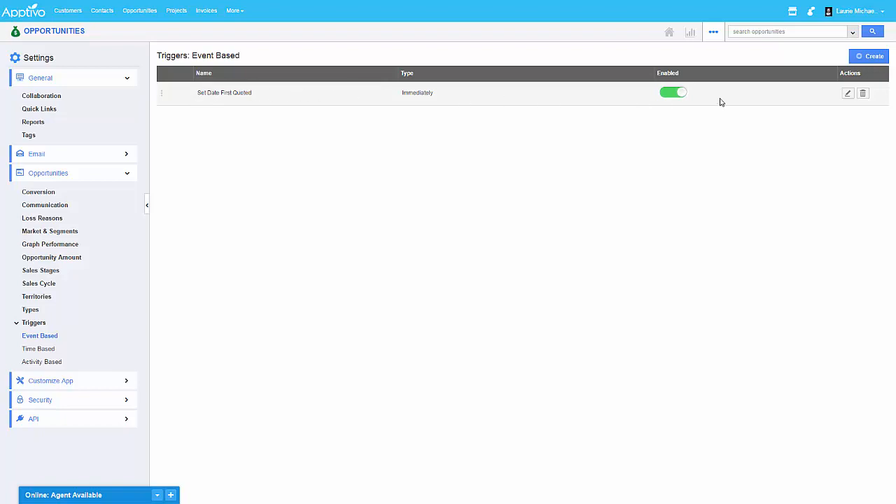
click(848, 93)
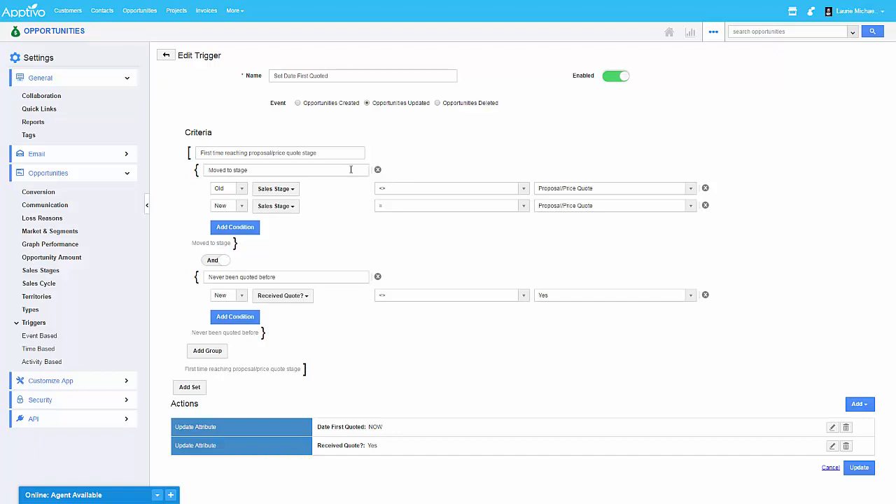
Examine the trigger's sales stage criteria and its update actions for Date First Quoted and Received Quote?
click(231, 192)
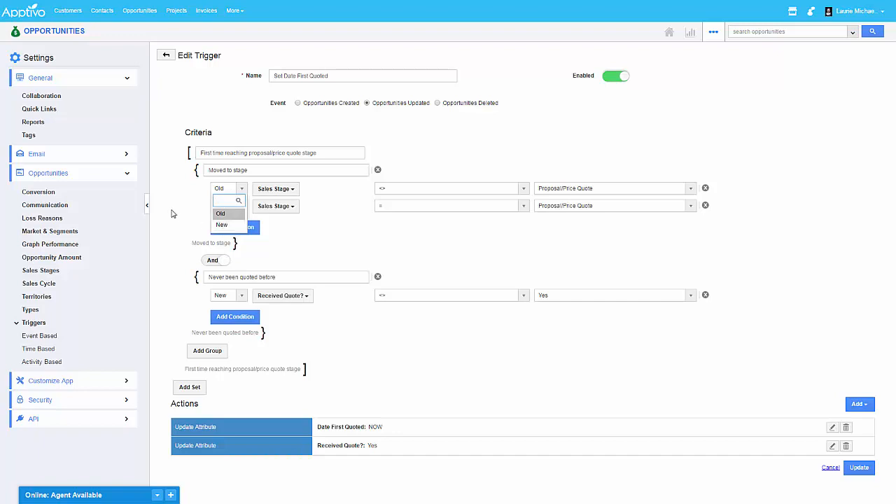
click(196, 211)
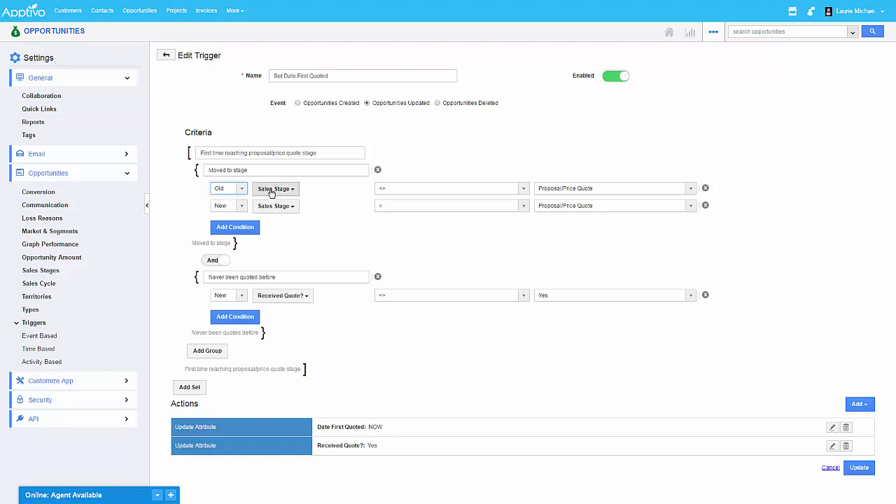
click(393, 190)
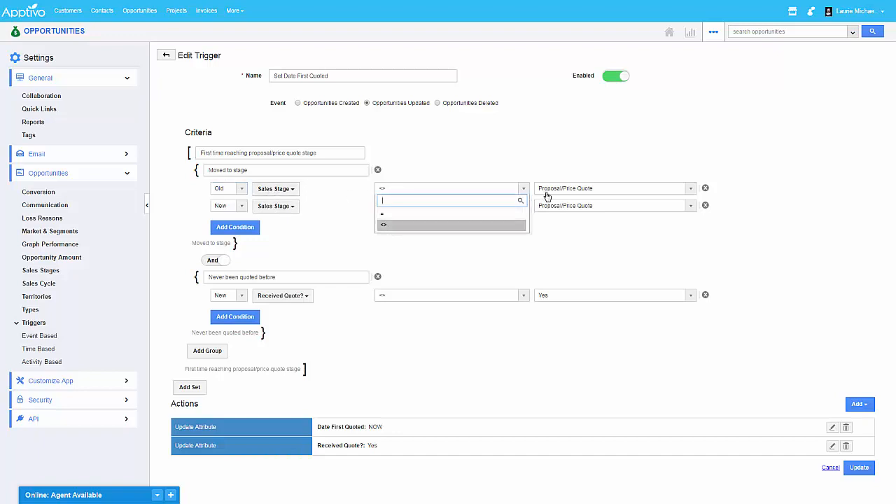
click(589, 159)
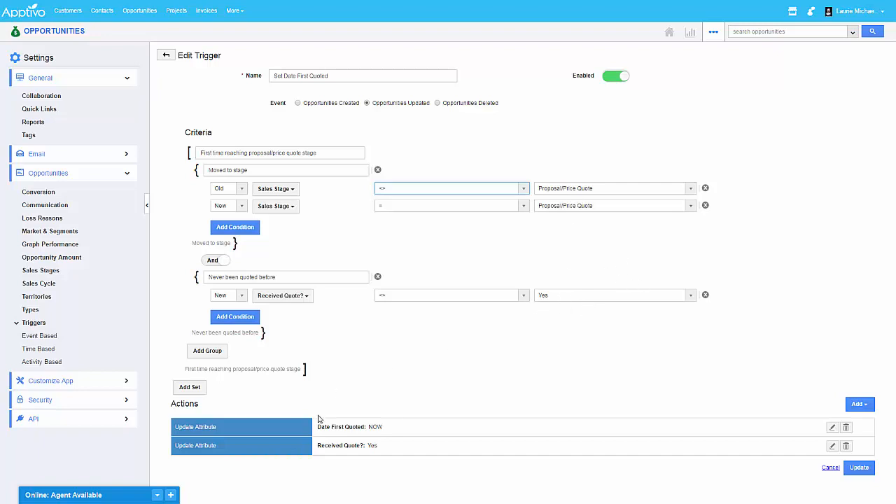
drag(318, 446, 376, 445)
click(377, 453)
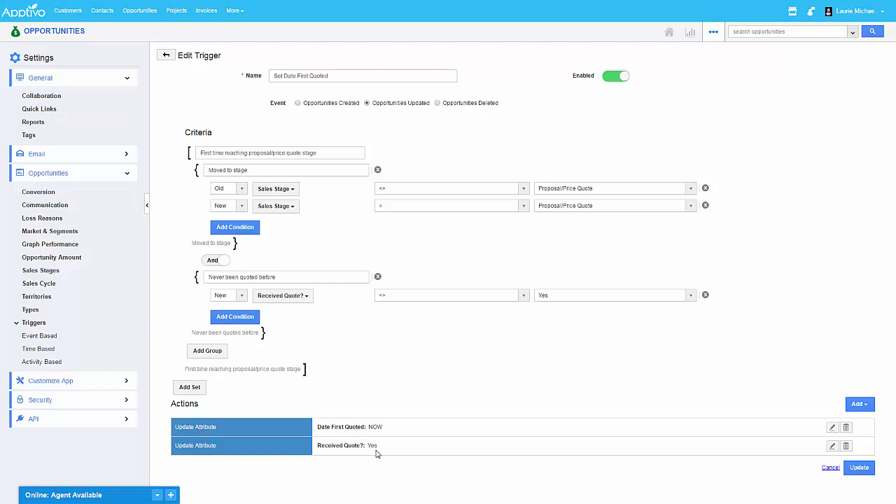
drag(317, 427, 364, 427)
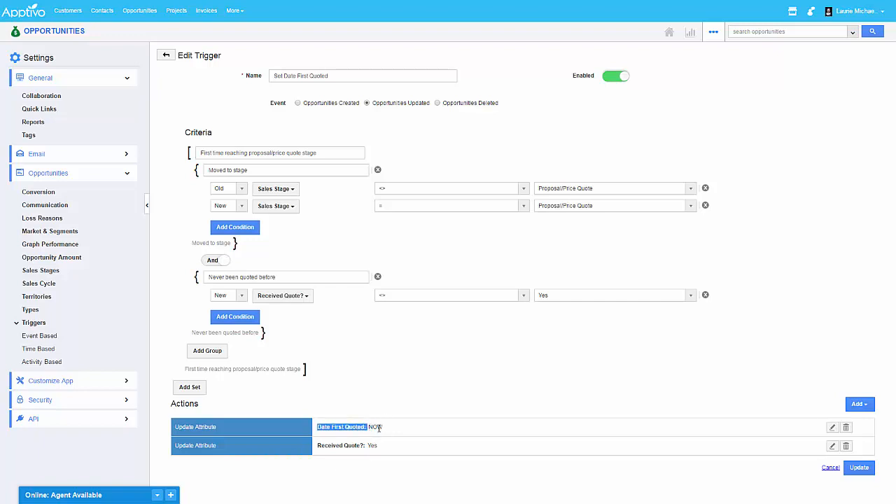
click(374, 428)
drag(317, 446, 361, 445)
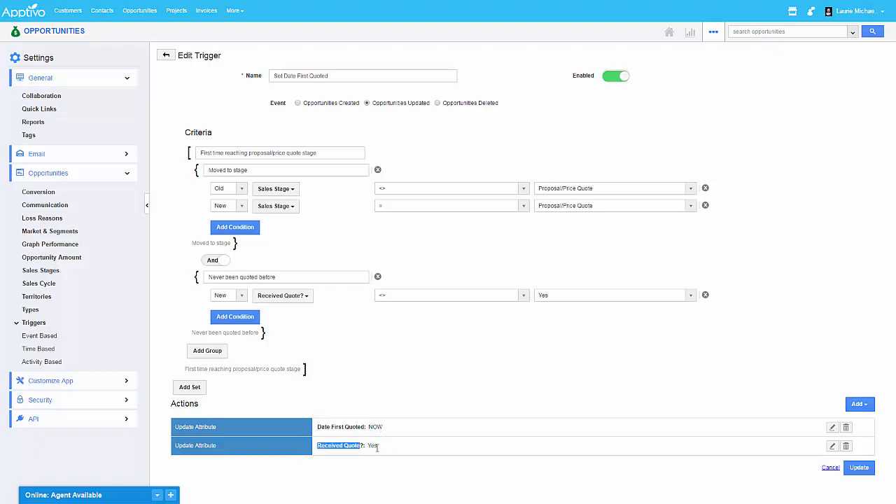
click(377, 448)
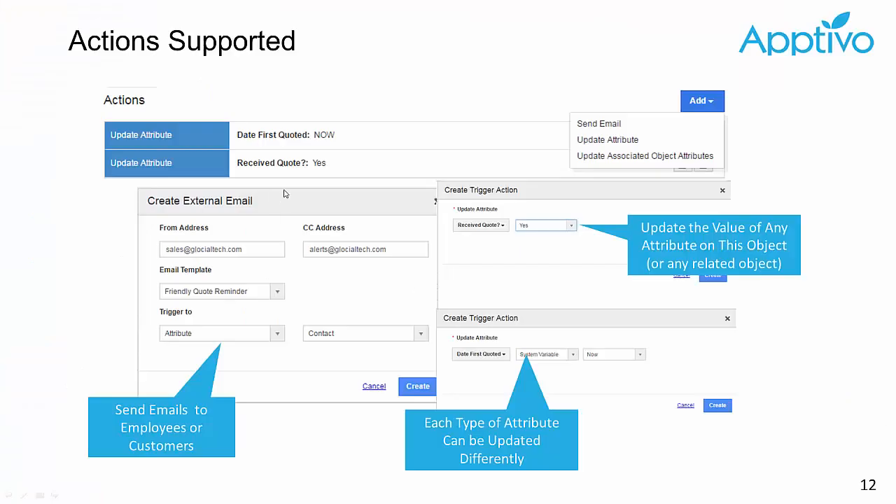
key(Right)
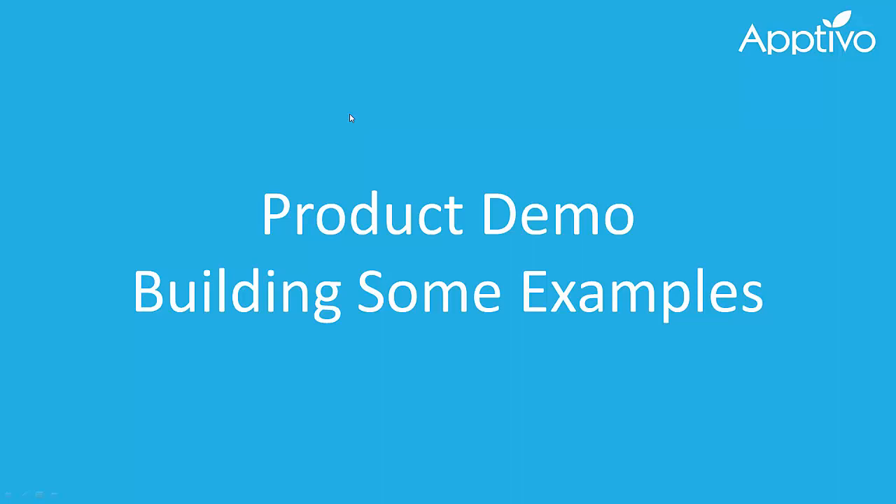
key(Right)
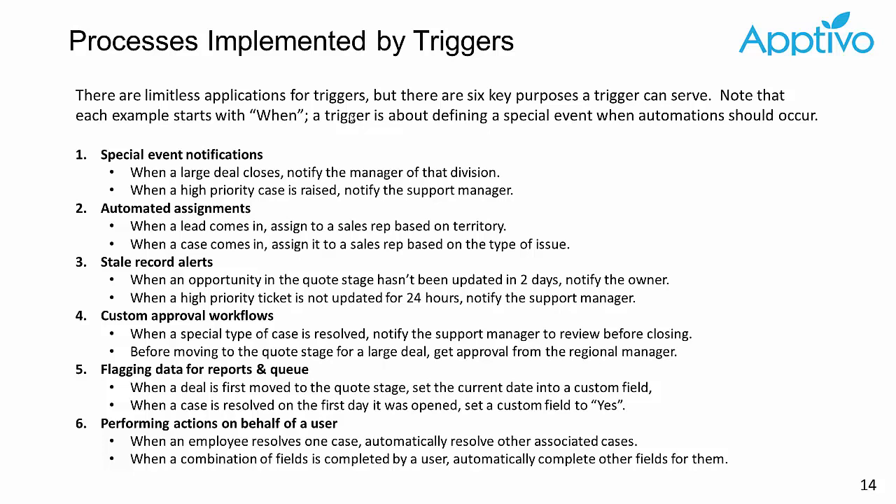
key(Right)
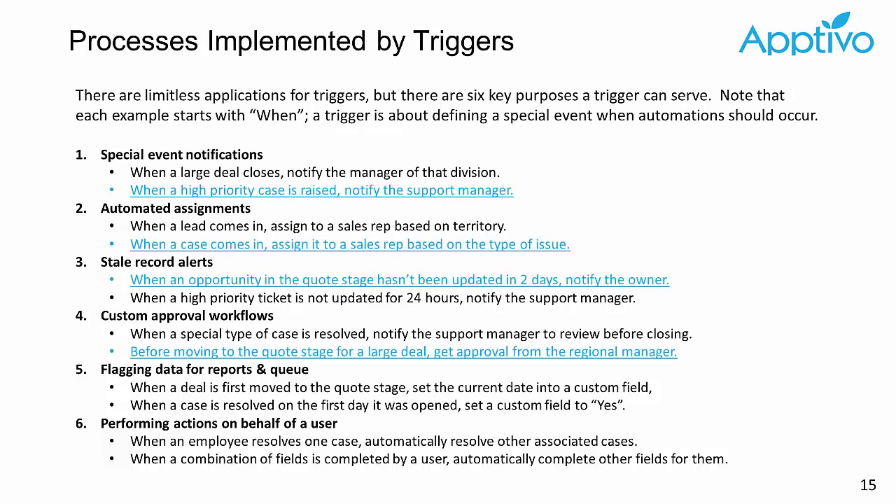
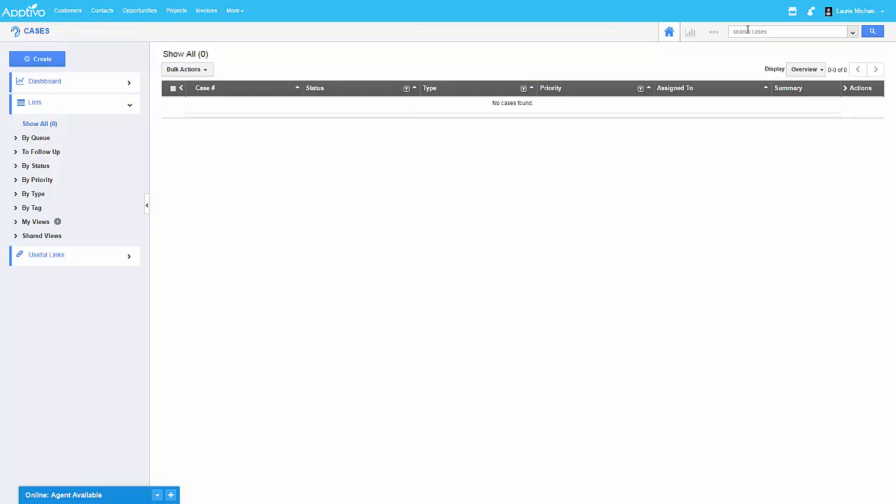
Open the list of event-based triggers in the Cases settings.
click(714, 32)
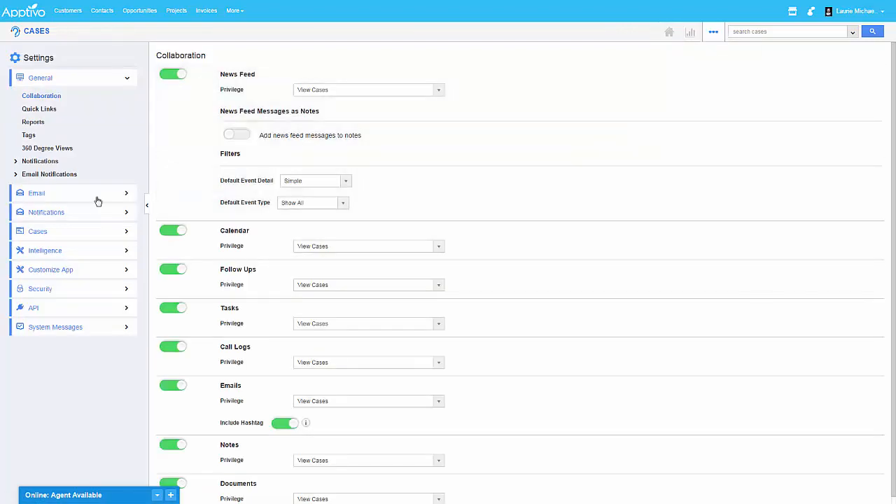
click(59, 233)
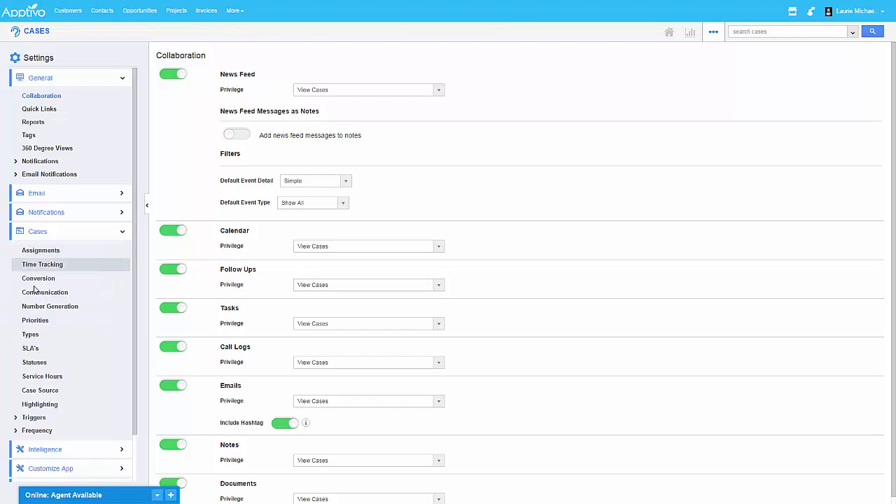
click(34, 417)
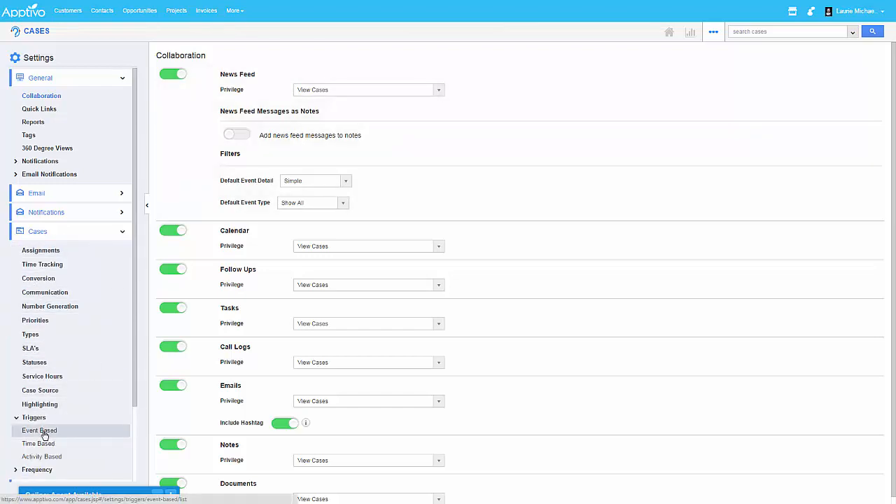
click(42, 430)
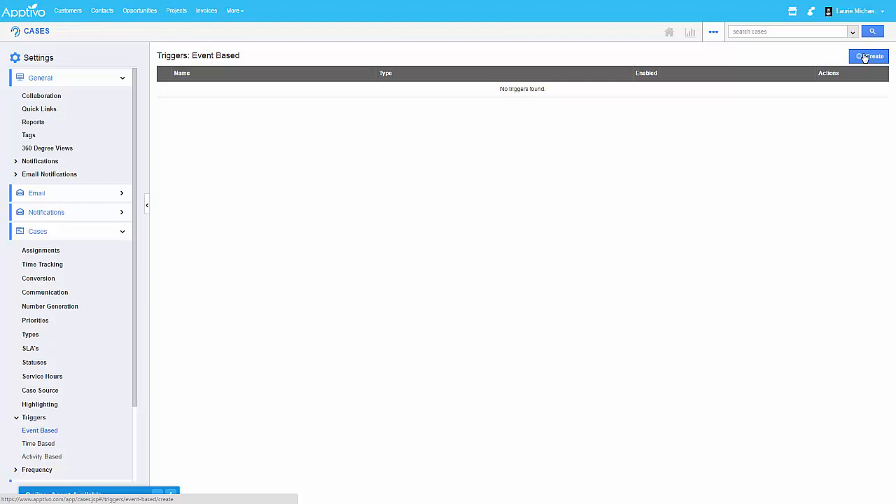
Start a new event-based case trigger and name it "Notify manager on high priority cases - create".
click(323, 77)
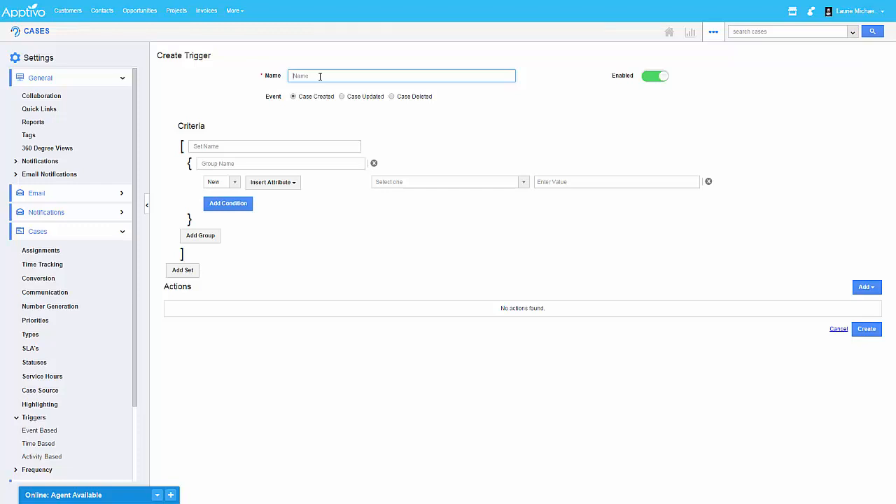
text(Notiffy manager on high priority cases - create)
right_click(306, 77)
click(336, 90)
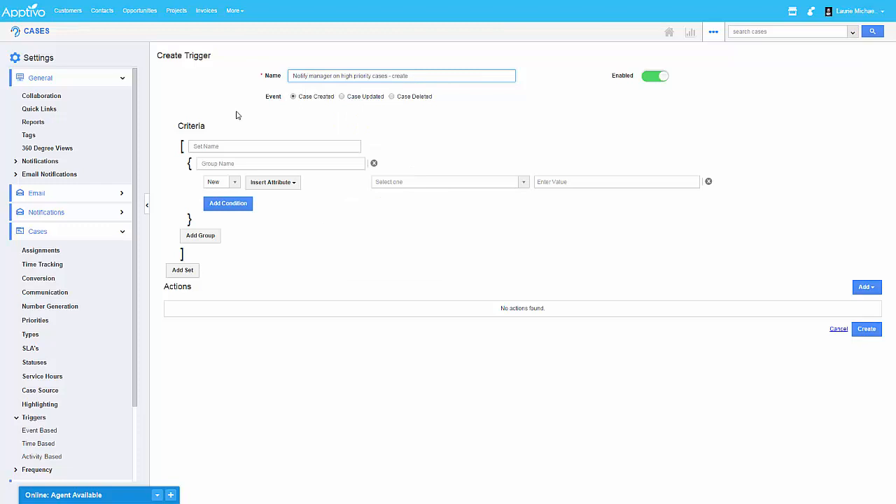
Set the trigger's criteria condition to new Priority = High.
click(286, 182)
mouse_move(269, 197)
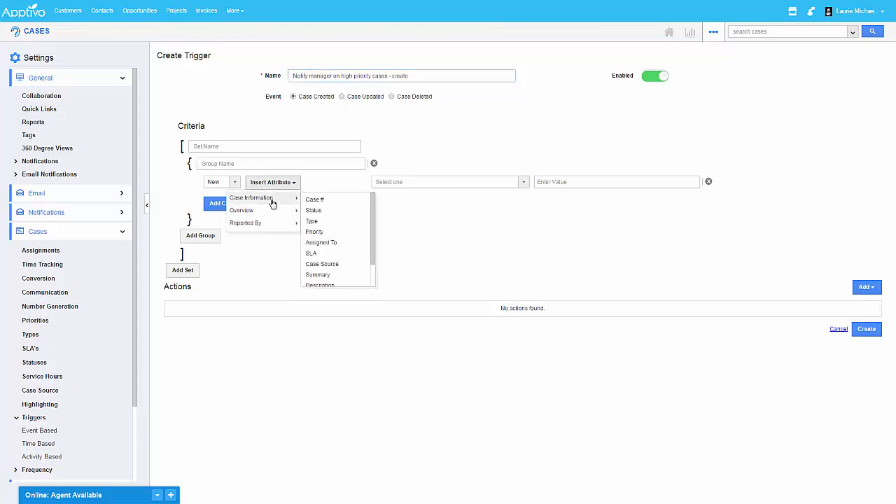
click(336, 232)
click(423, 184)
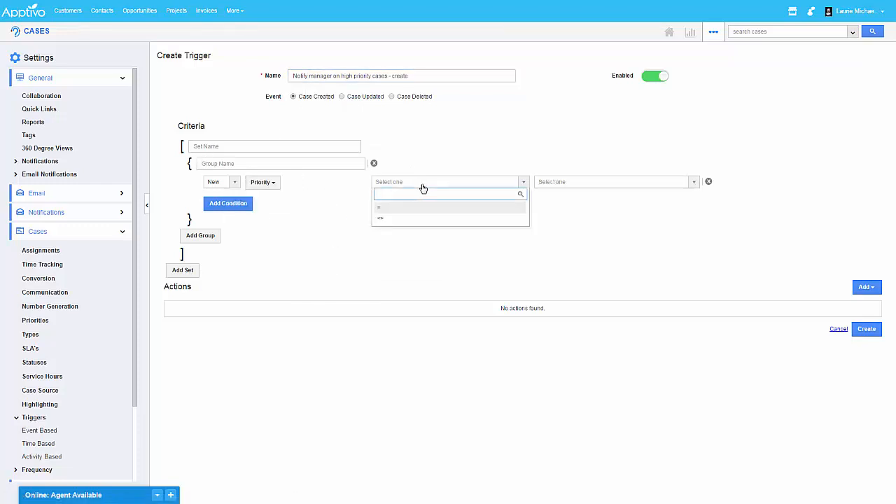
click(433, 209)
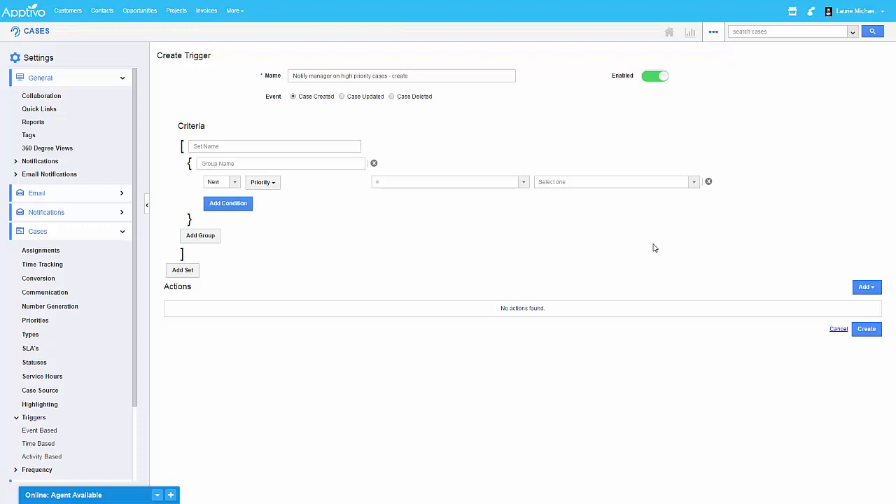
click(225, 184)
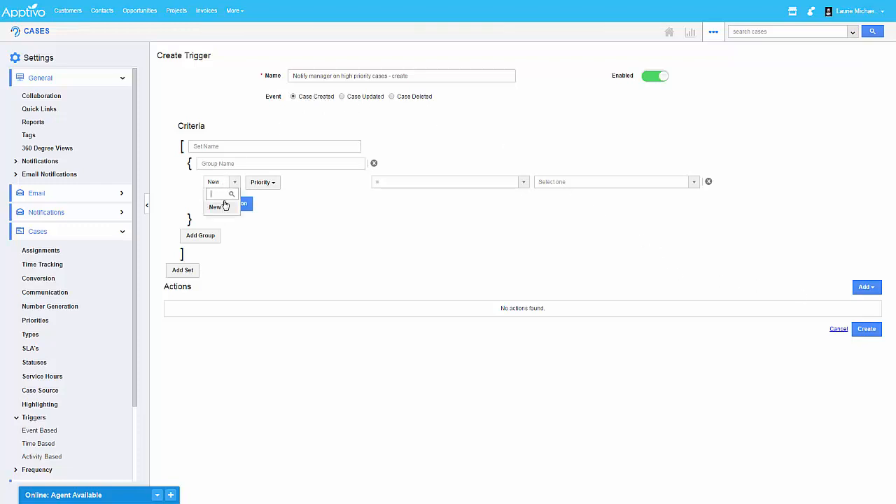
click(436, 245)
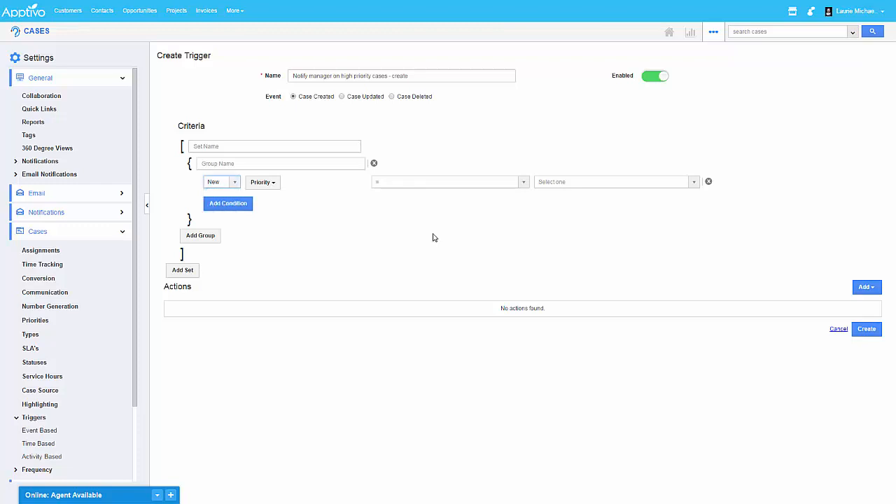
click(586, 183)
click(561, 209)
click(862, 289)
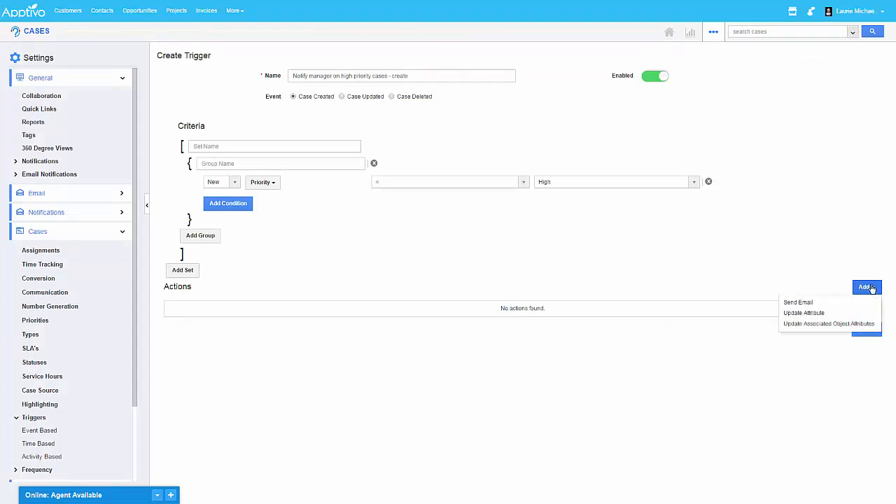
click(800, 303)
click(530, 151)
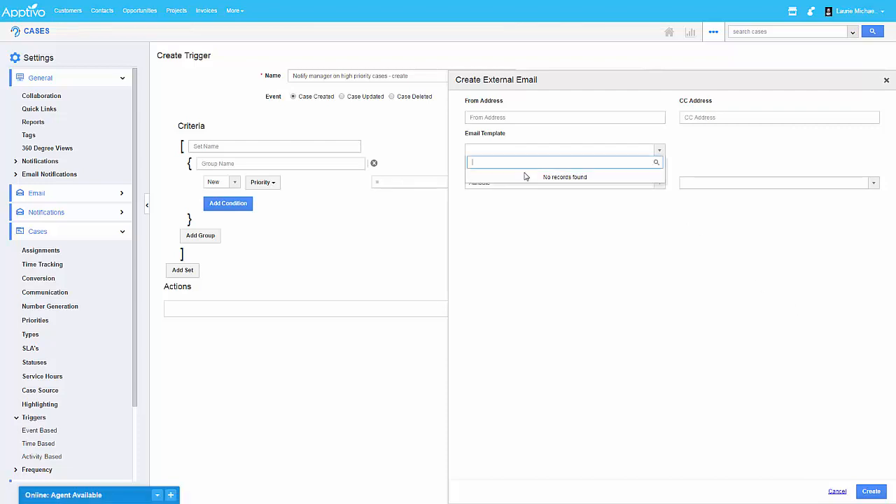
click(805, 161)
click(885, 80)
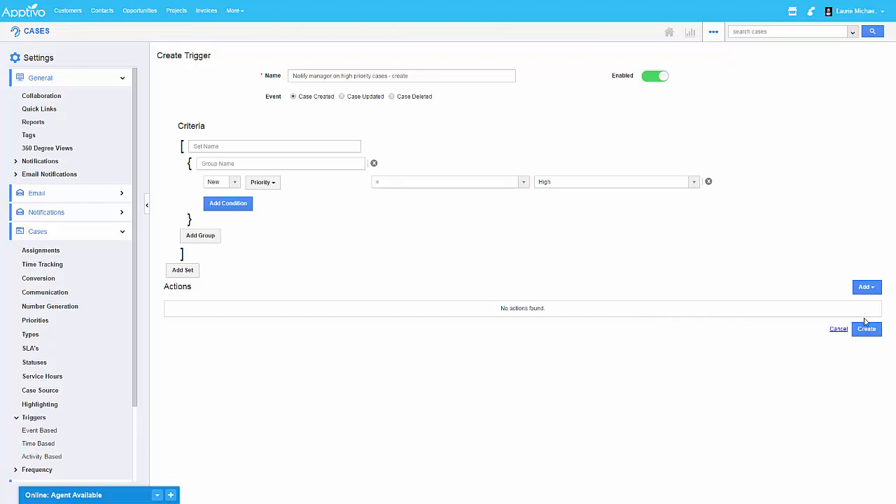
click(868, 329)
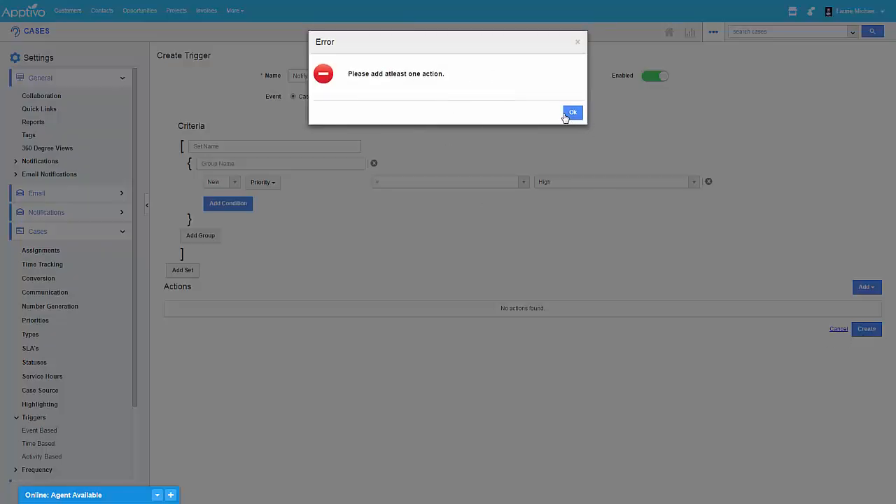
click(571, 112)
Add an Update Attribute action to the trigger that sets the case Status to Assigned.
click(865, 286)
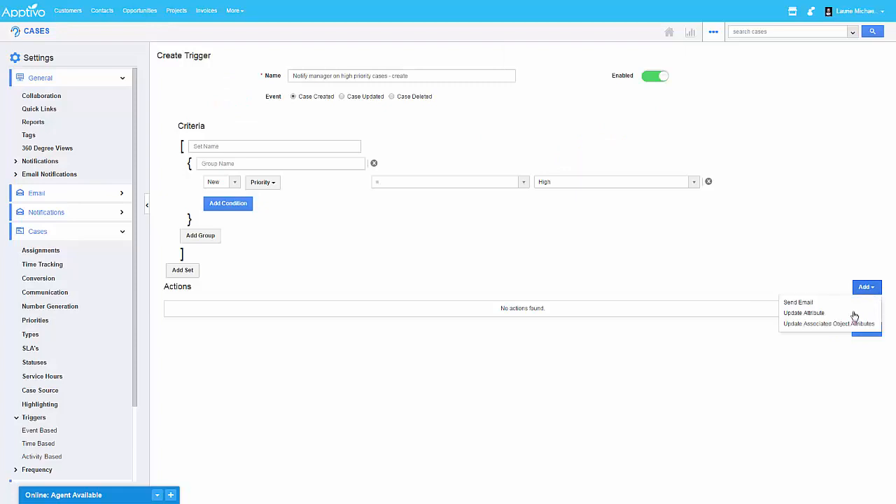
click(823, 313)
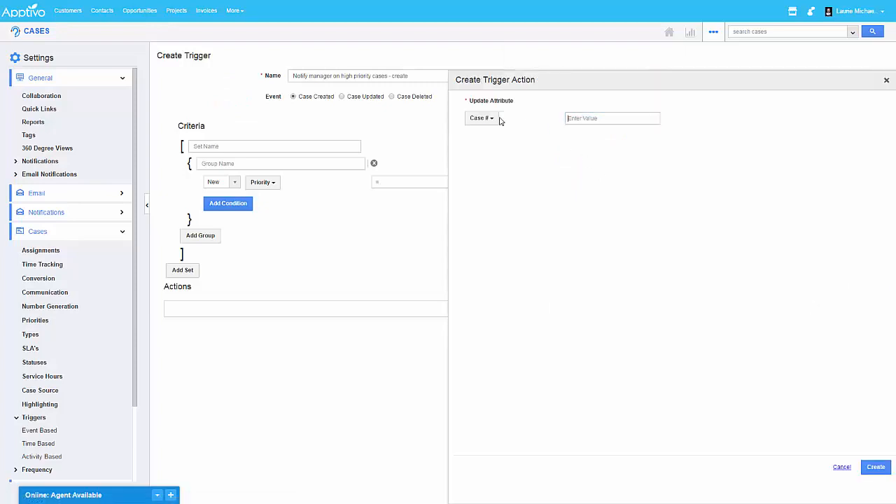
click(482, 118)
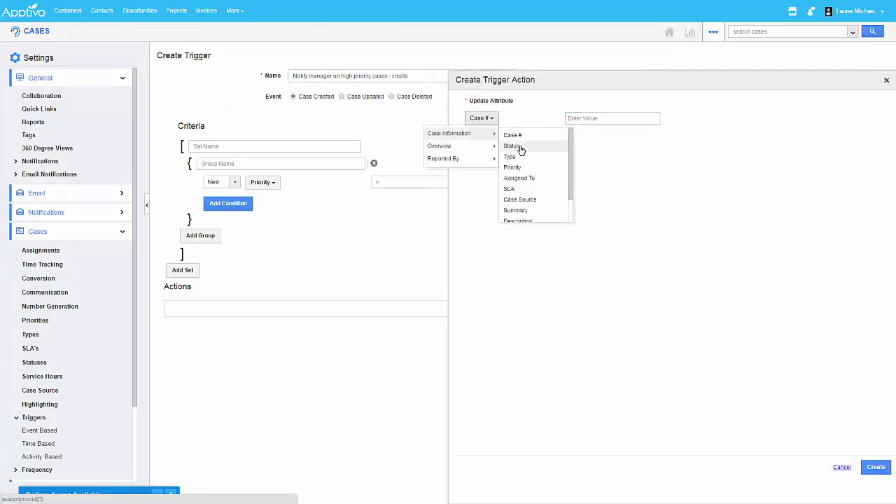
click(512, 146)
click(607, 120)
click(592, 154)
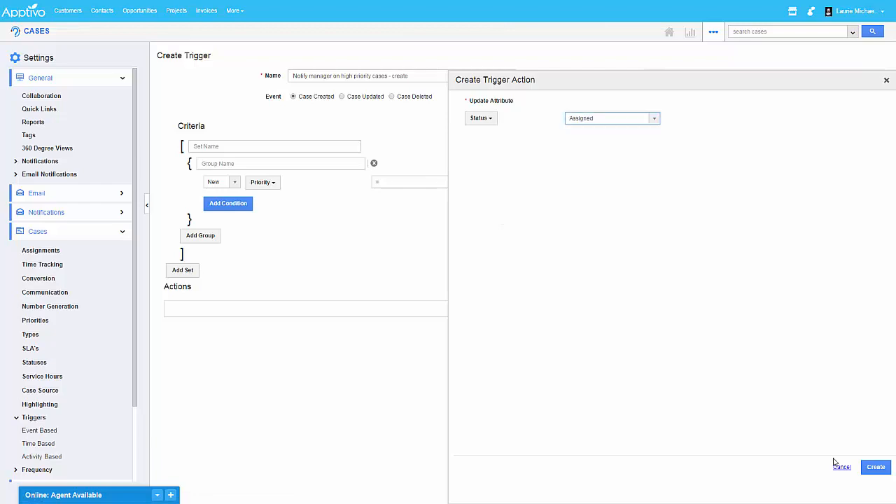
click(876, 467)
Name the criteria set "s1" and its group "g1", and try to create the trigger.
click(868, 331)
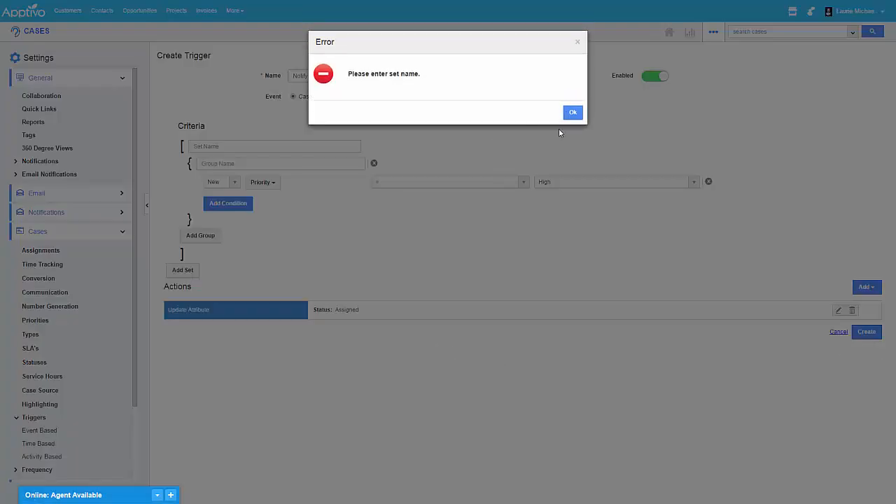
click(572, 112)
click(256, 145)
text(s)
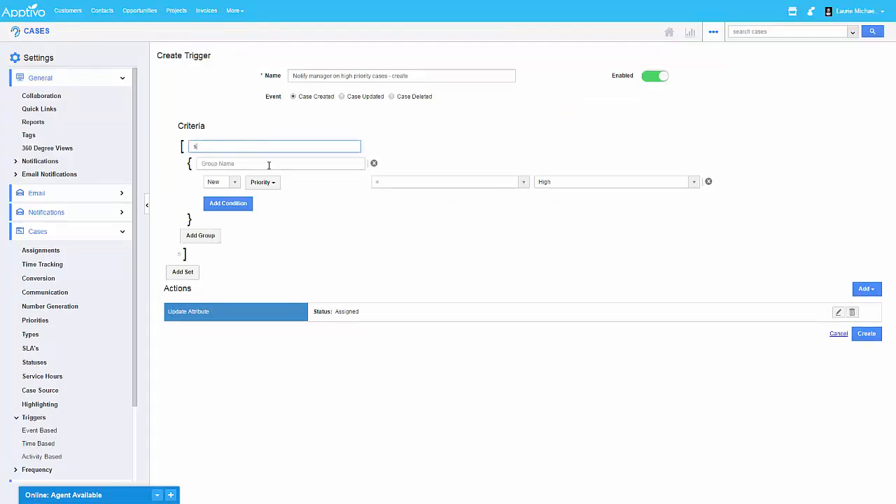
text(1)
click(268, 164)
text(g1)
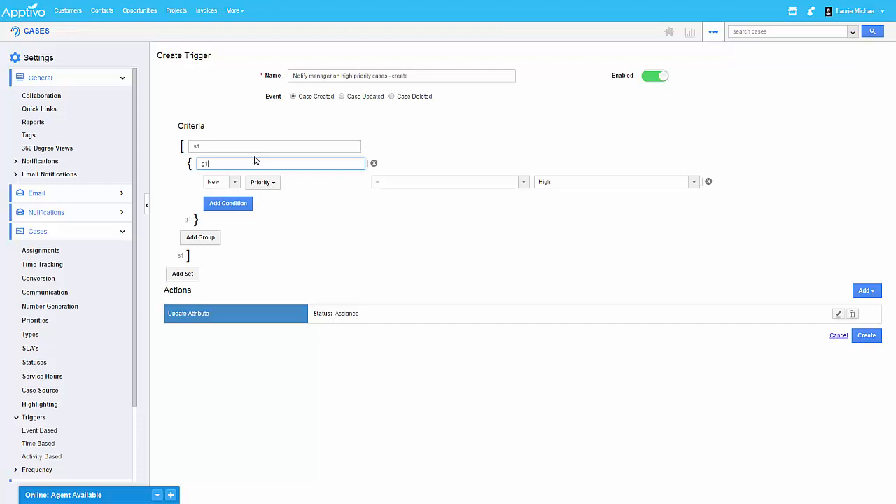
click(342, 241)
click(866, 335)
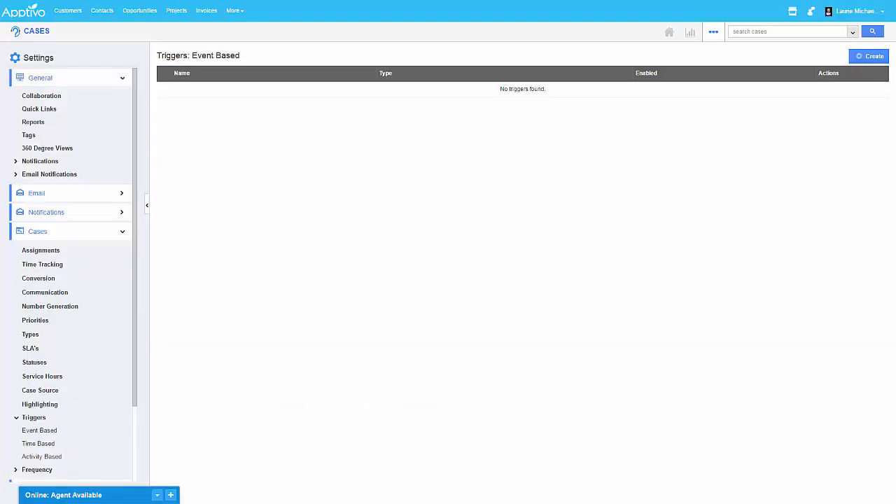
Start a new Cases email template named "High Priority Case Notification" with the subject "A Case Was Escalated to High Priority".
click(55, 200)
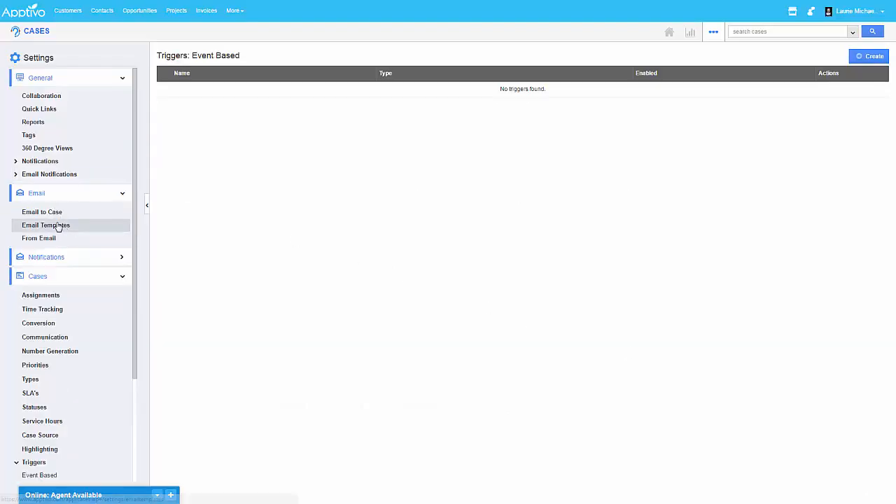
click(45, 224)
click(861, 59)
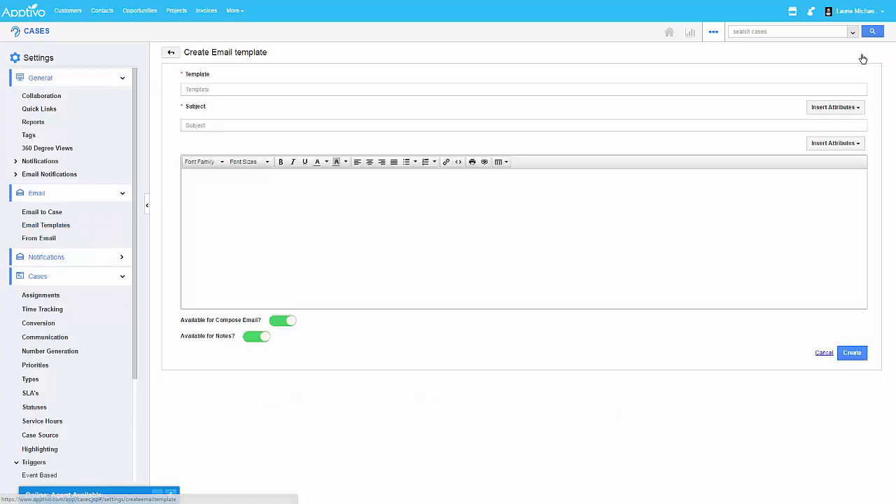
click(277, 91)
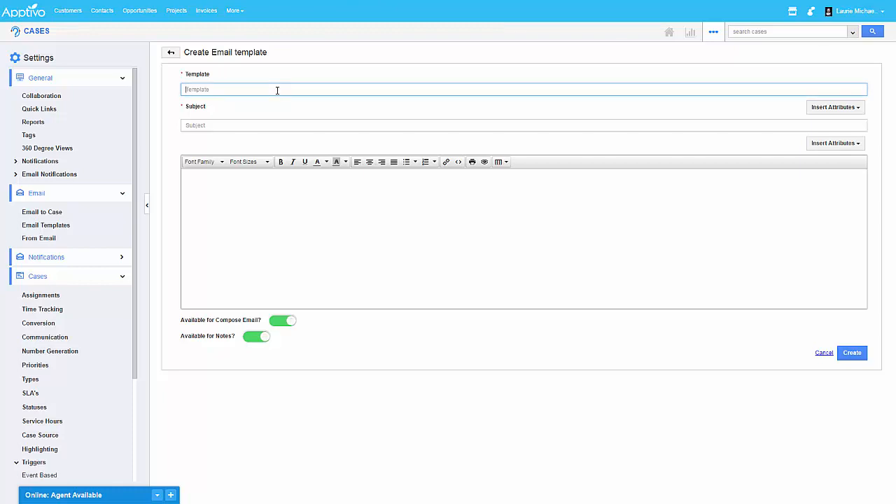
text(High Priority Case Notification)
key(Tab)
key(Tab)
text(A C)
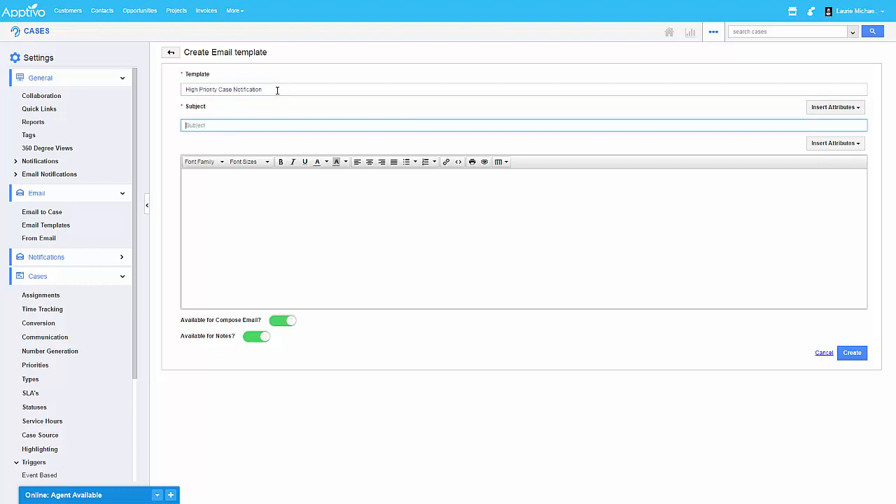
text(ase Was Escalated to High Priority)
Write the template body "Check it out! Case #" followed by the Case # attribute from the case information.
key(Tab)
key(Tab)
text(Chge)
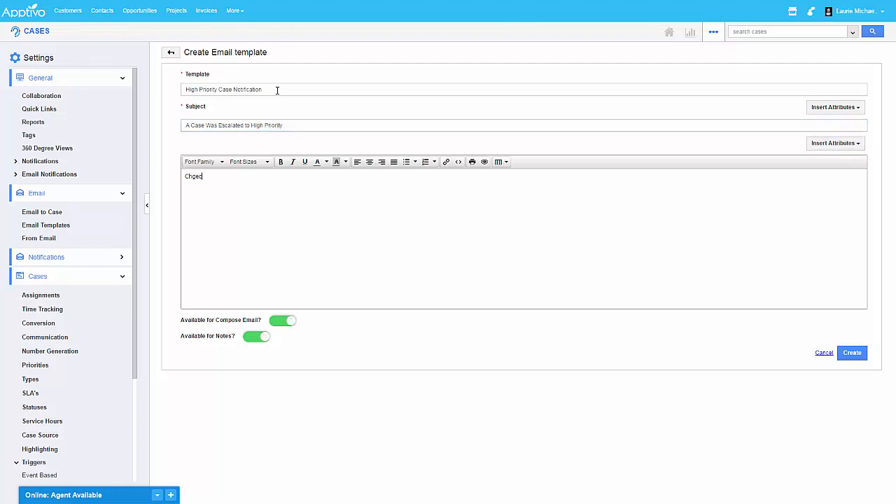
text(k it out! Case #)
click(833, 143)
mouse_move(821, 172)
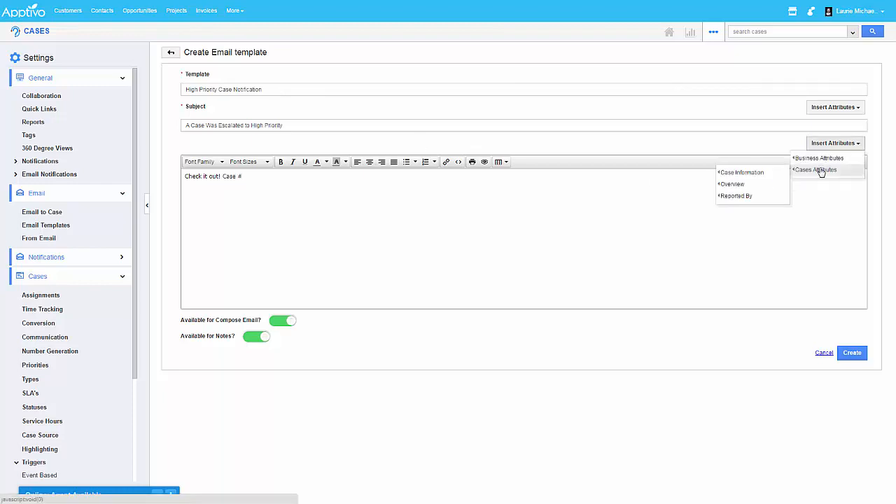
mouse_move(762, 174)
click(703, 176)
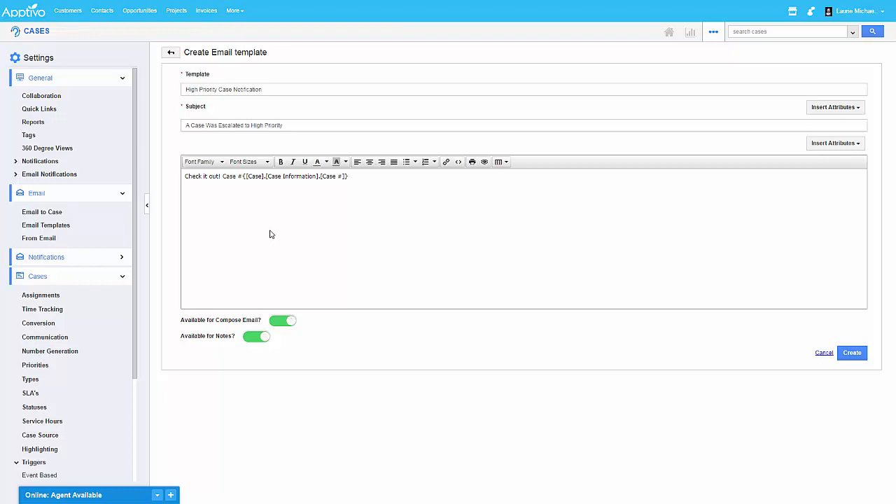
Make the template unavailable for Compose Email and for Notes, and create it.
click(282, 323)
click(259, 337)
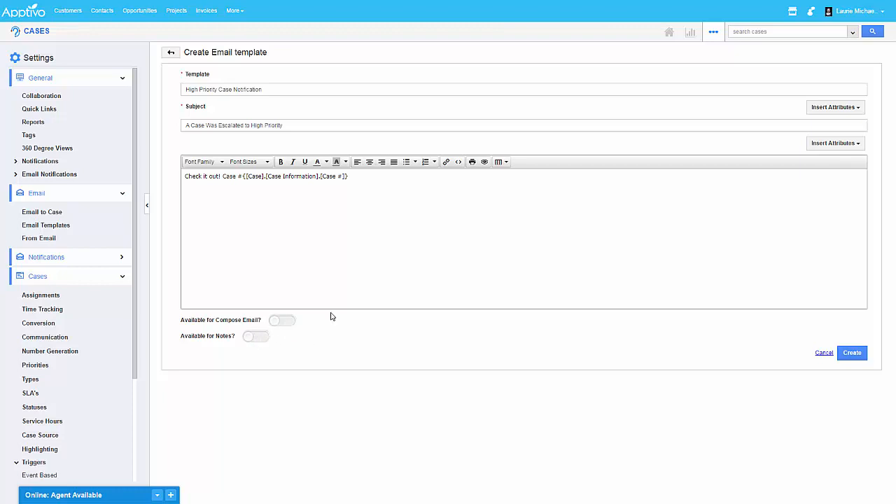
click(852, 355)
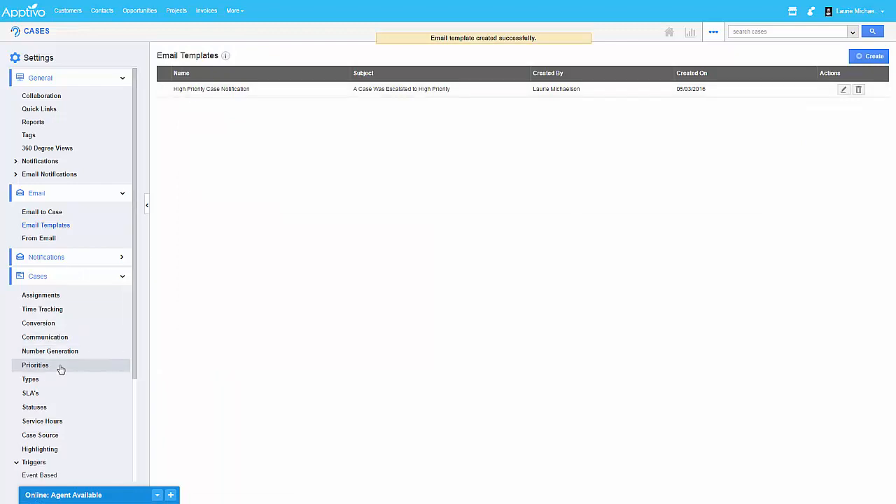
Start a new event-based case trigger named "Notify Manager on High Priority Case - Created" and copy its name.
scroll(61, 368, down, 2)
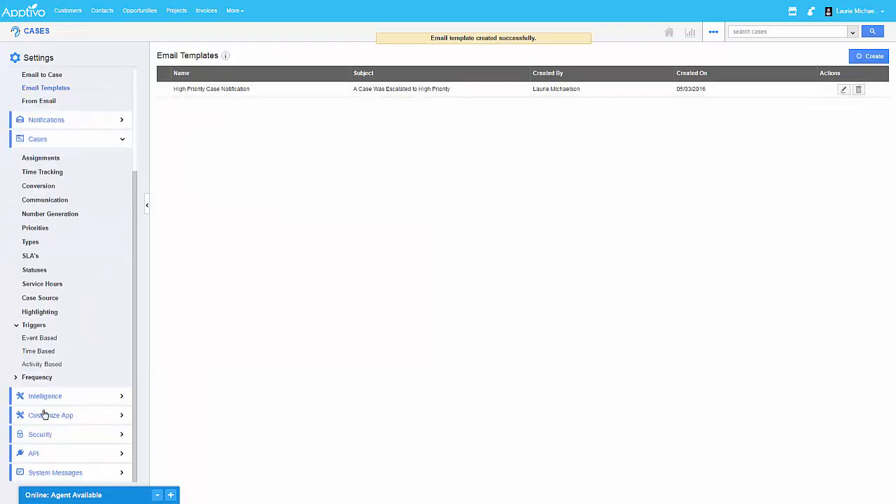
click(39, 340)
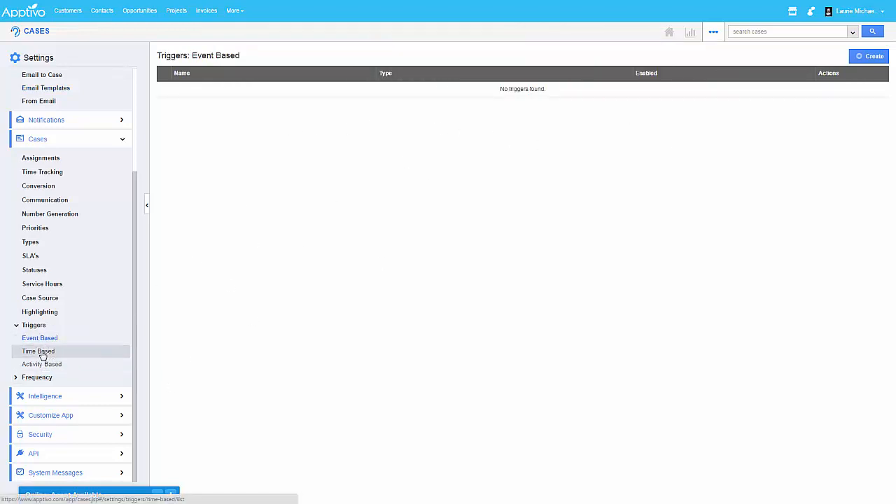
click(860, 61)
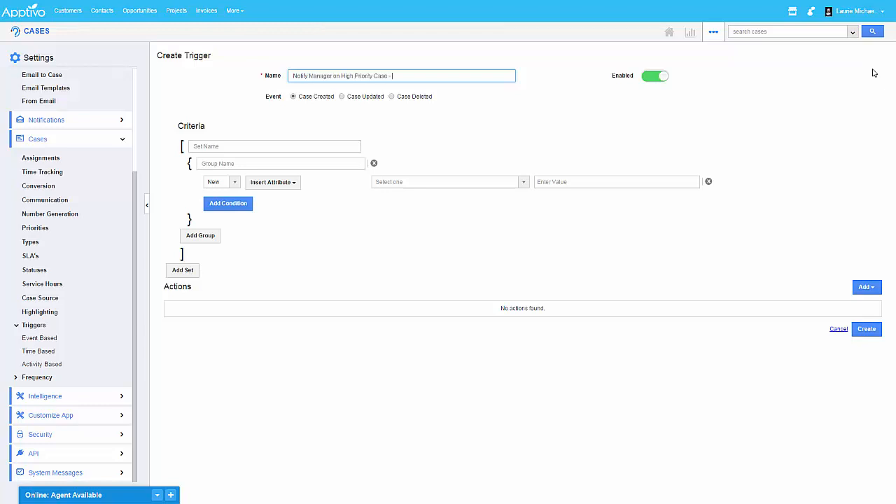
key(ctrl+a)
key(ctrl+c)
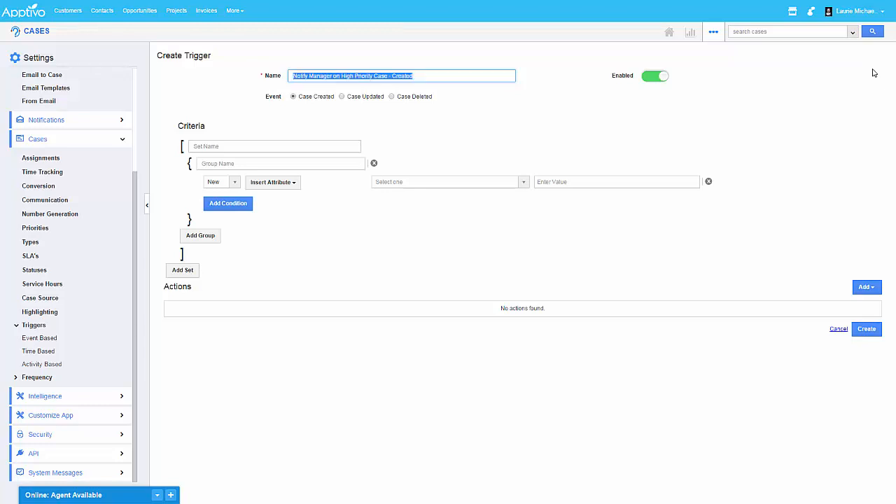
Name the trigger's criteria set "S1" and its group "G1".
click(194, 148)
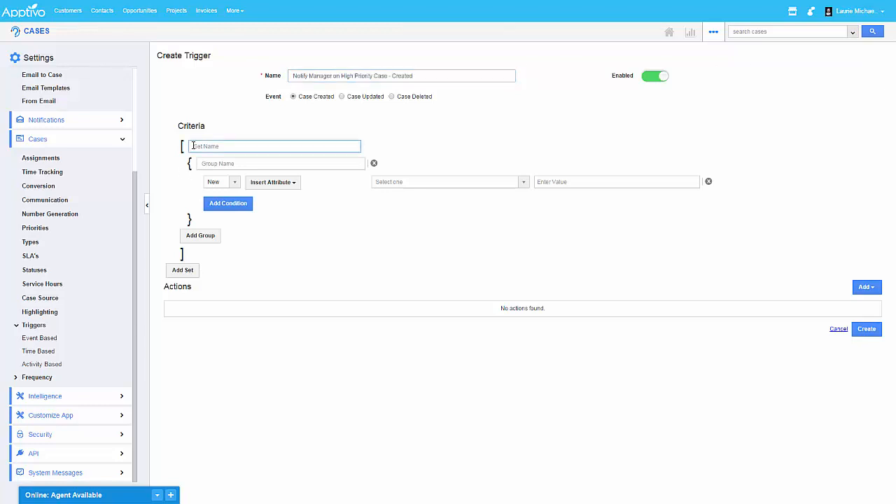
text(S1)
click(200, 164)
text(G1)
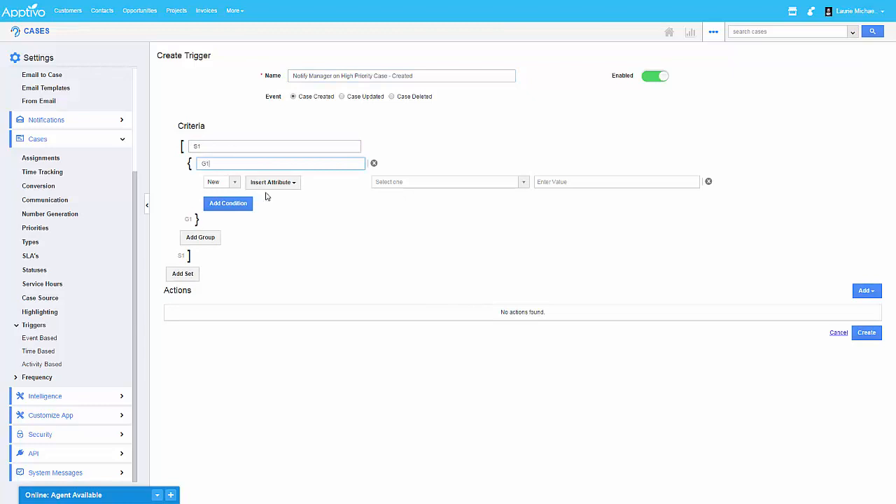
Define the condition in group G1 as new Priority = High.
click(267, 182)
mouse_move(268, 199)
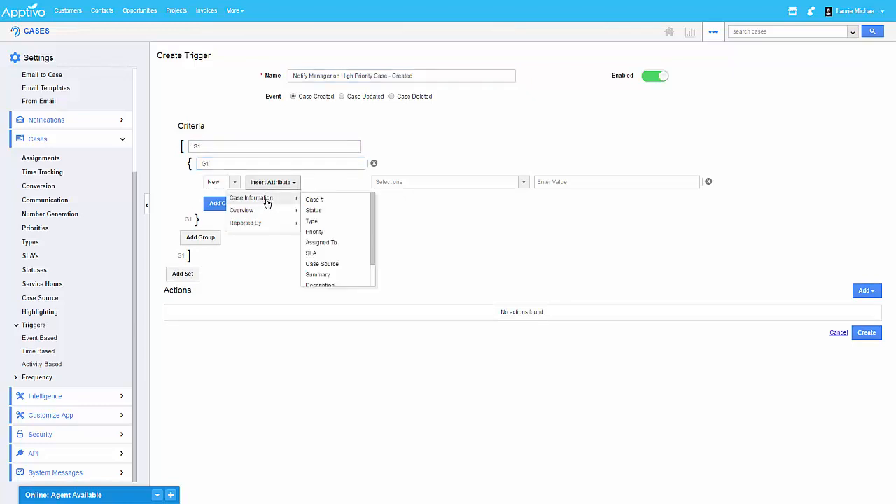
click(325, 212)
click(256, 185)
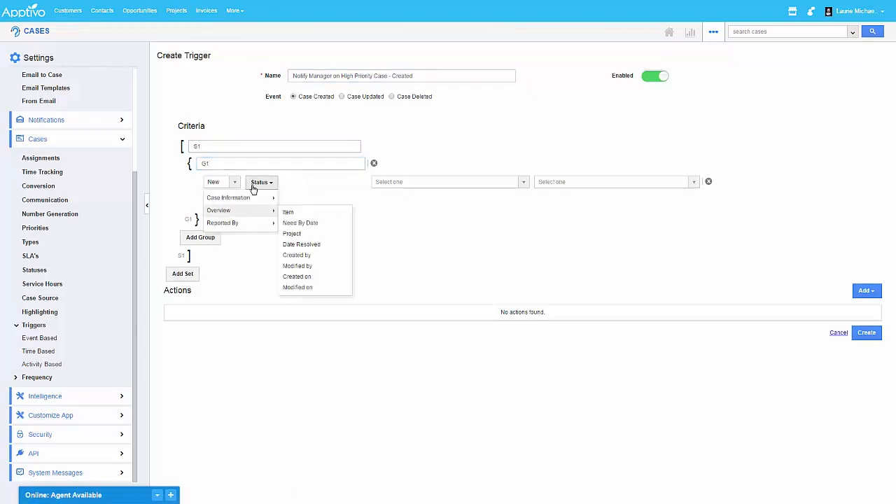
mouse_move(231, 197)
click(298, 233)
click(410, 184)
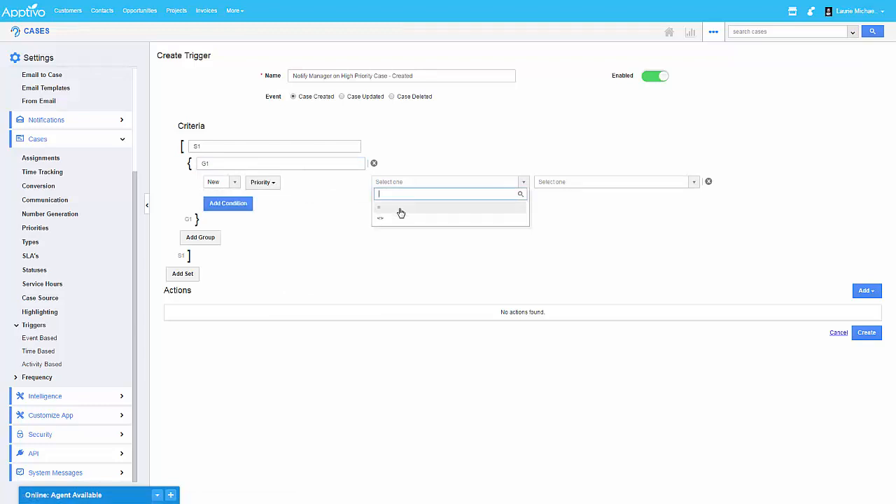
click(401, 210)
click(550, 183)
click(549, 205)
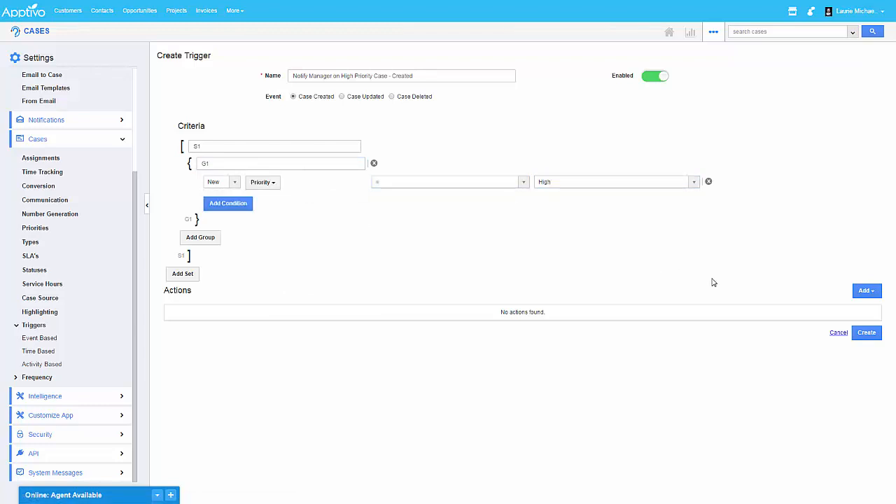
Add a Send Email action to the trigger using the High Priority Case Notification template.
click(865, 290)
click(800, 310)
click(534, 118)
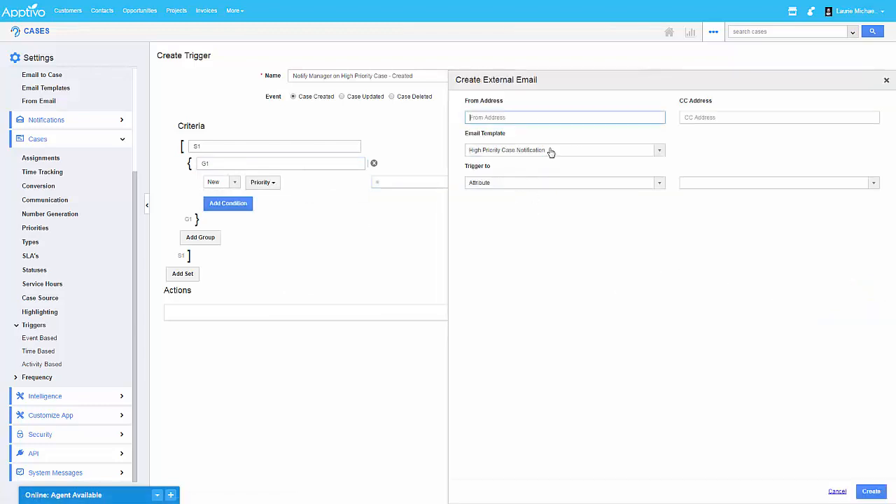
click(550, 151)
click(520, 178)
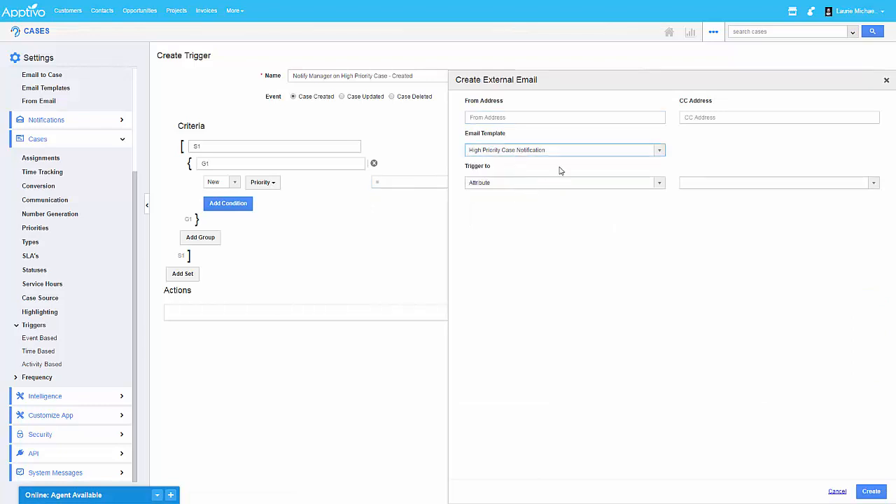
click(512, 118)
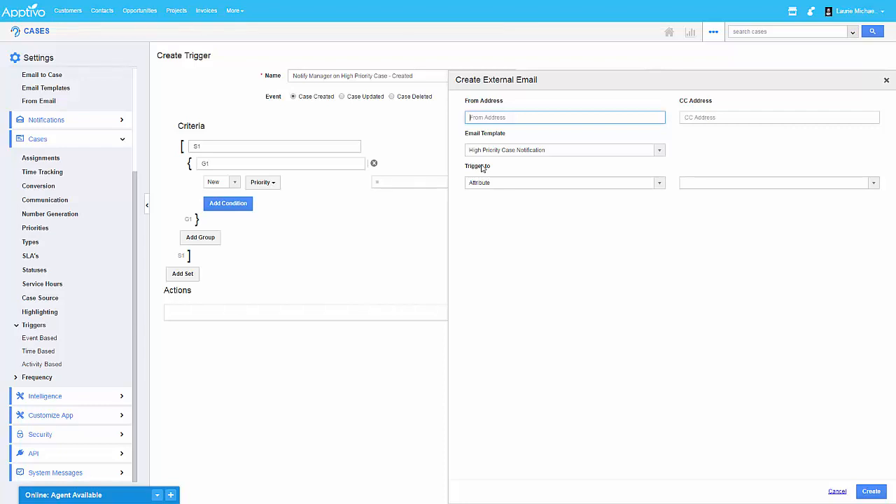
Direct the email to an Employee recipient, choosing the manager from the employee list.
click(575, 184)
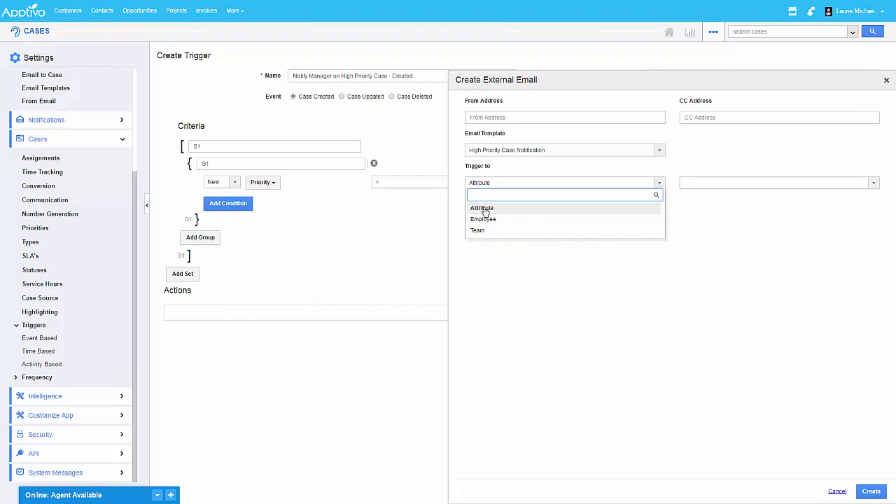
click(482, 209)
click(740, 184)
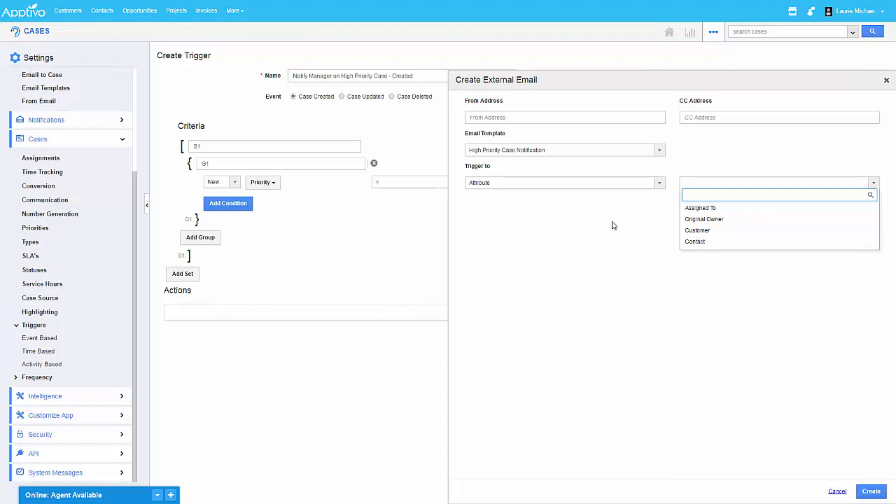
click(539, 186)
click(520, 219)
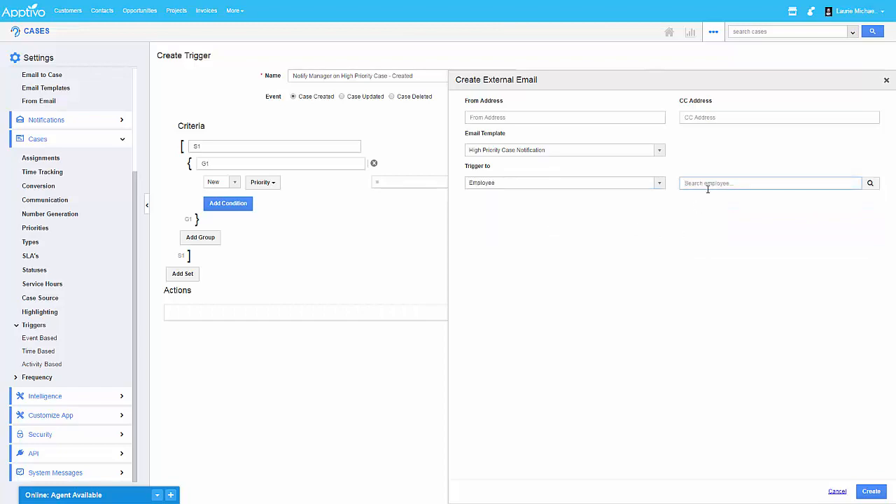
click(707, 184)
click(870, 184)
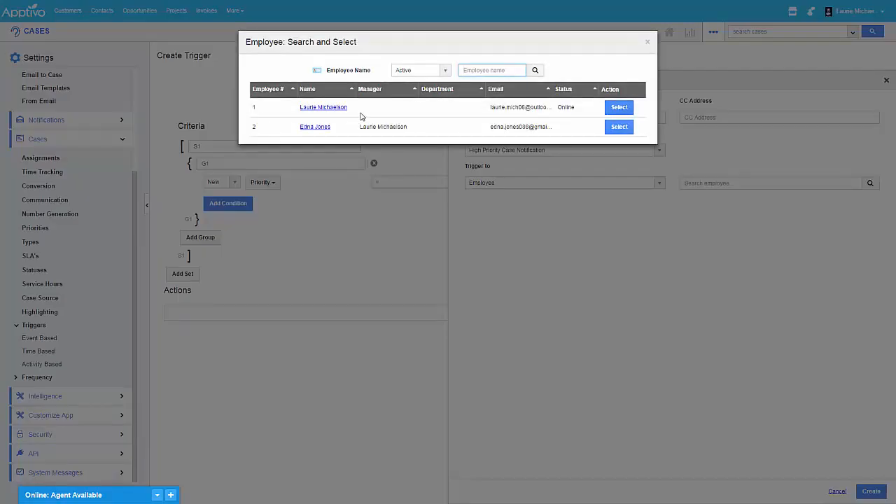
click(320, 108)
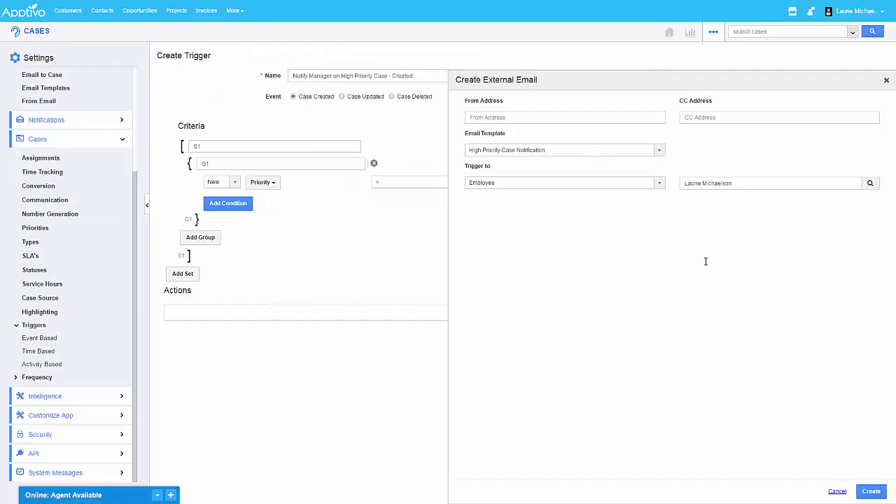
Save the Send Email action and create the high priority case trigger.
click(868, 491)
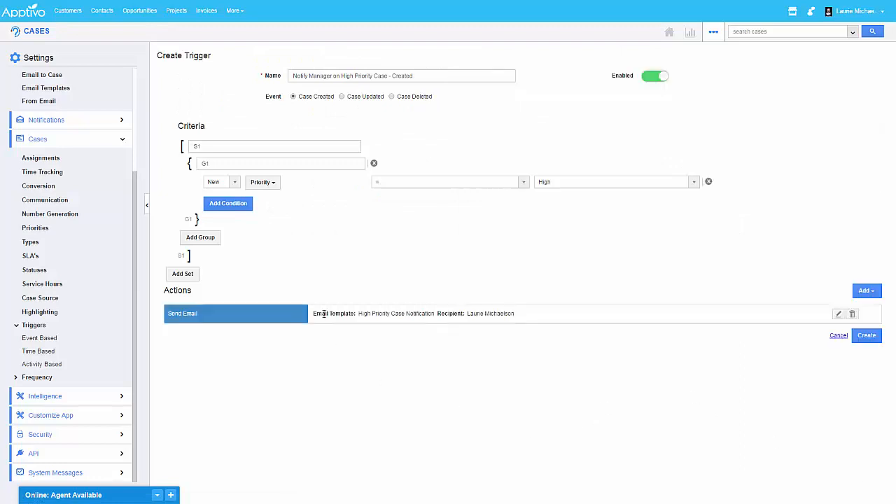
click(867, 335)
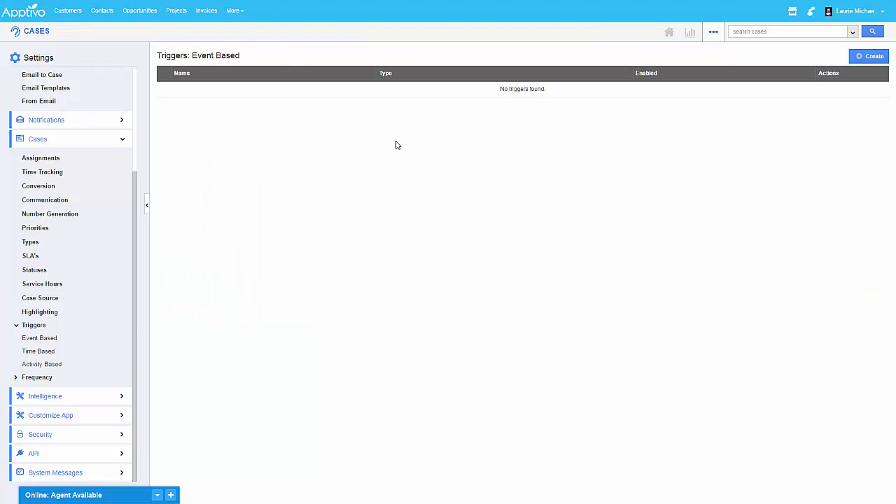
Start a second event-based trigger named "Notify Manager on High Priority Case - Updated".
click(873, 56)
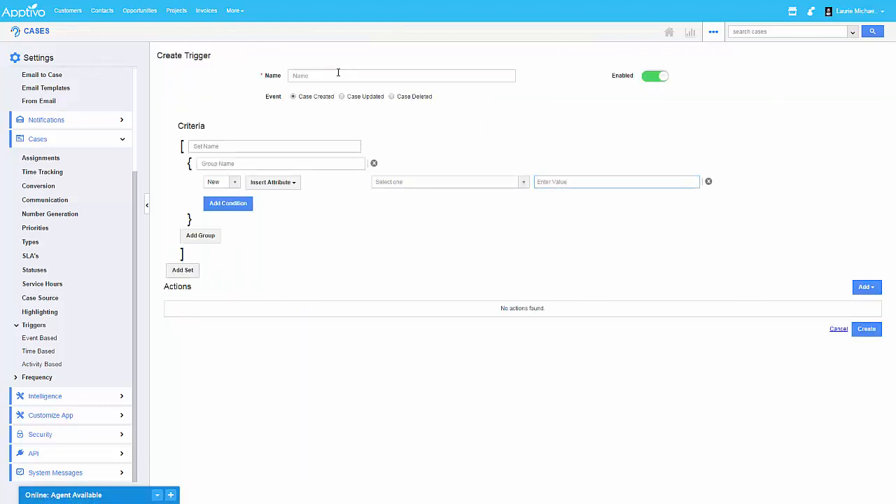
key(ctrl+v)
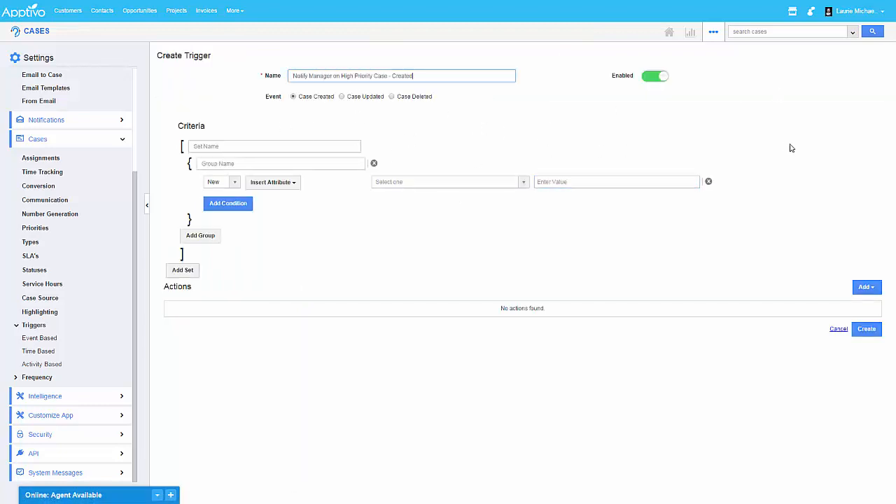
key(ctrl+shift+Left)
text(Updated)
click(418, 200)
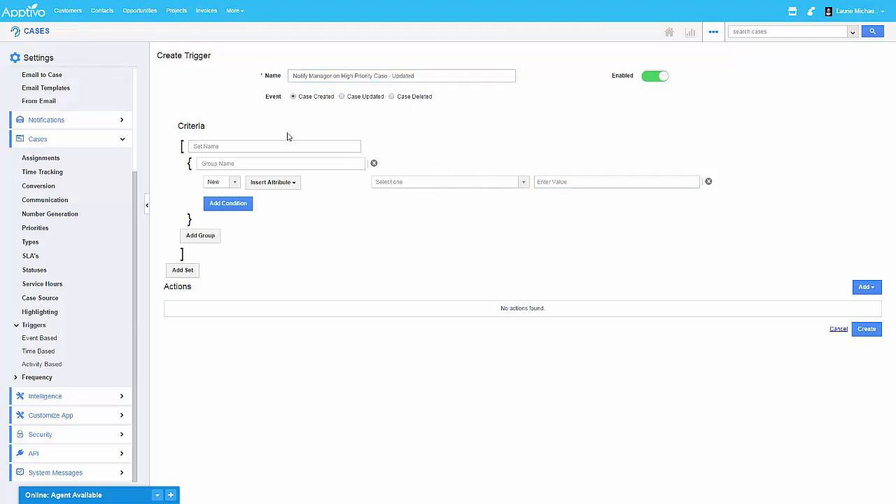
click(41, 33)
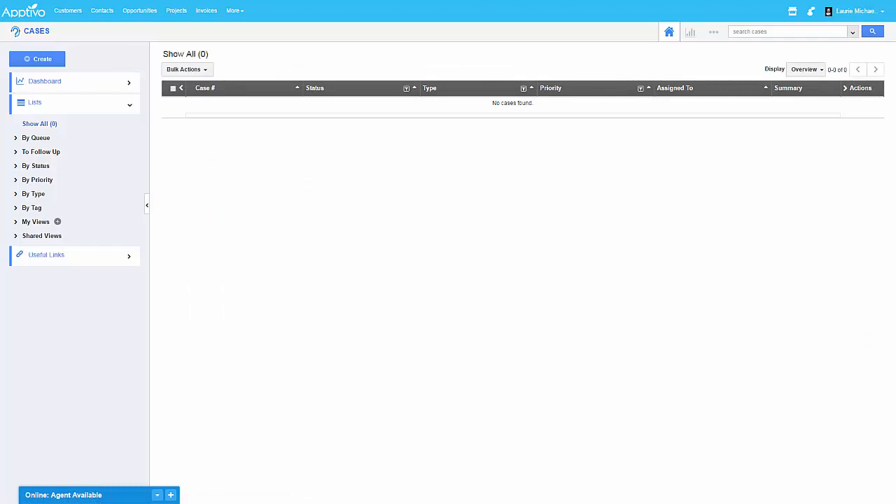
key(alt+Tab)
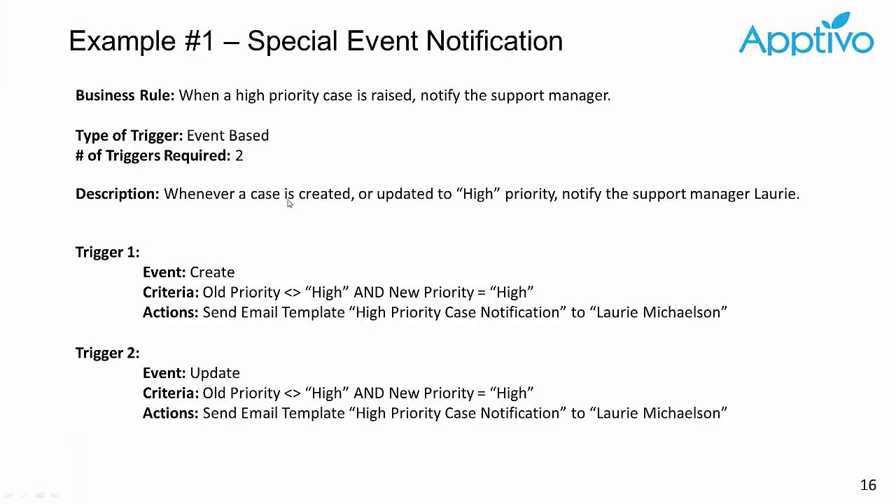
click(565, 254)
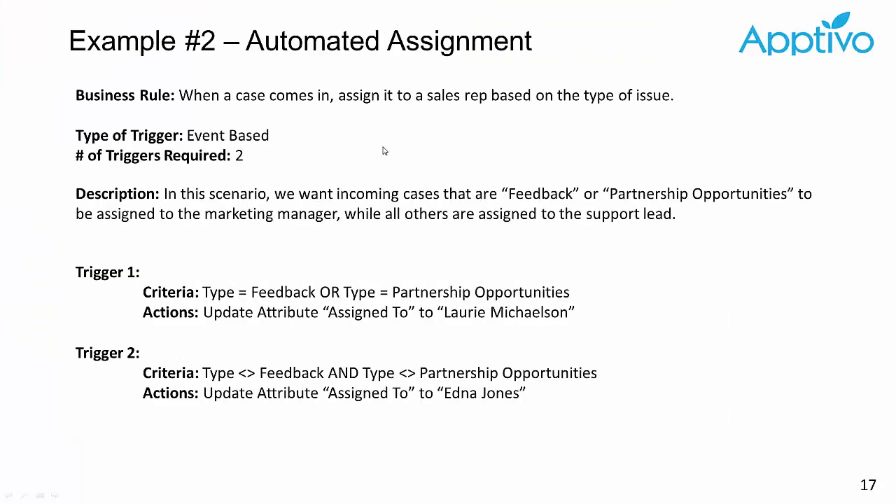
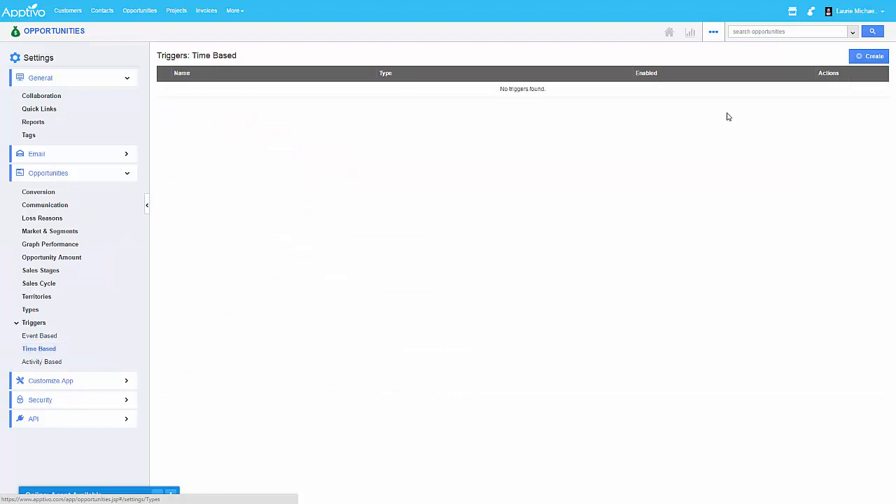
Start a new time-based Opportunities trigger named "Stale Quote Alert".
click(861, 59)
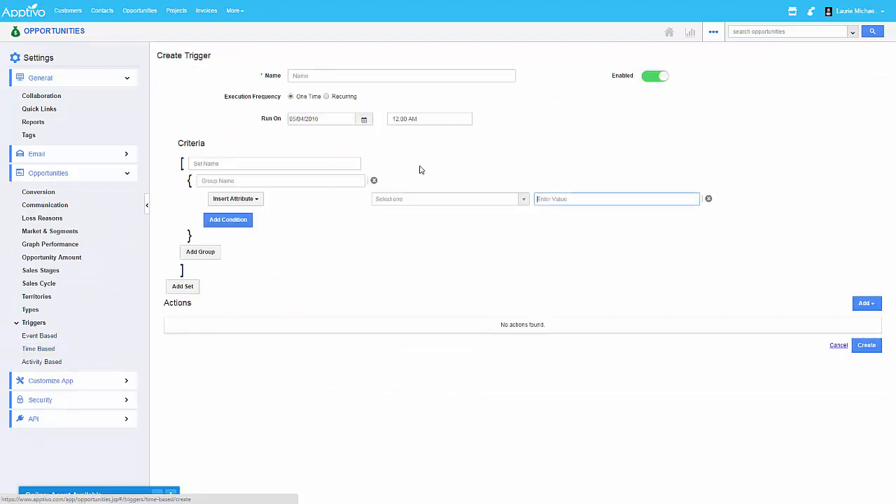
click(409, 78)
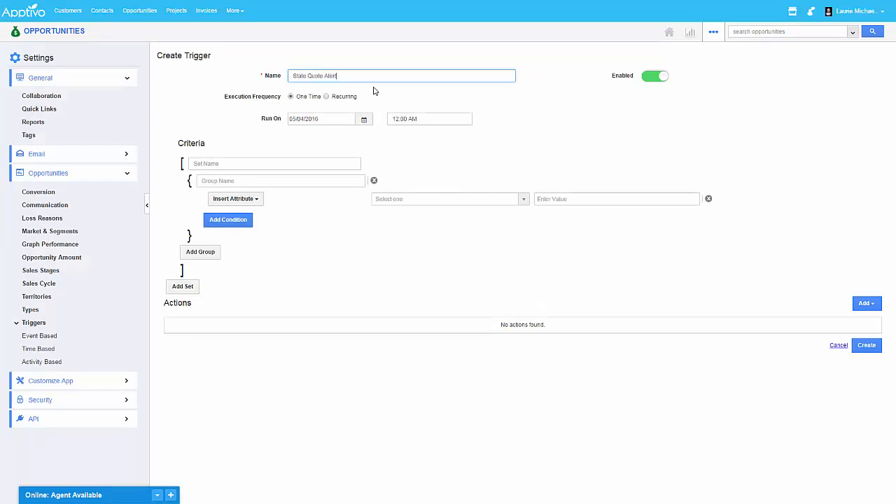
Set the trigger's execution frequency to Recurring, running every day at 09:00 AM.
click(308, 118)
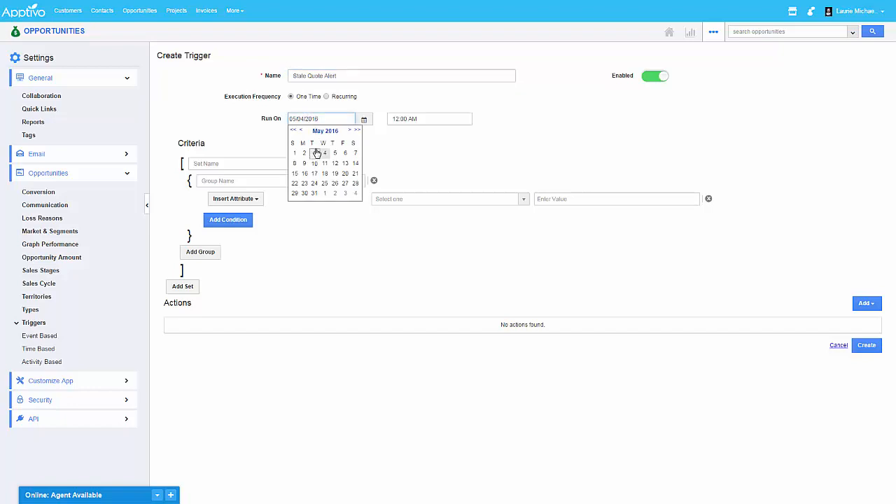
click(422, 148)
click(326, 97)
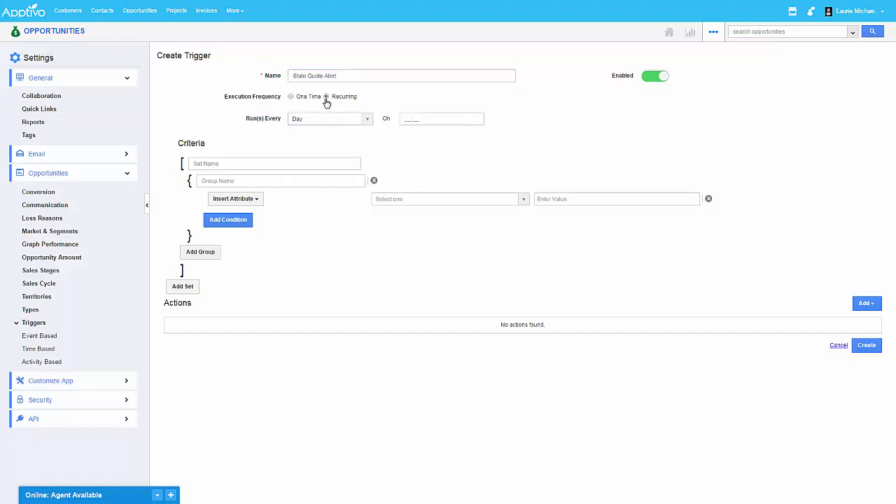
click(297, 120)
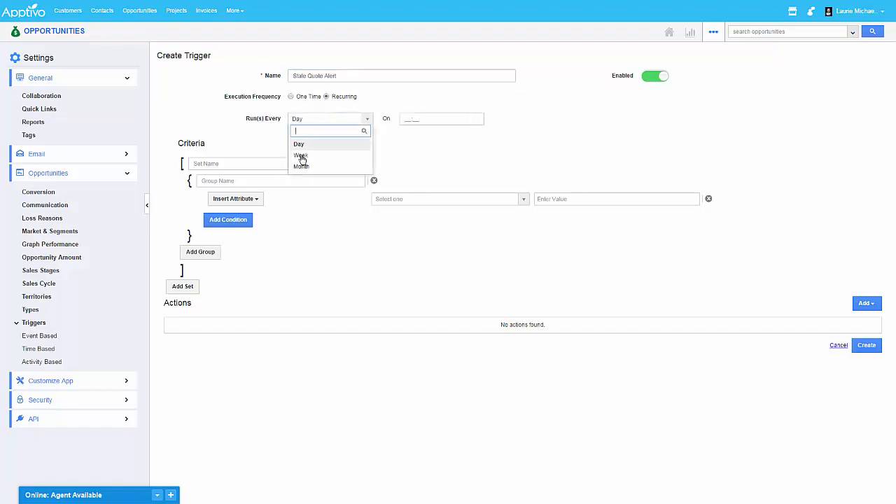
click(441, 118)
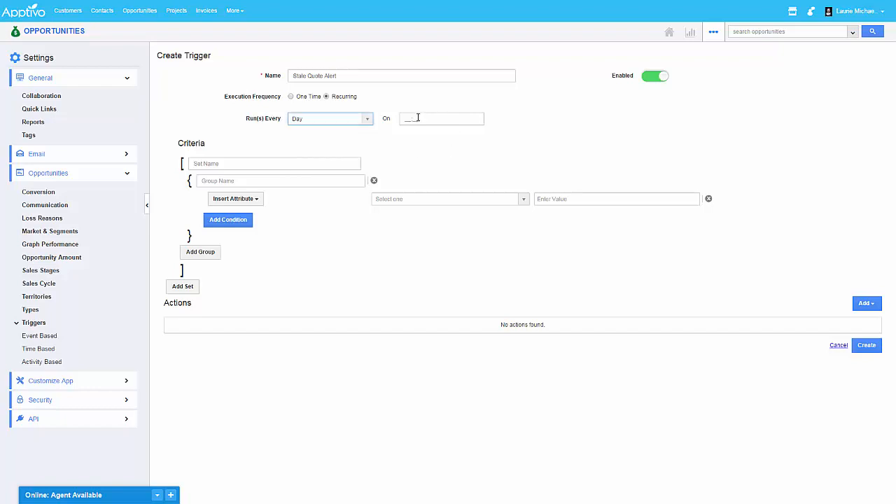
scroll(418, 168, down, 5)
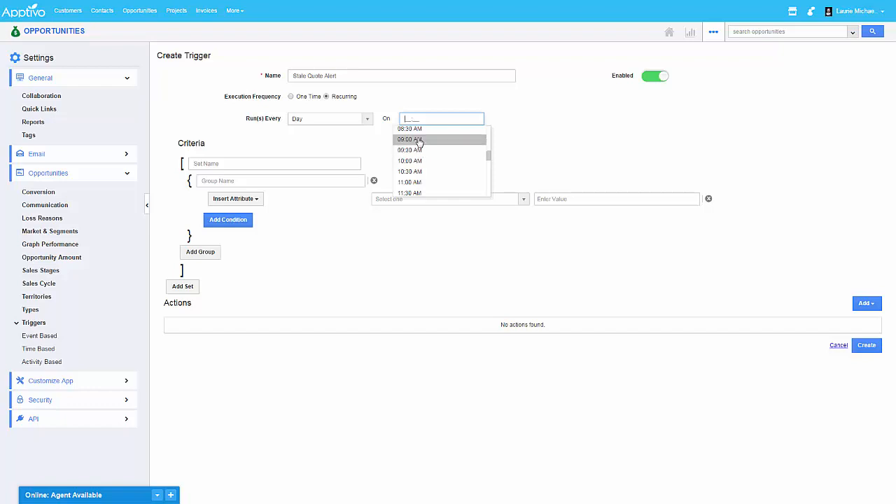
click(419, 145)
Name the criteria set "S1" and its group "G2".
click(228, 164)
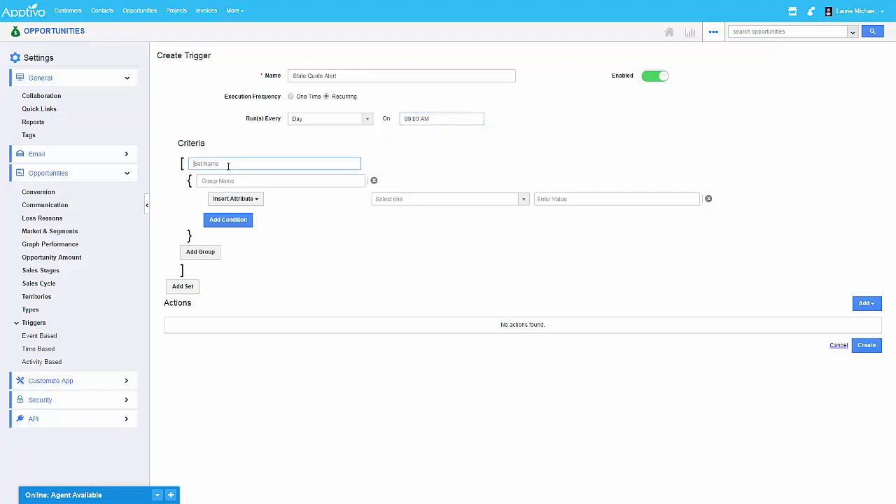
text(S1)
key(Tab)
text(G)
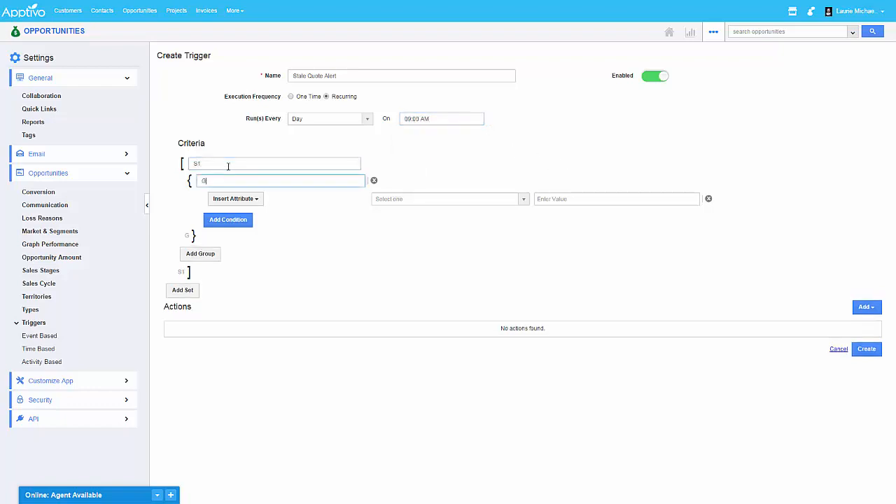
text(2)
double_click(299, 215)
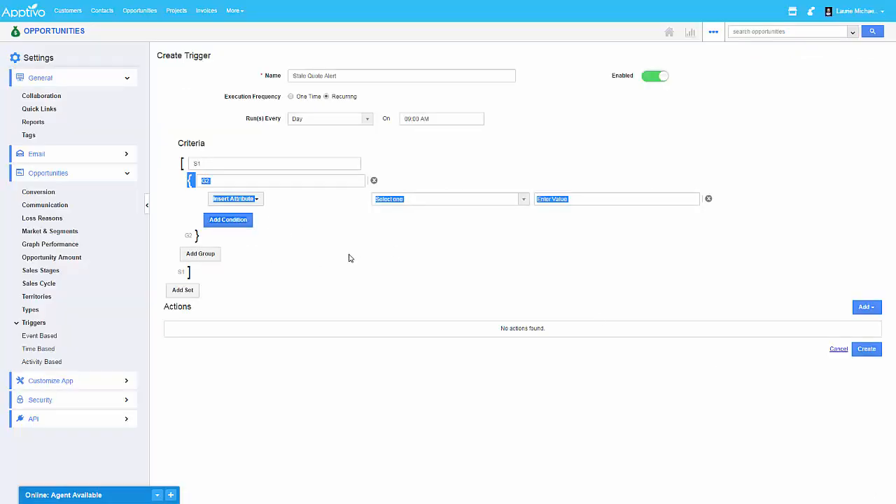
Define the first condition in group G2 as Sales Stage = Proposal/Price Quote.
click(244, 198)
click(296, 228)
click(430, 199)
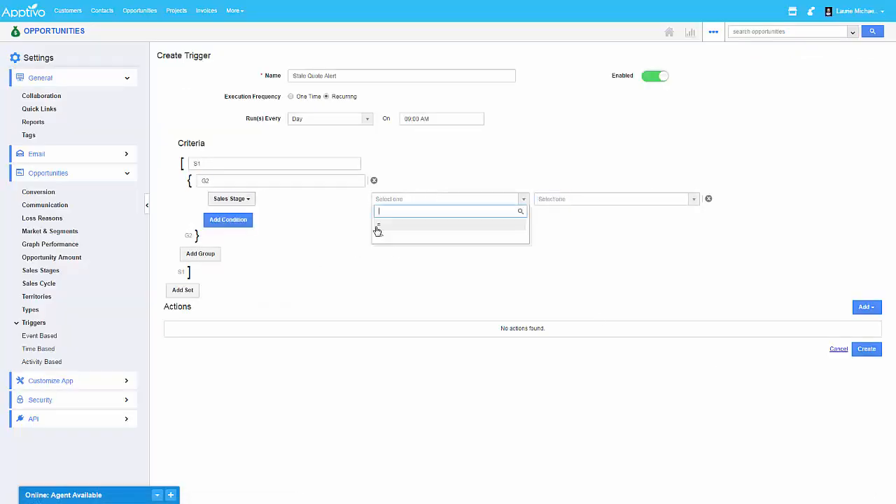
click(378, 228)
click(587, 199)
scroll(574, 264, down, 2)
click(578, 250)
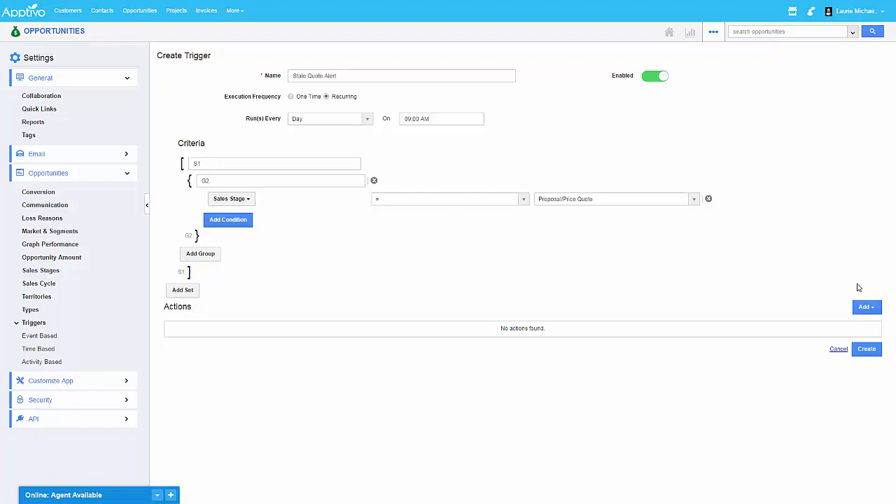
Add a second condition to group G2 with Modified on <> 05/01/2016.
click(227, 219)
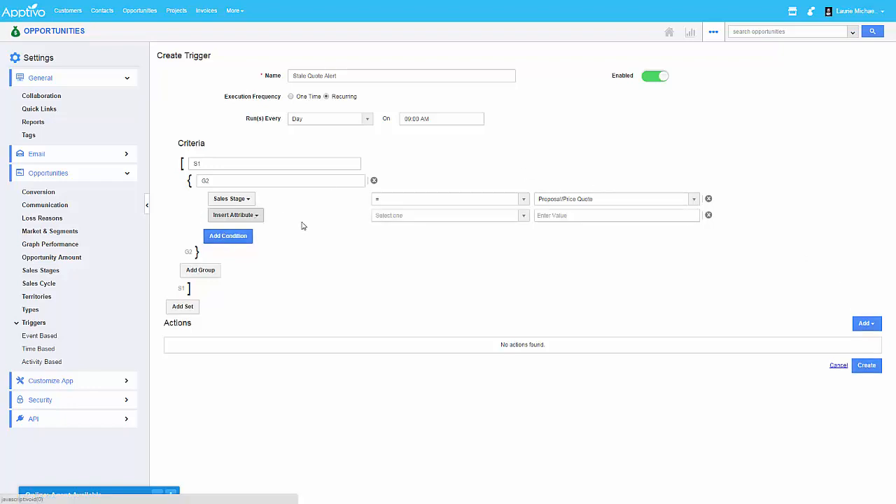
click(246, 216)
mouse_move(219, 230)
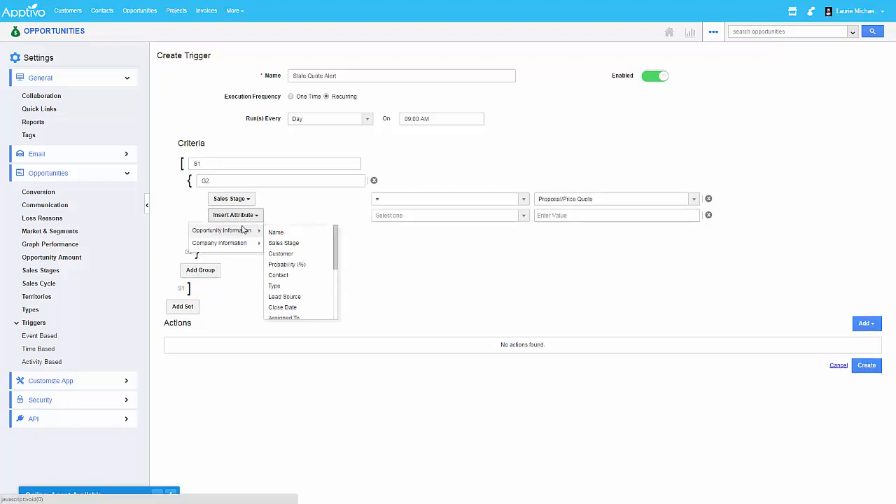
scroll(301, 290, down, 5)
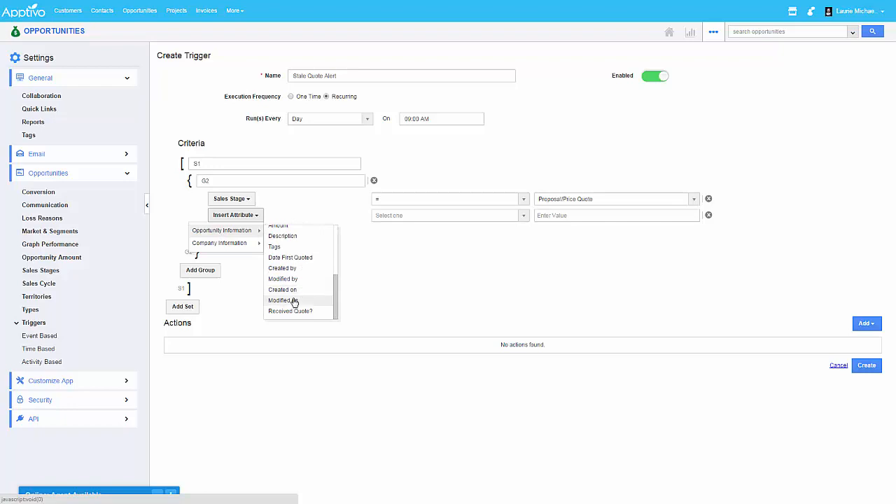
click(294, 299)
click(460, 216)
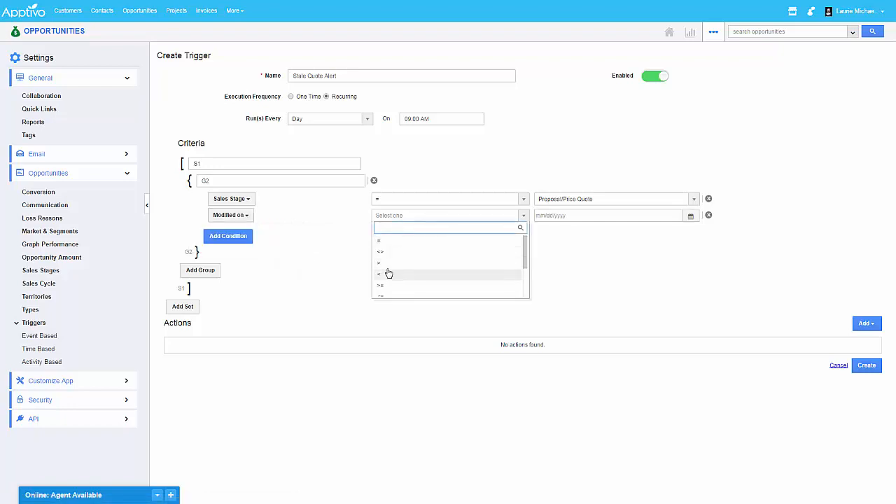
click(396, 253)
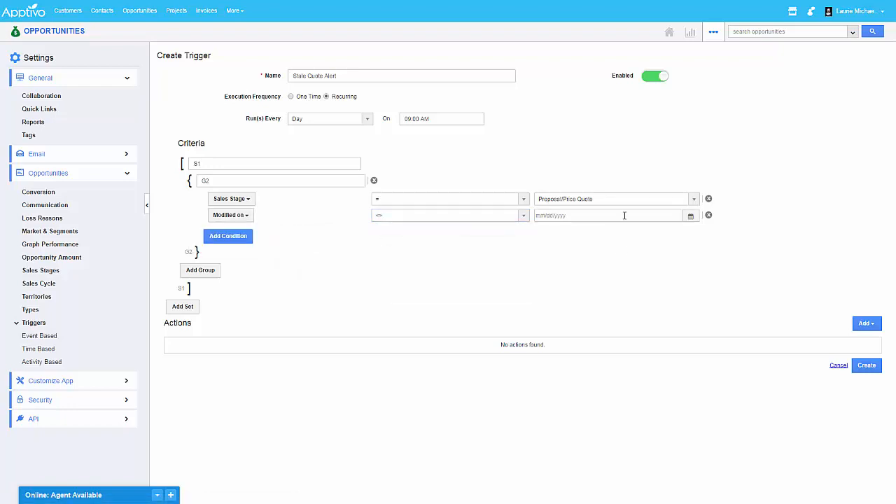
click(623, 215)
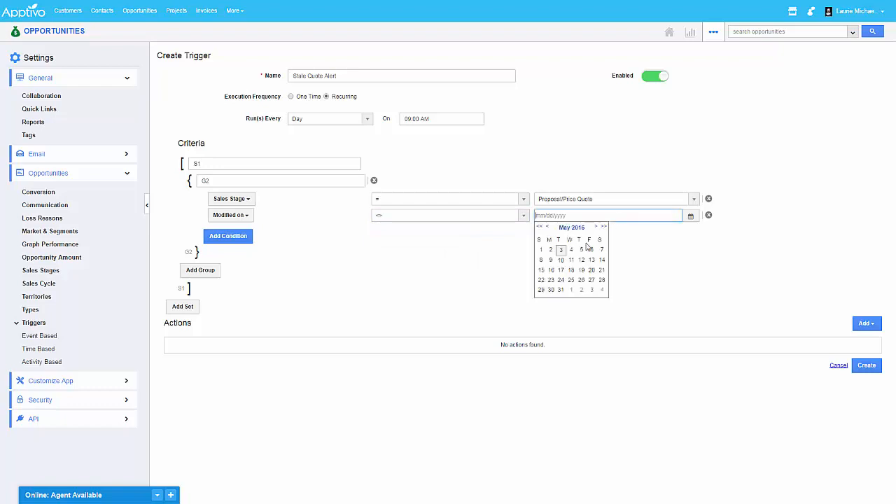
click(546, 250)
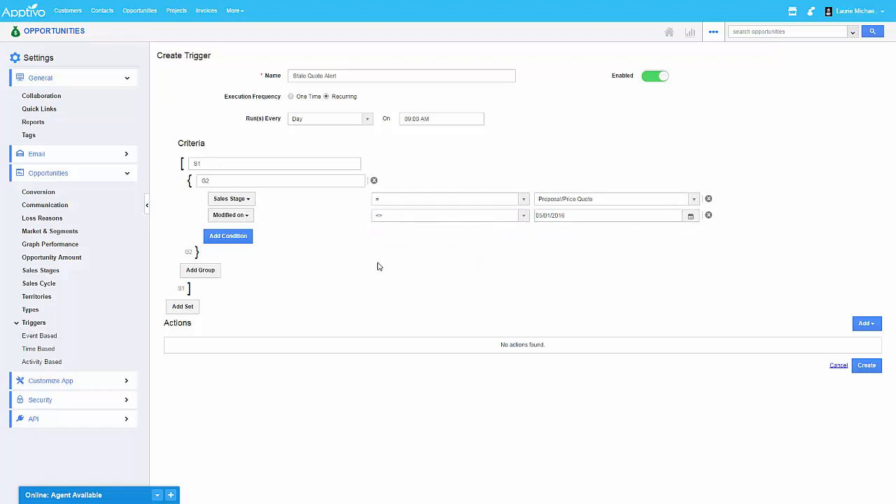
click(863, 325)
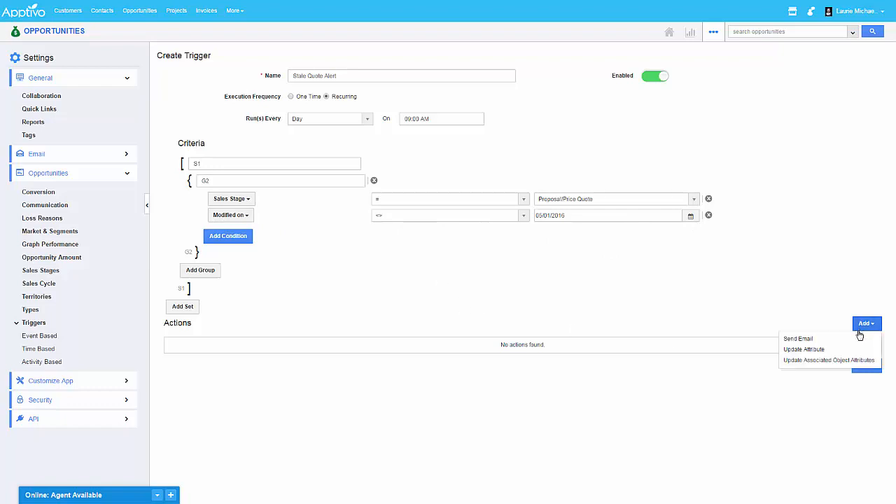
click(797, 340)
click(413, 215)
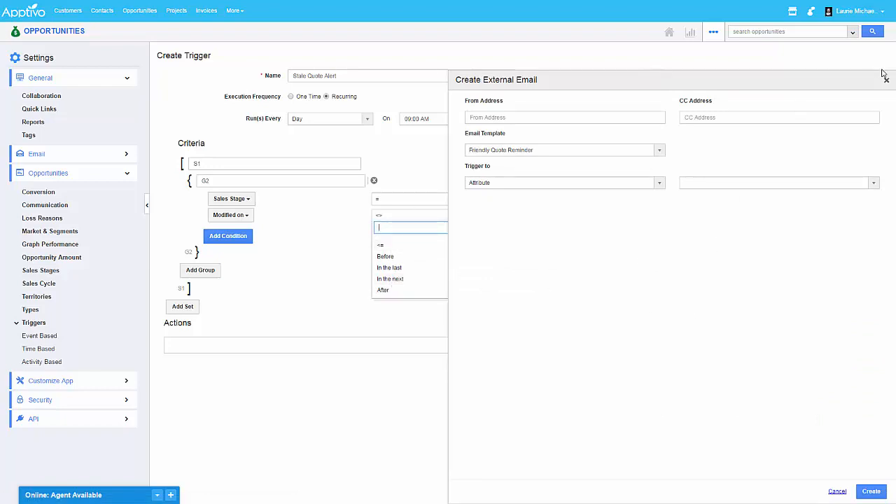
click(886, 80)
Change the Modified on condition in group G2 to In the last 2 Days.
click(436, 217)
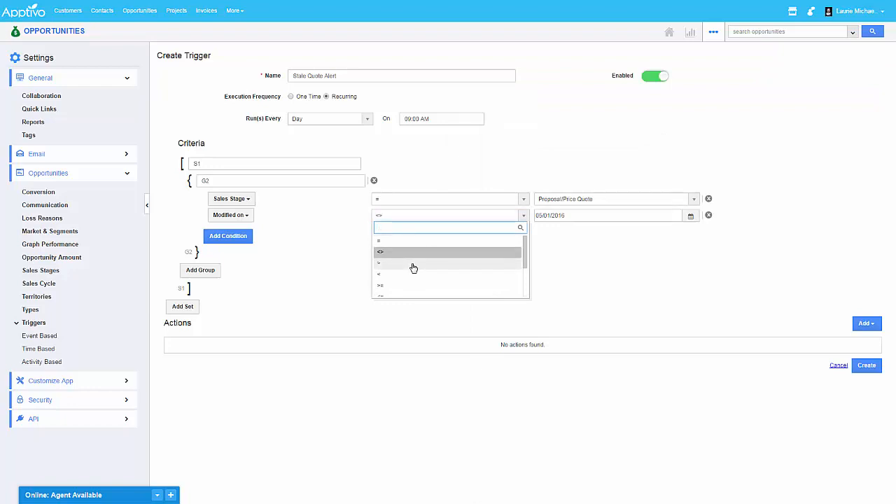
click(637, 228)
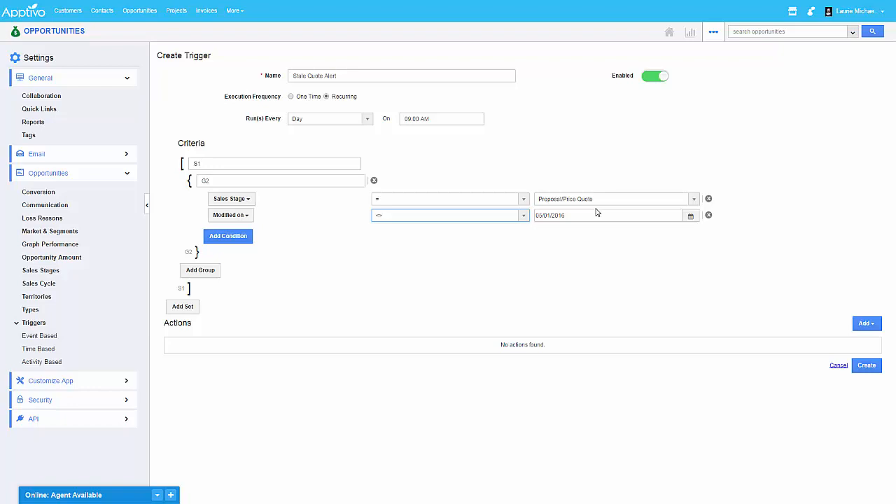
click(488, 217)
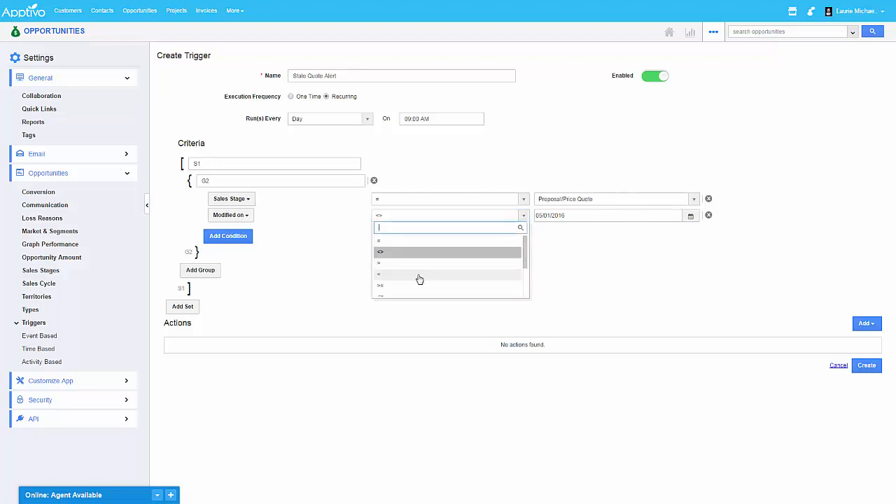
scroll(420, 279, down, 2)
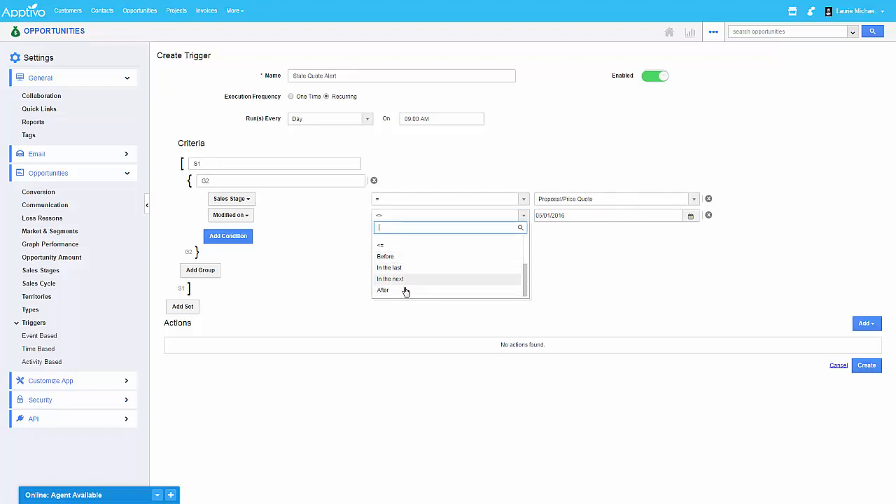
click(409, 270)
click(574, 201)
click(516, 228)
click(557, 215)
text(2)
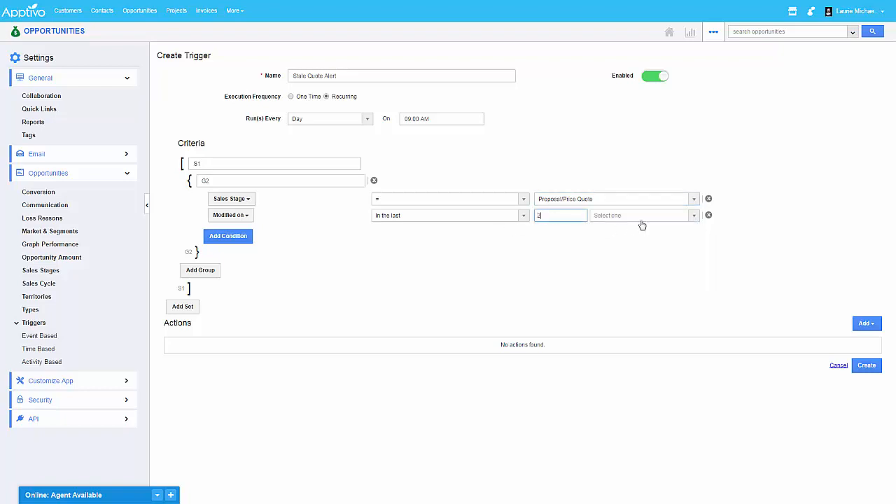
click(641, 218)
click(613, 244)
Add a Send Email action to the trigger using the Friendly Quote Reminder template.
click(875, 324)
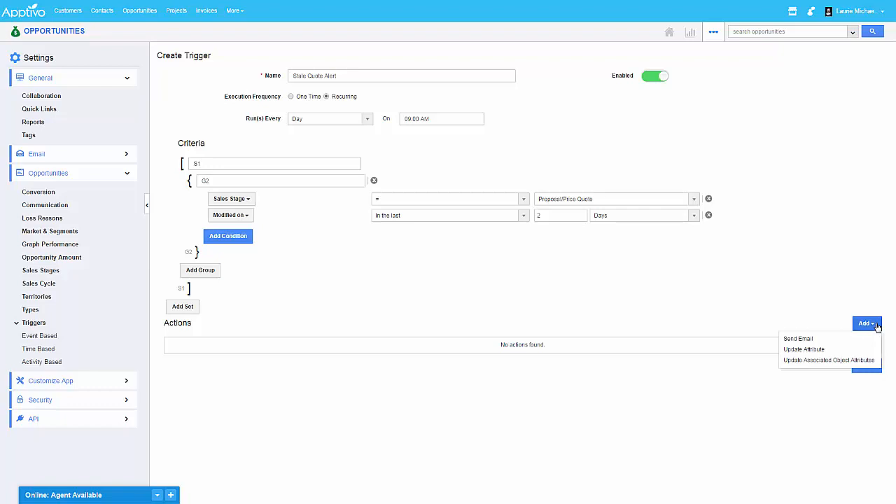
click(798, 339)
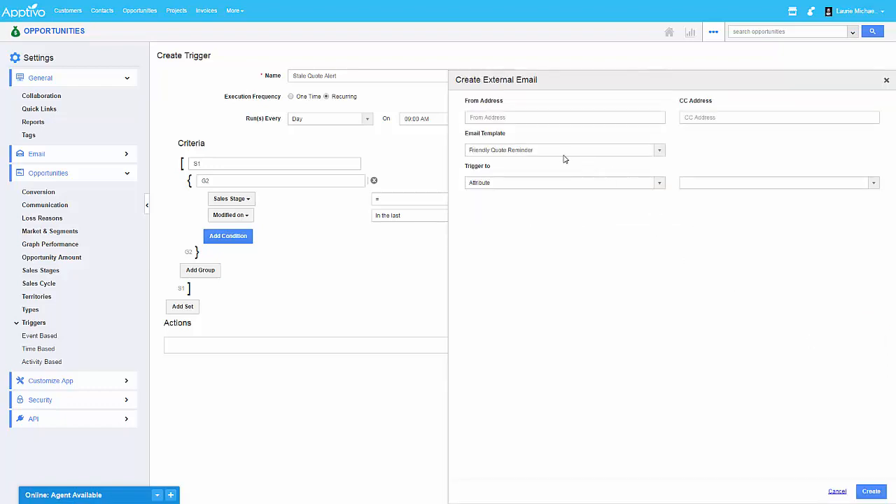
click(581, 117)
click(708, 118)
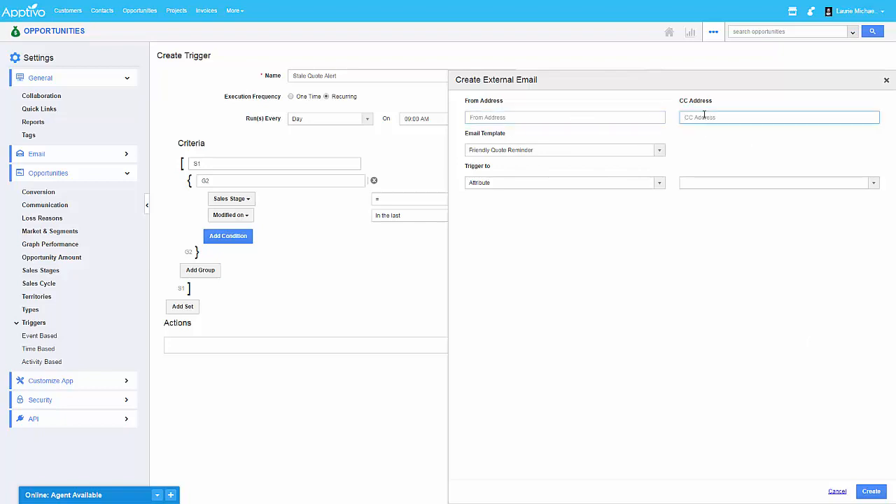
click(570, 150)
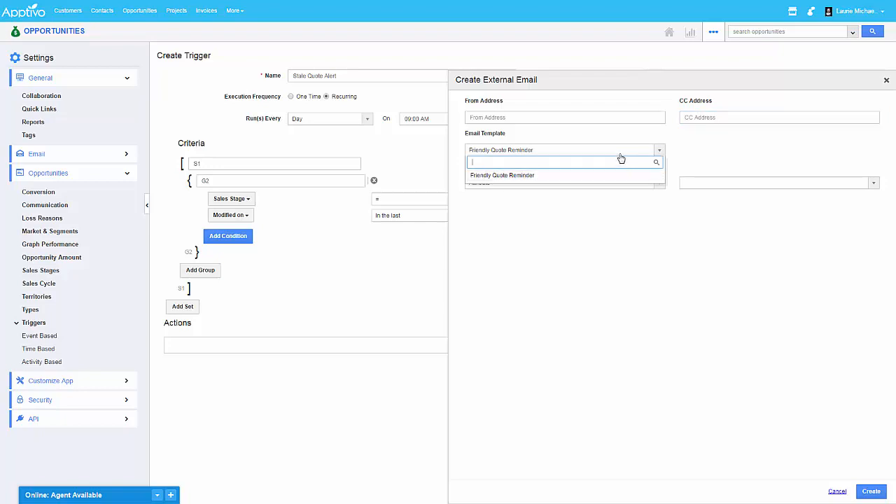
click(507, 176)
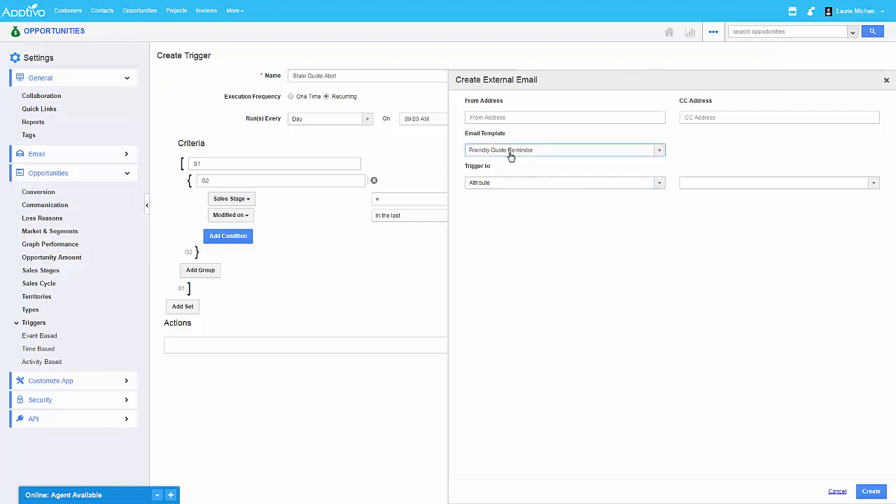
Direct the email action to the Assigned To attribute and create the Stale Quote Alert trigger.
click(585, 262)
right_click(487, 183)
click(478, 190)
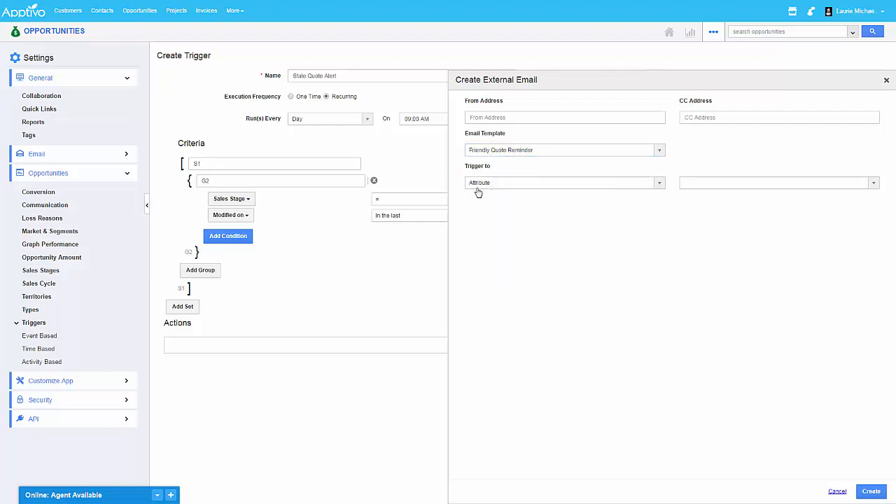
click(478, 183)
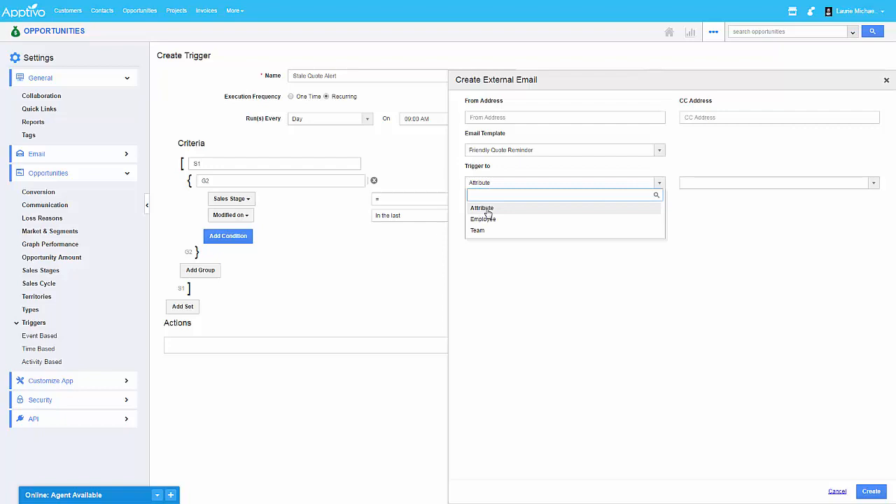
click(487, 208)
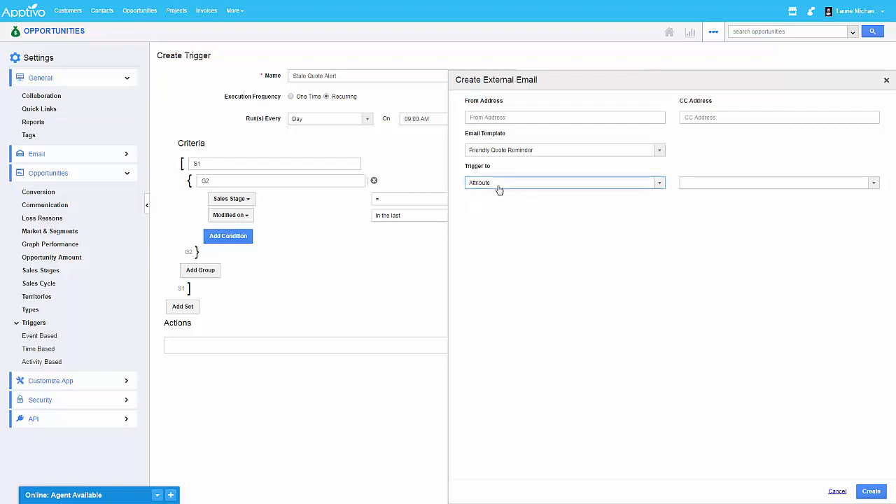
click(496, 186)
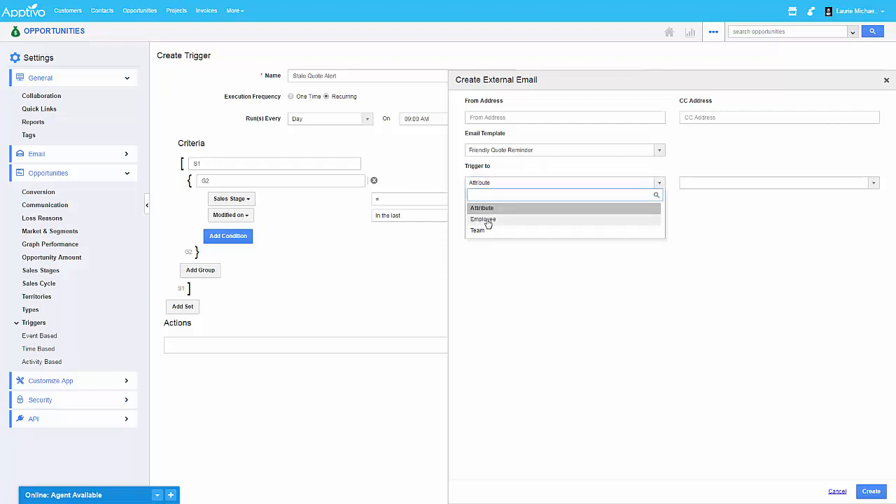
click(488, 221)
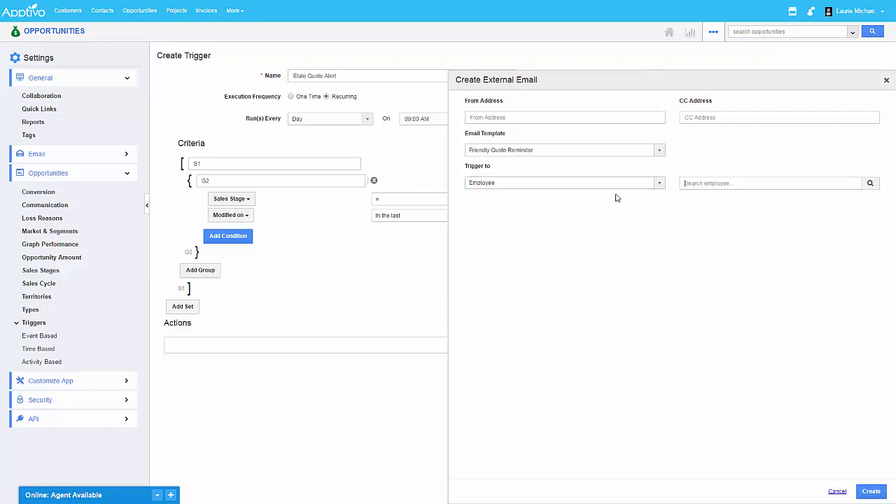
click(651, 180)
click(494, 208)
click(720, 185)
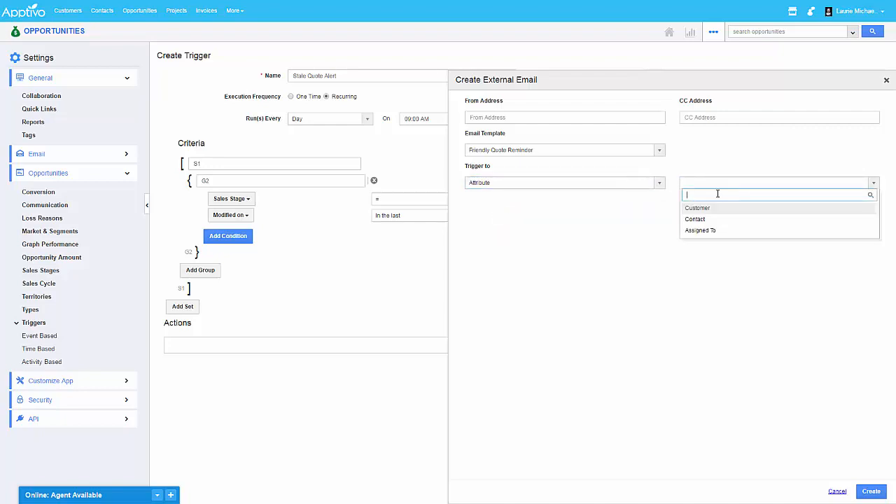
click(716, 231)
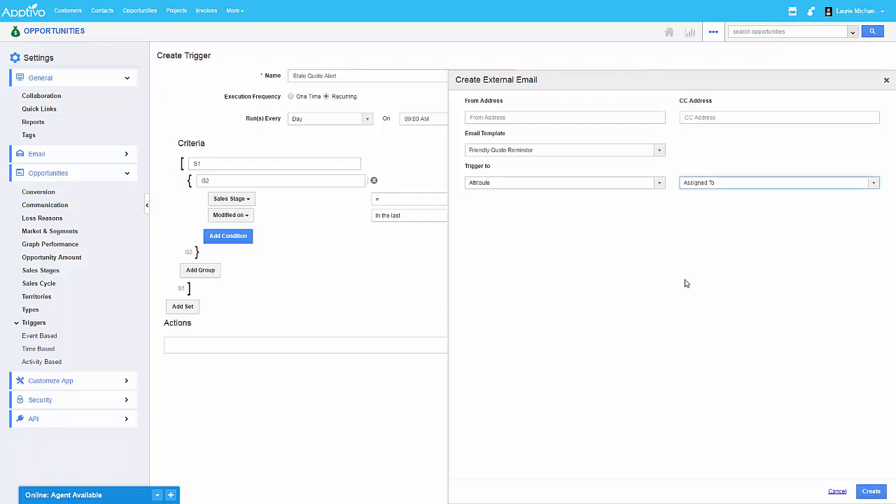
click(869, 492)
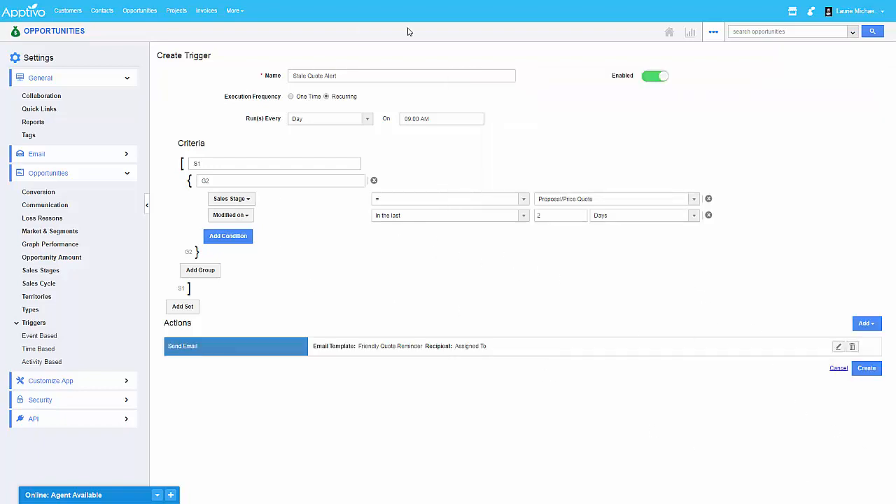
click(871, 372)
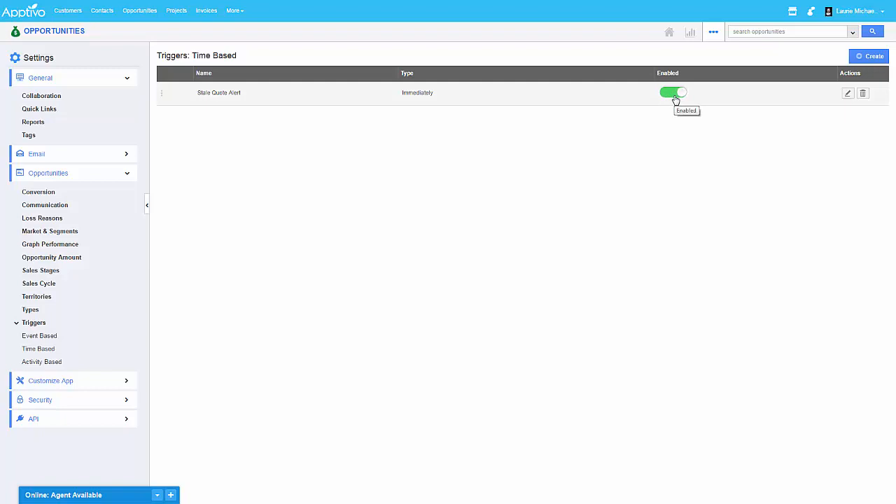
Open the event-based Opportunities trigger Set Date First Quoted for editing and examine its criteria and actions.
click(75, 34)
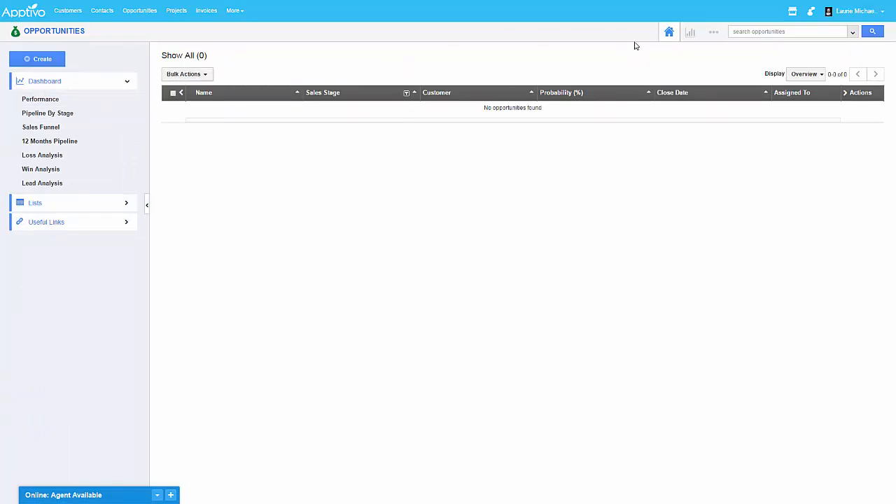
click(713, 40)
click(696, 60)
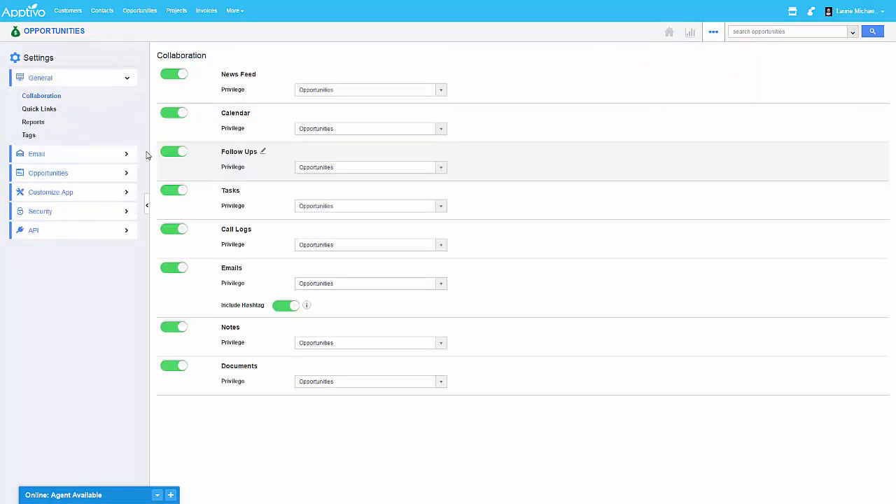
click(64, 178)
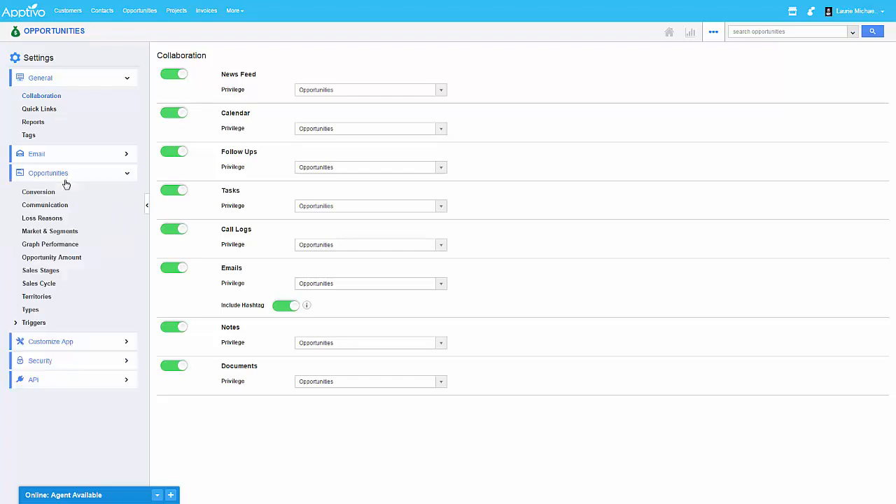
click(31, 322)
click(38, 336)
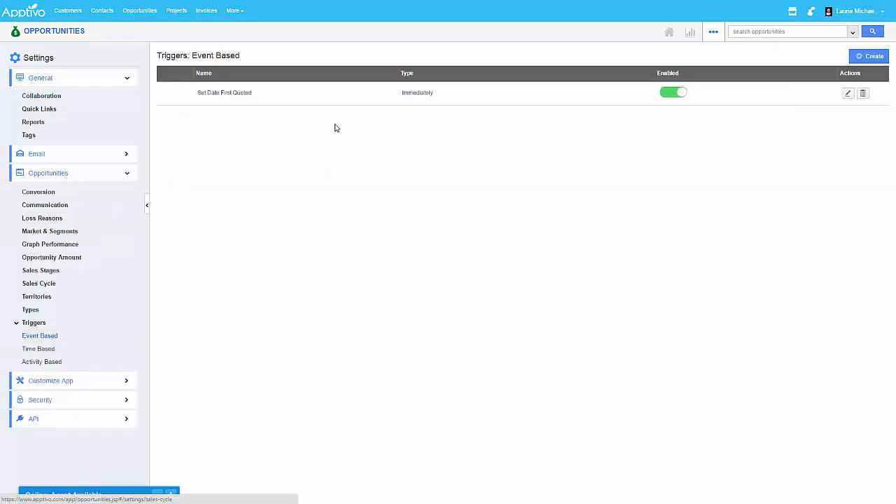
click(848, 92)
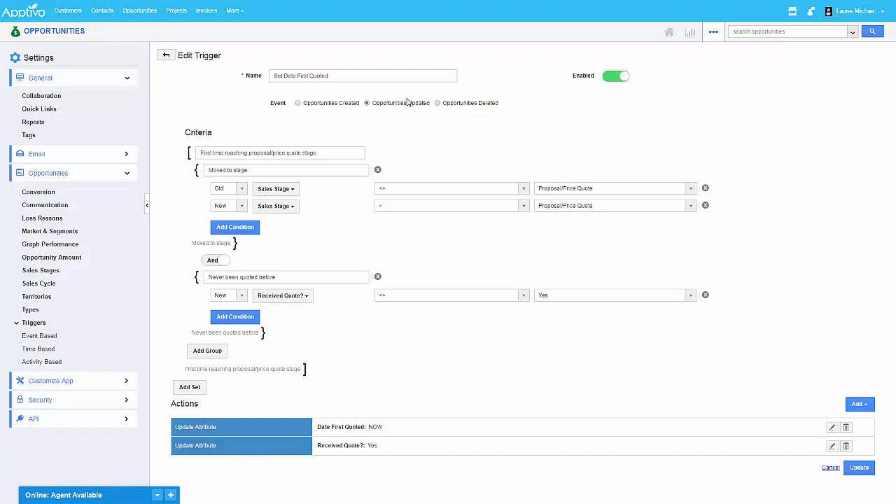
Create an opportunity named 123 with close date 05/19/2016 and an amount of 5000 USD.
click(77, 35)
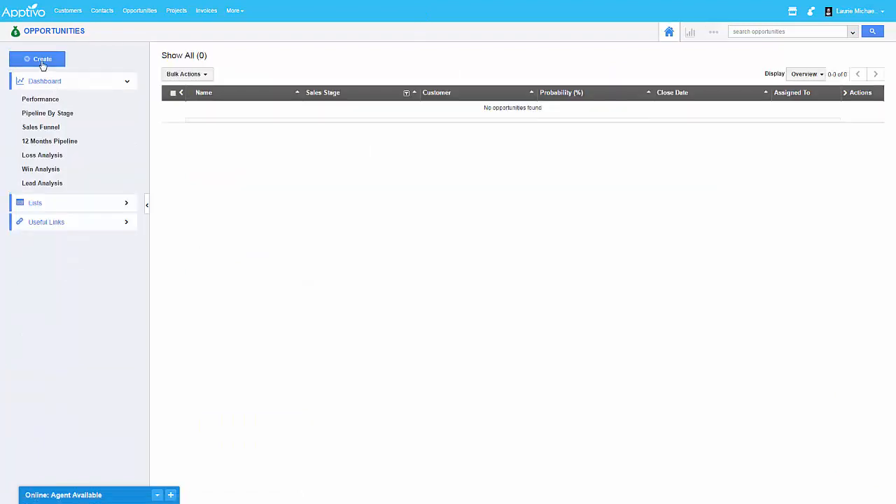
click(42, 61)
click(352, 97)
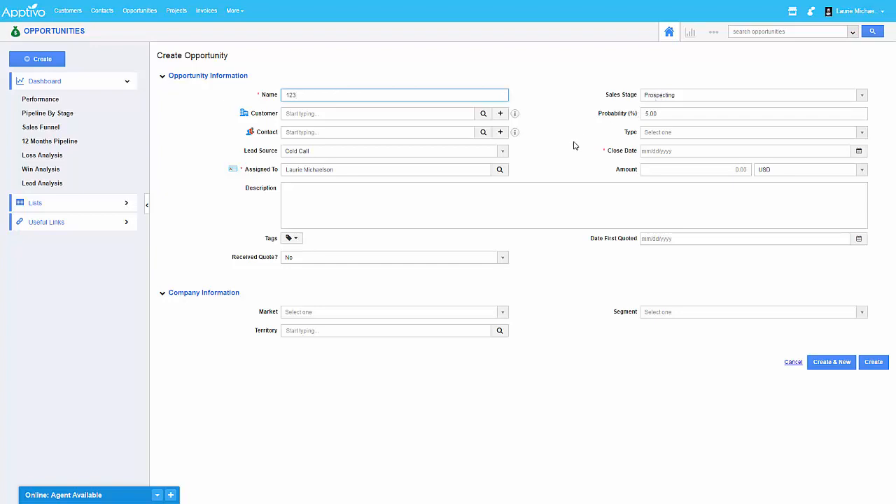
click(656, 151)
click(859, 152)
click(685, 205)
click(748, 169)
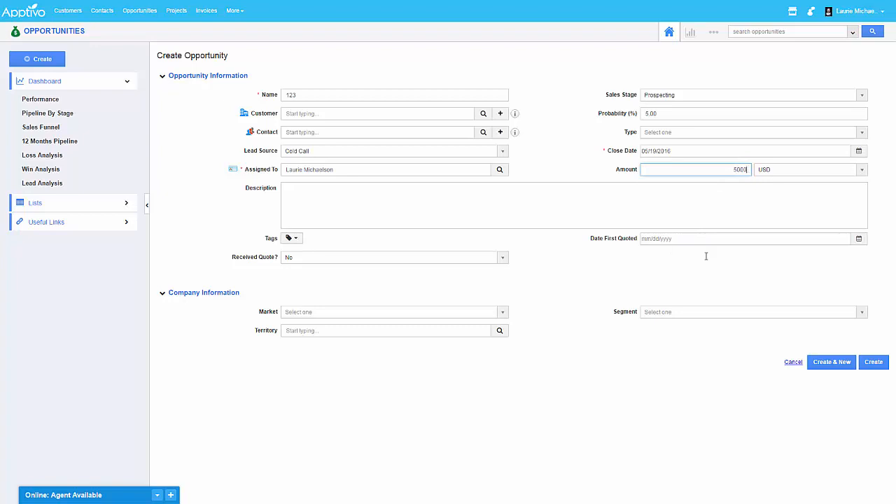
click(873, 361)
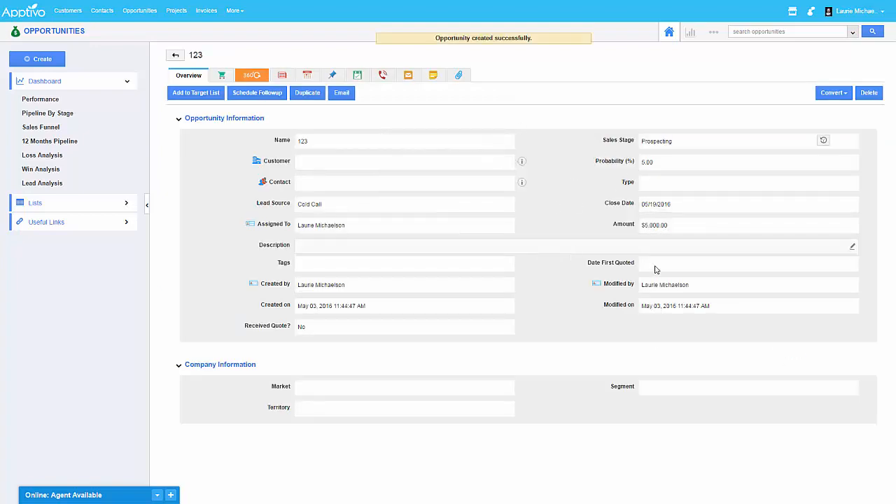
Set opportunity 123's sales stage to Proposal/Price Quote and save the change.
click(682, 268)
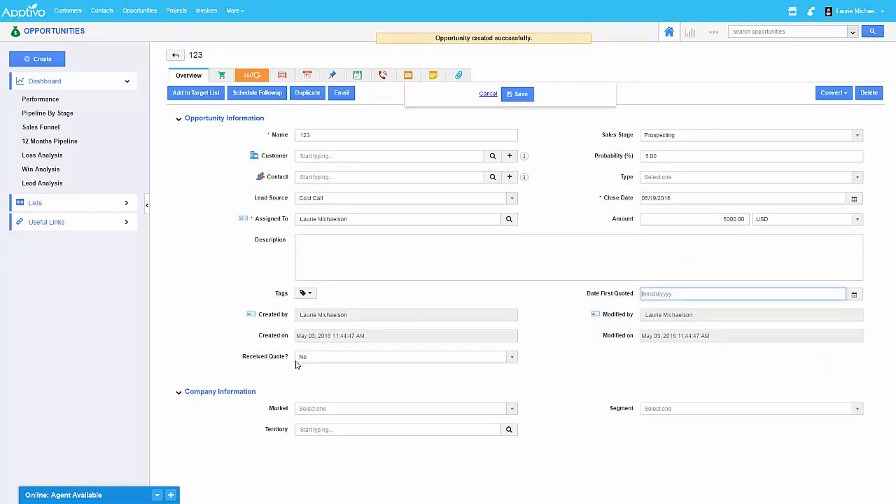
click(488, 93)
click(658, 142)
scroll(669, 185, down, 4)
click(669, 187)
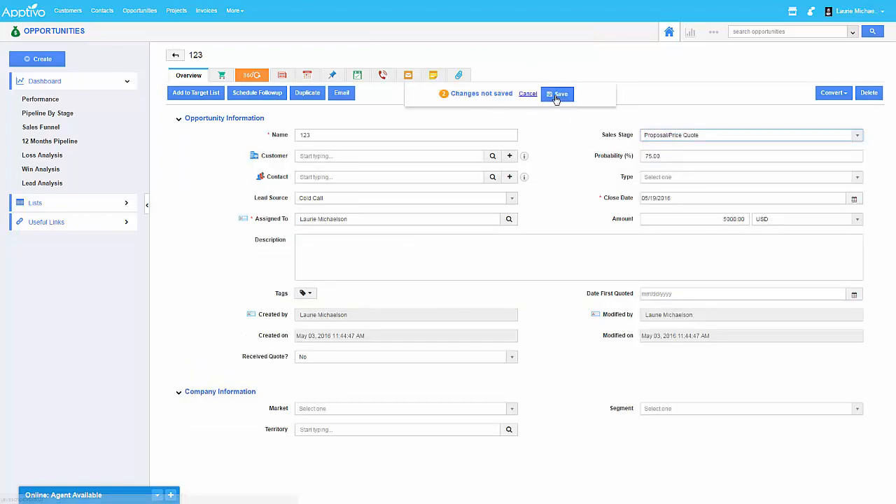
click(557, 94)
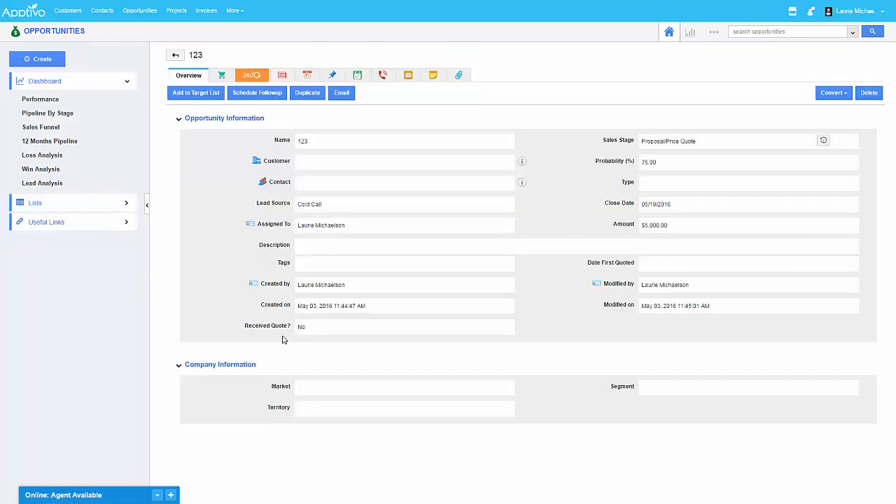
Return to the event-based triggers in the Opportunities settings and recheck the Set Date First Quoted configuration.
click(714, 31)
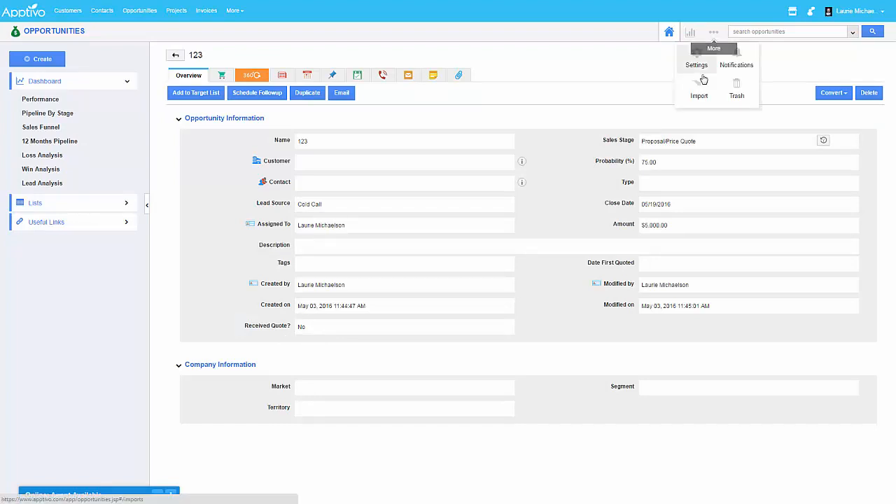
click(697, 63)
click(74, 176)
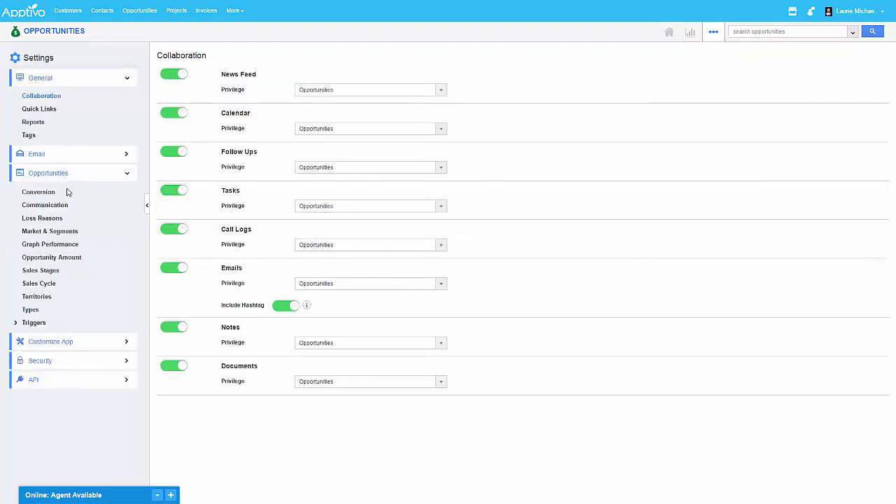
click(29, 323)
click(42, 336)
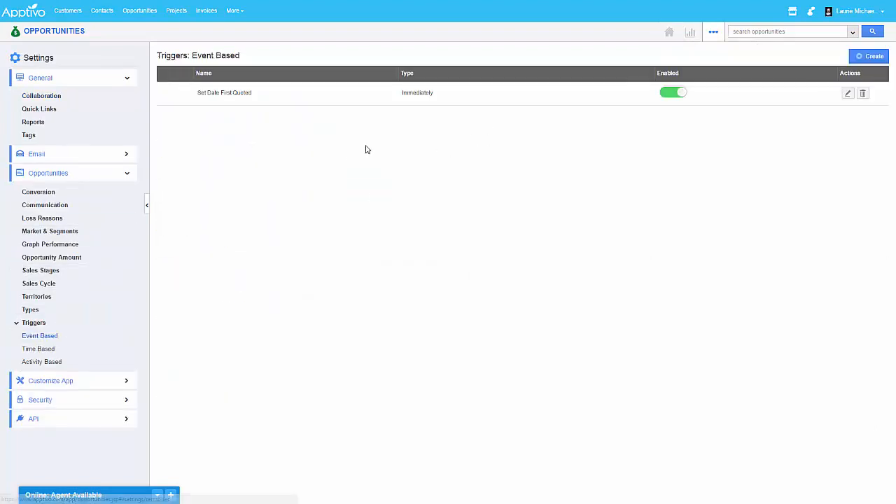
click(847, 94)
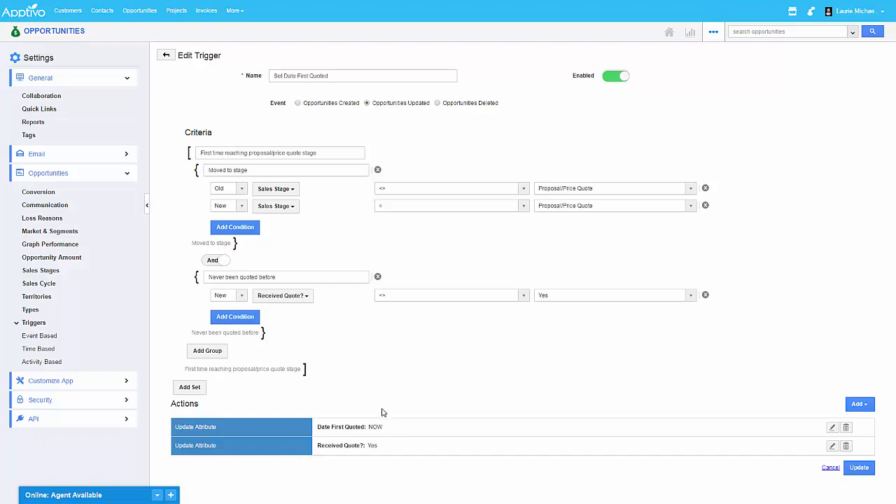
Save the Set Date First Quoted trigger and switch to the presentation's Custom Approval Workflow example.
click(859, 467)
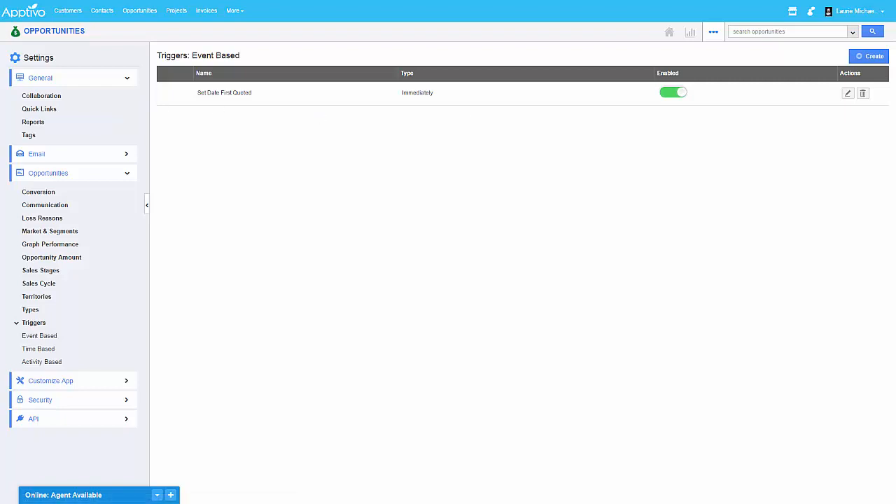
key(alt+Tab)
click(749, 215)
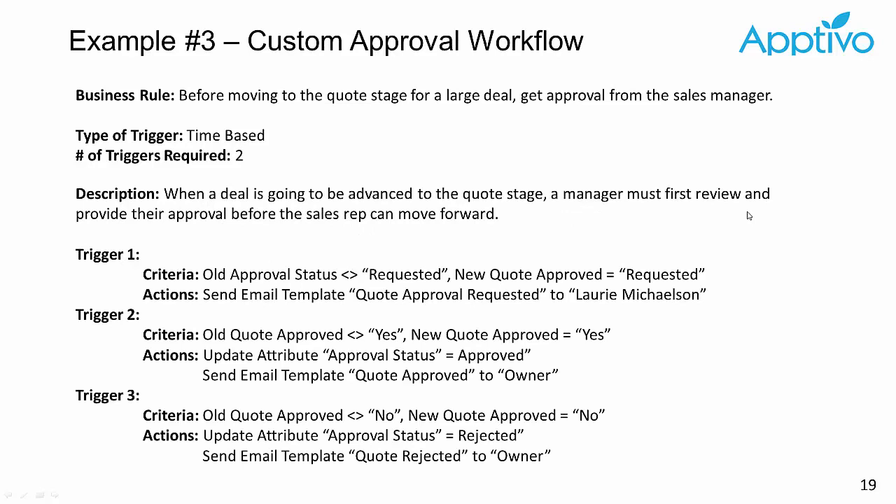
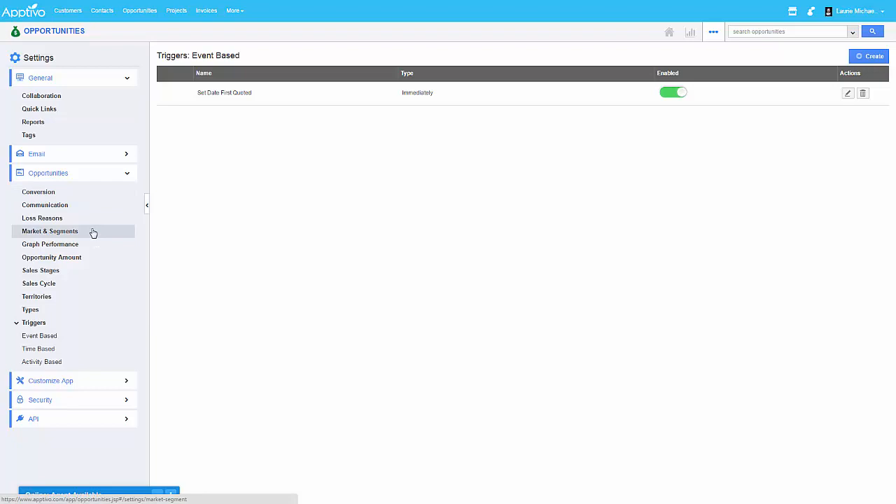
Examine the assignment criteria and stages of the Default Sales Stages sales cycle without changing them.
click(43, 283)
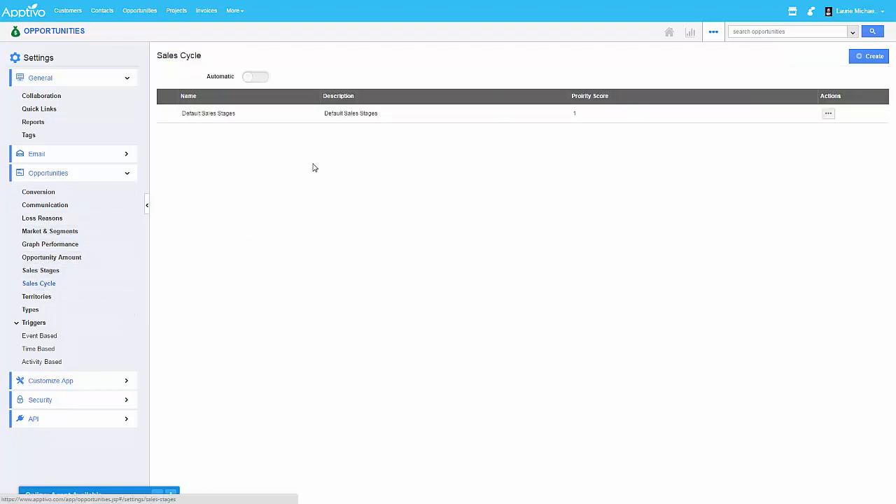
click(828, 113)
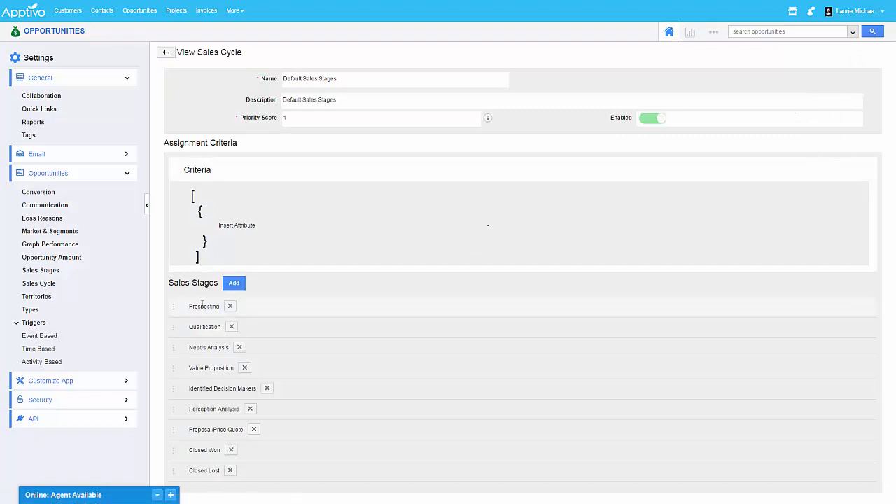
click(270, 233)
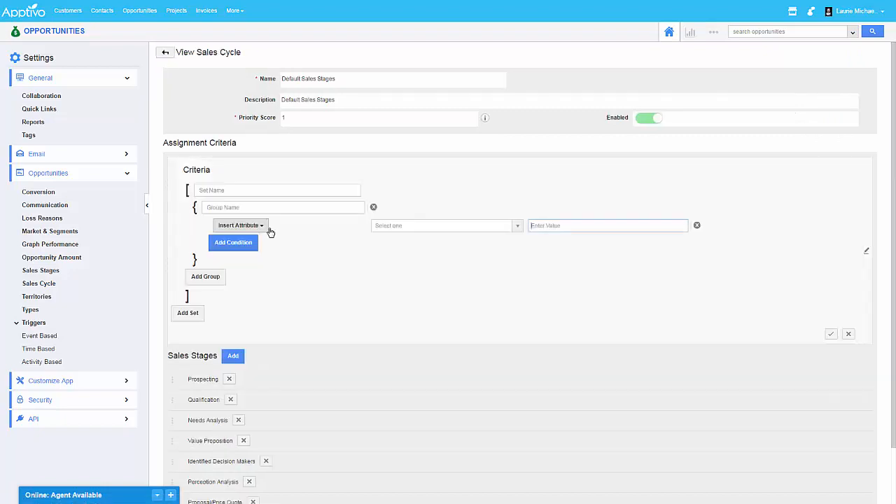
scroll(306, 297, down, 2)
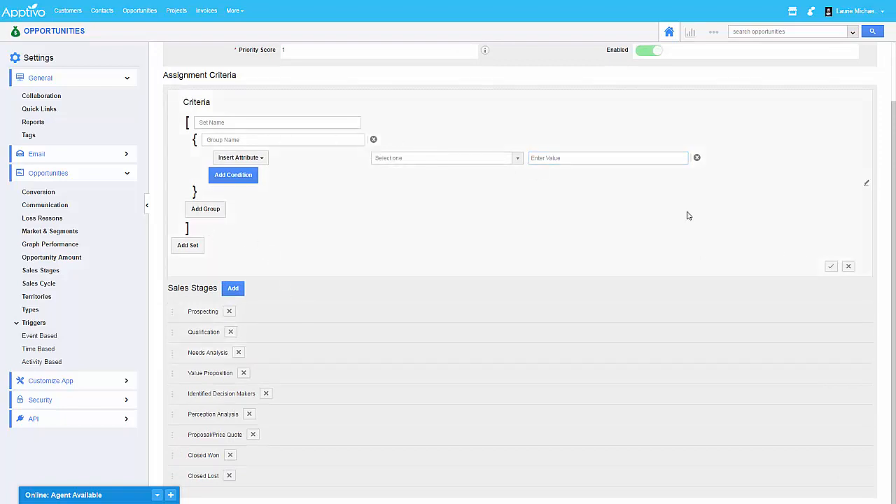
click(848, 268)
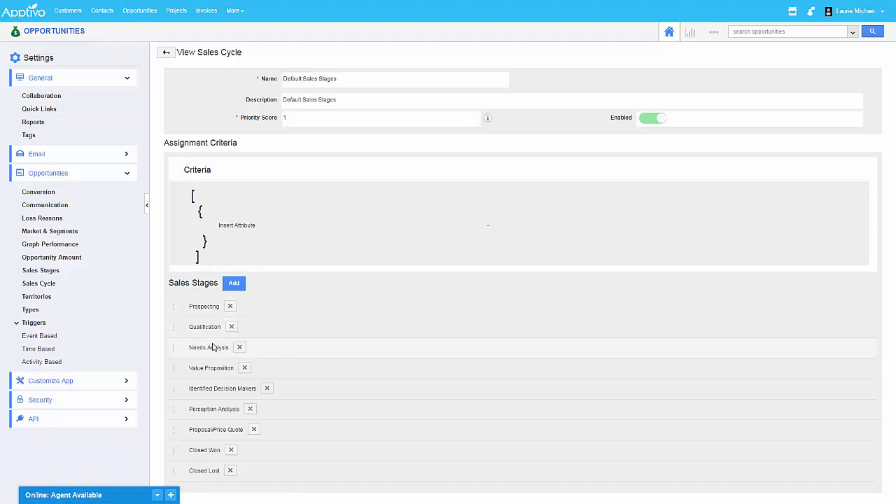
Open the Proposal/Price Quote sales stage and add a criteria set to its entry criteria.
click(48, 272)
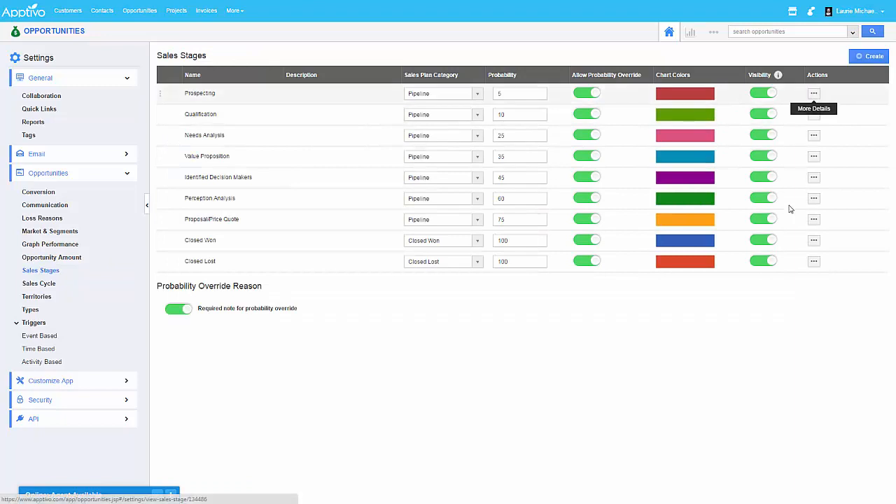
click(813, 221)
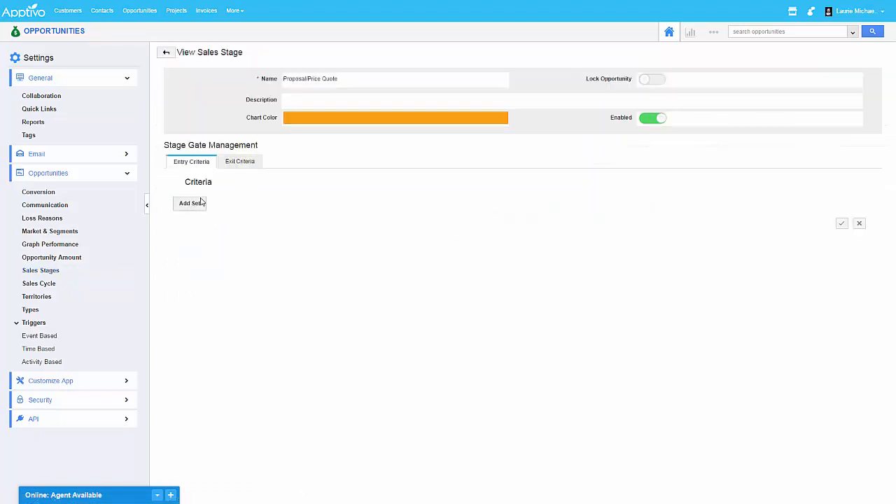
click(195, 203)
click(207, 219)
click(234, 242)
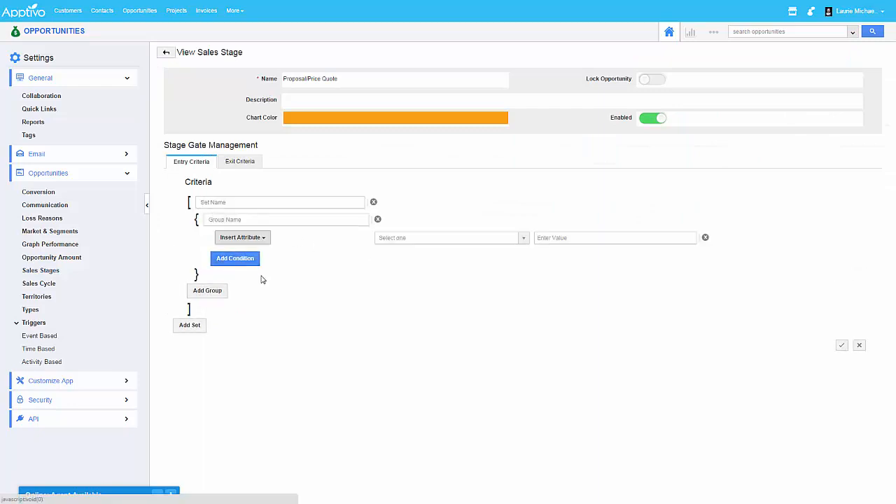
Define the stage's entry condition as Amount > 10000.
click(242, 237)
mouse_move(259, 265)
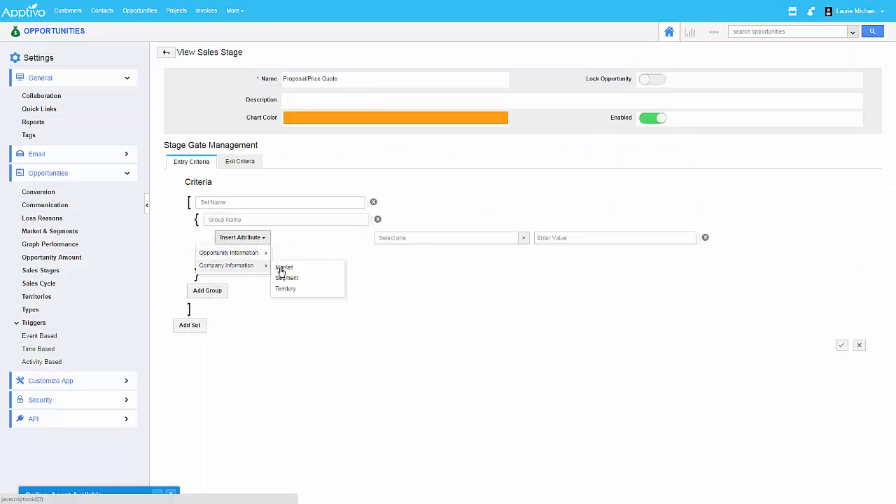
mouse_move(228, 254)
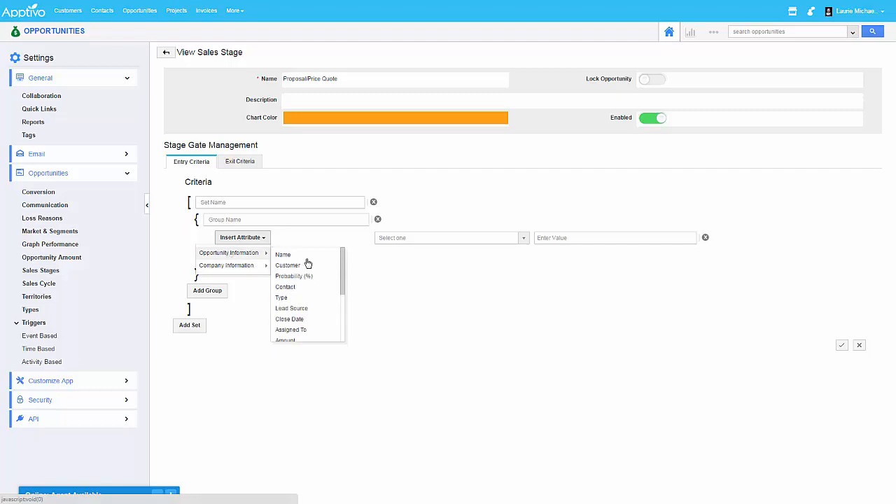
scroll(308, 308, down, 2)
click(309, 294)
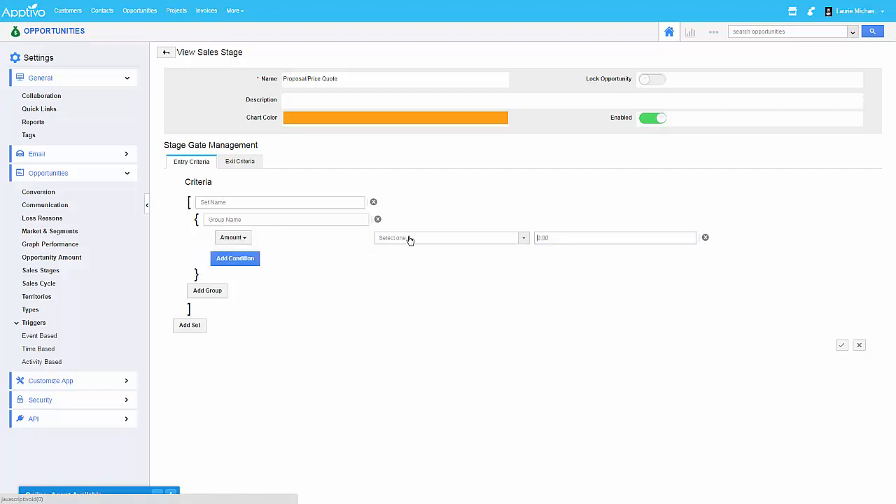
click(415, 242)
click(406, 284)
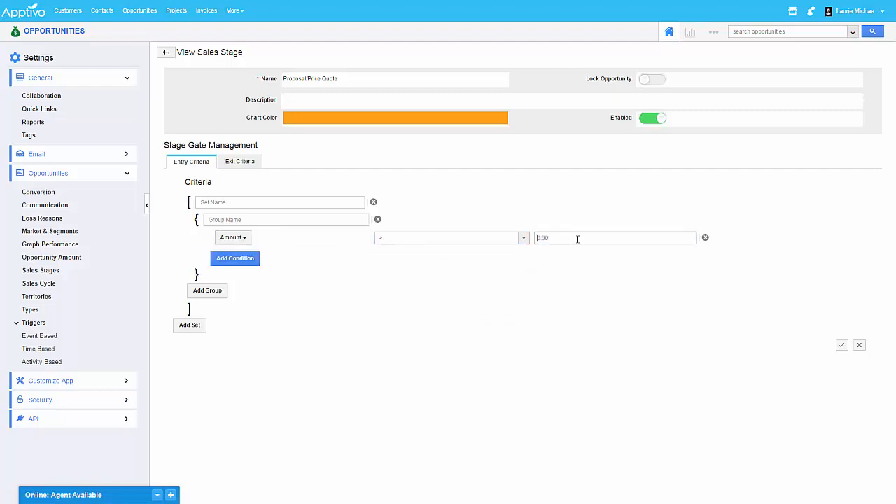
click(577, 238)
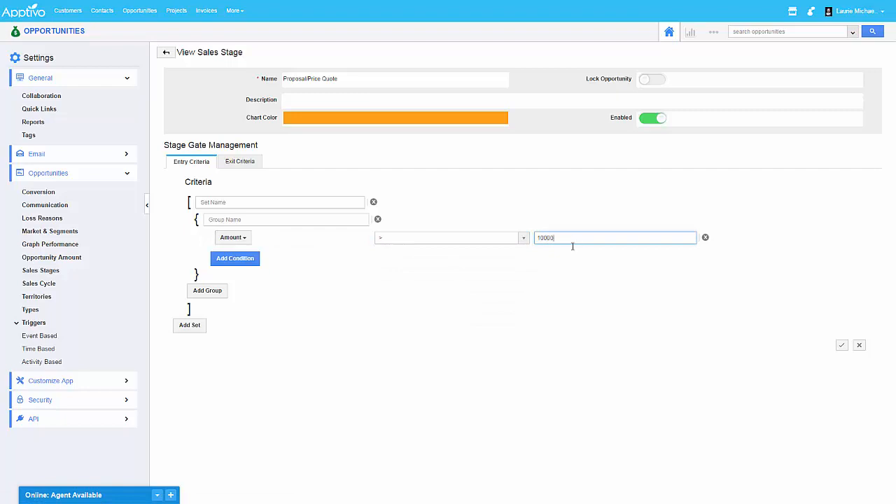
Add a second entry condition and look through the opportunity attributes available for it.
click(243, 258)
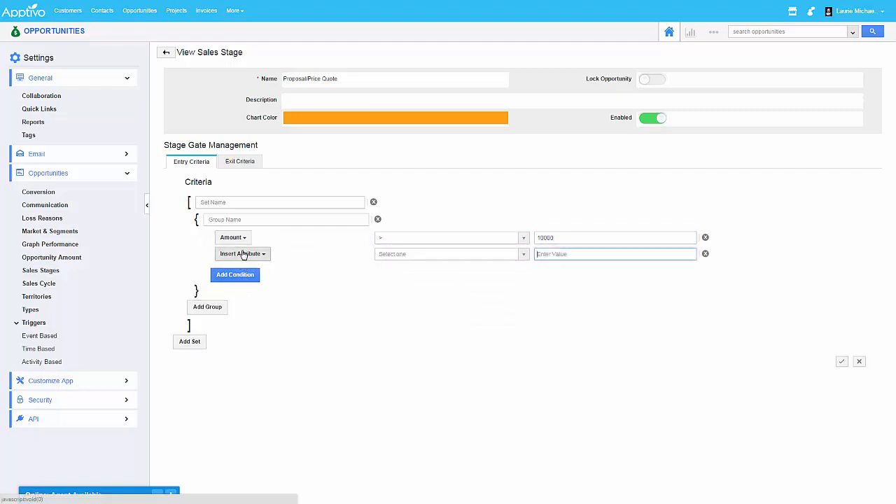
click(242, 255)
mouse_move(245, 272)
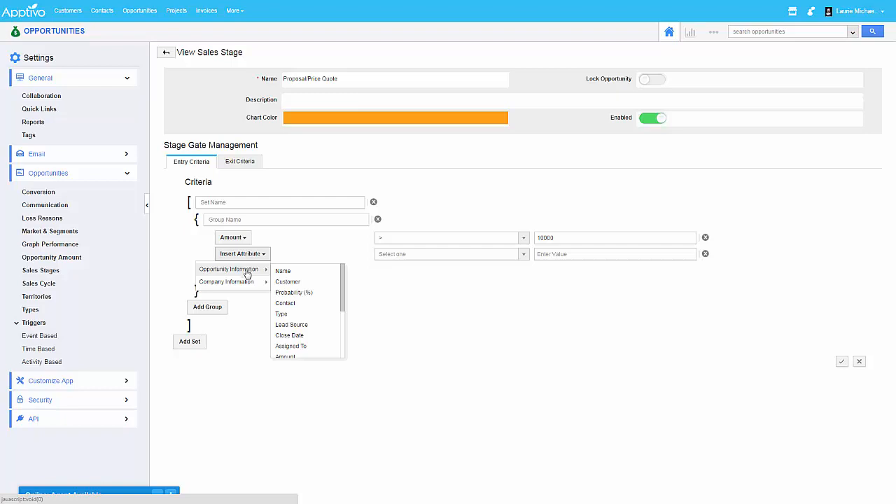
scroll(296, 308, down, 3)
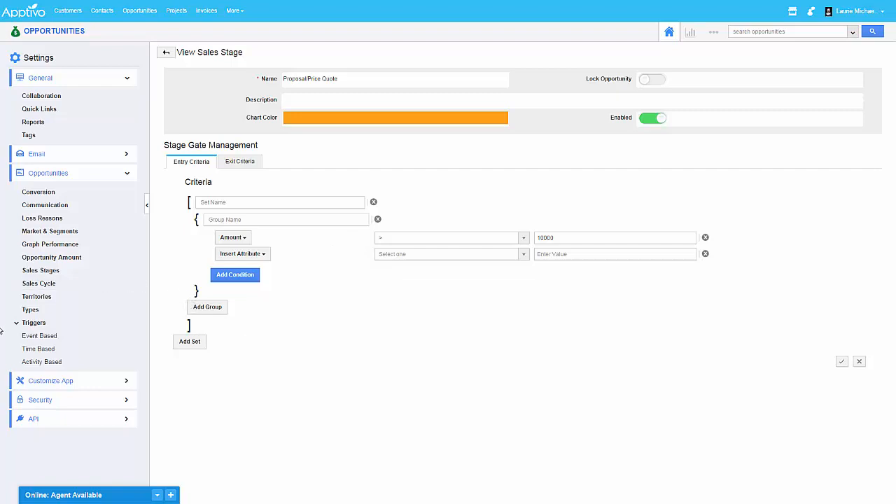
Open the Opportunities master layout and add a two-column section between Opportunity Information and Company Information.
click(65, 382)
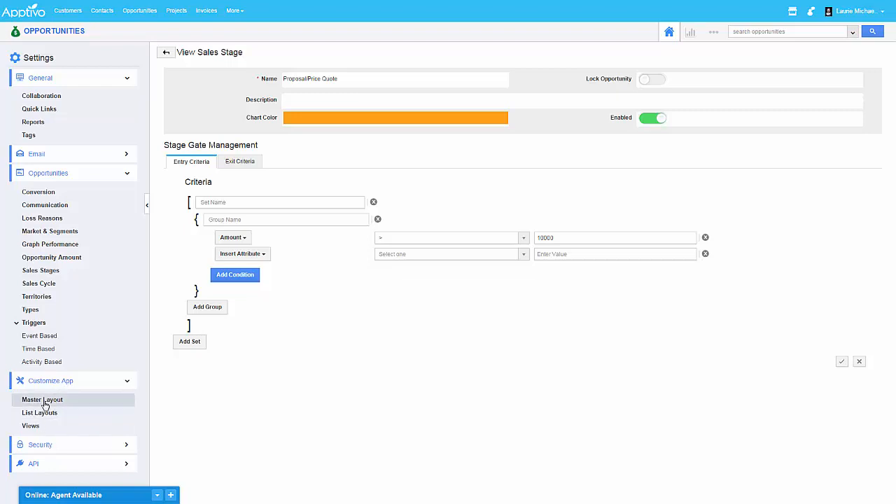
click(43, 400)
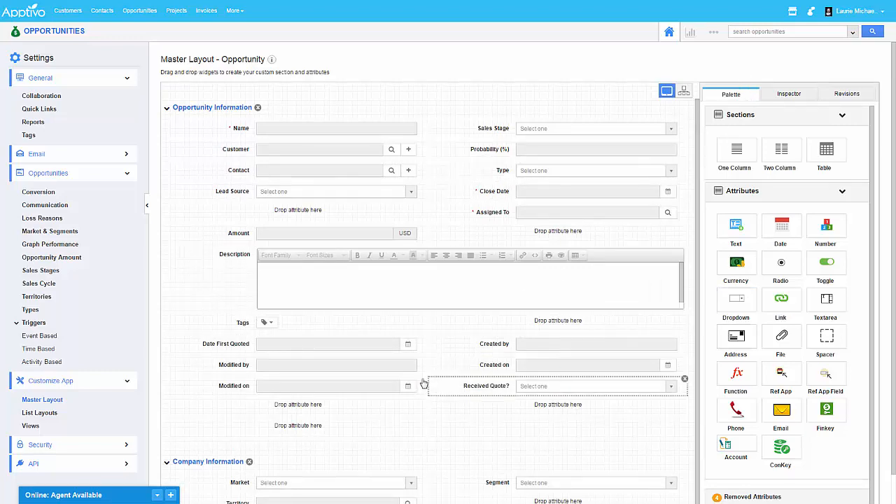
scroll(427, 336, down, 2)
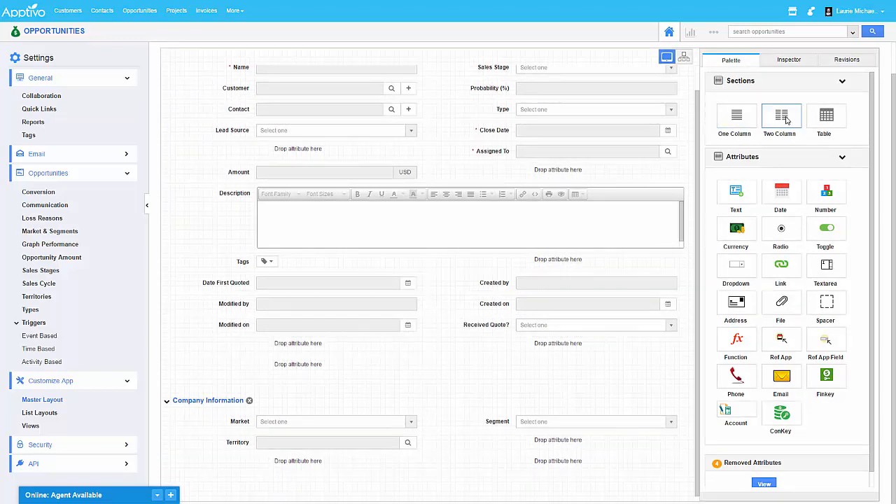
drag(781, 119, 289, 308)
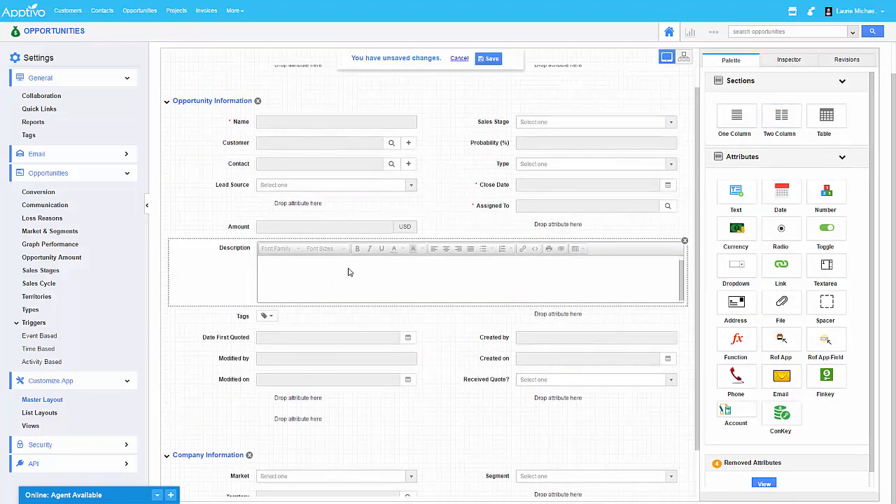
scroll(281, 143, up, 2)
drag(211, 163, 213, 112)
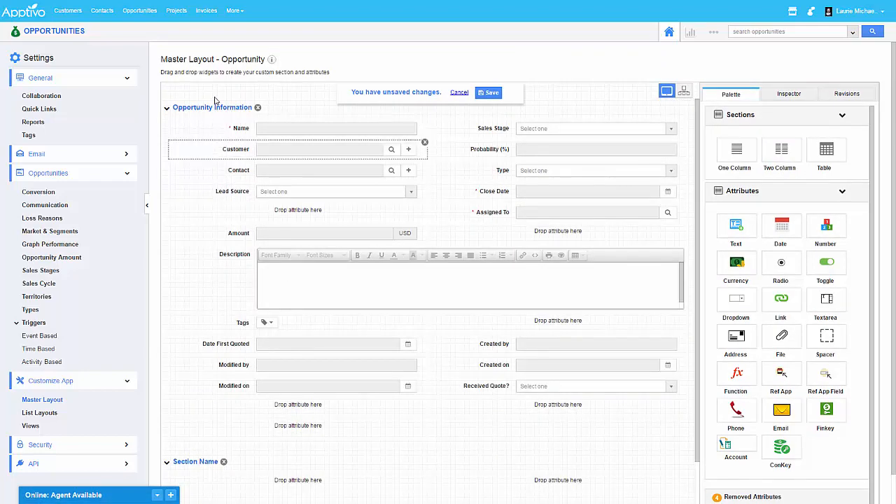
Rename the new two-column section as Approvals.
click(198, 461)
key(ctrl+a)
text(Ap)
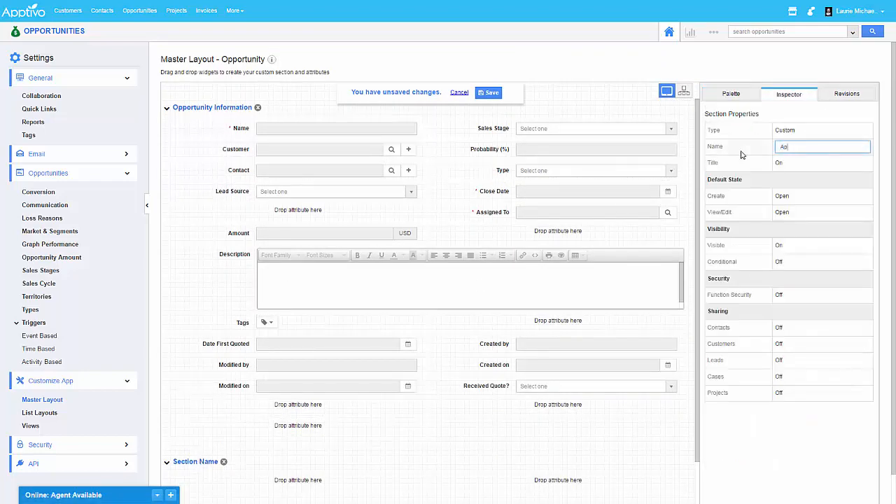
text(provals)
key(Return)
Add a dropdown attribute to the Approvals section's first column and name it Approval Status.
scroll(400, 367, down, 1)
scroll(400, 367, down, 4)
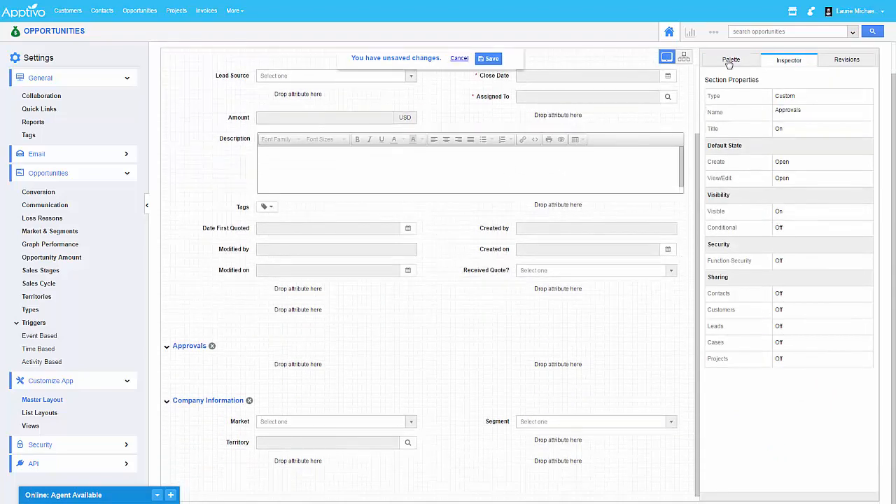
click(731, 59)
drag(735, 264, 297, 365)
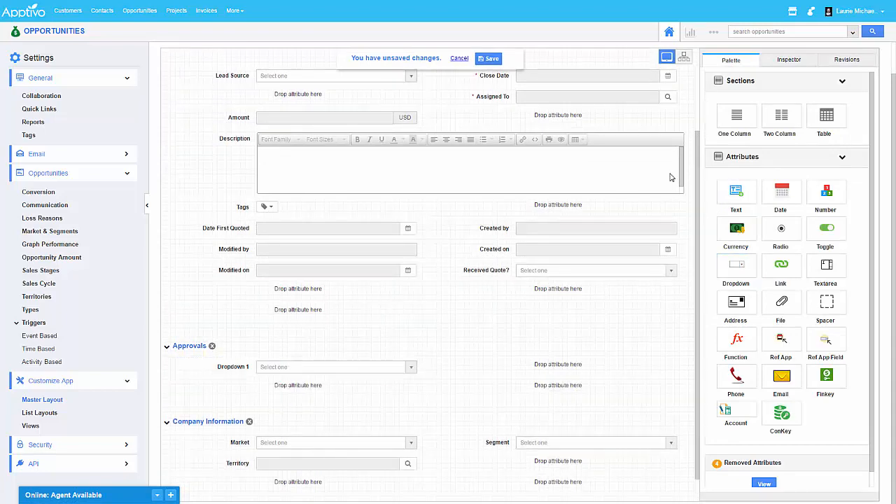
click(244, 371)
key(ctrl+a)
text(A)
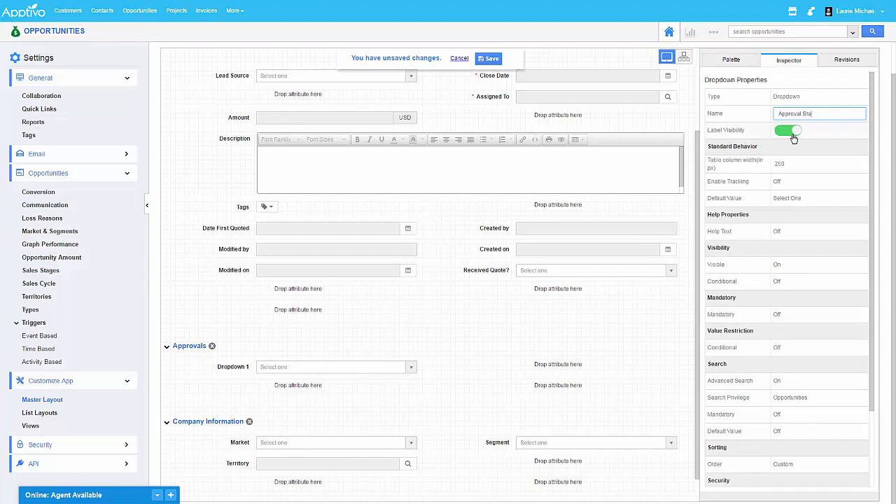
Give the Approval Status dropdown the values N/A, Requested, Rejected and Approved.
scroll(753, 440, down, 3)
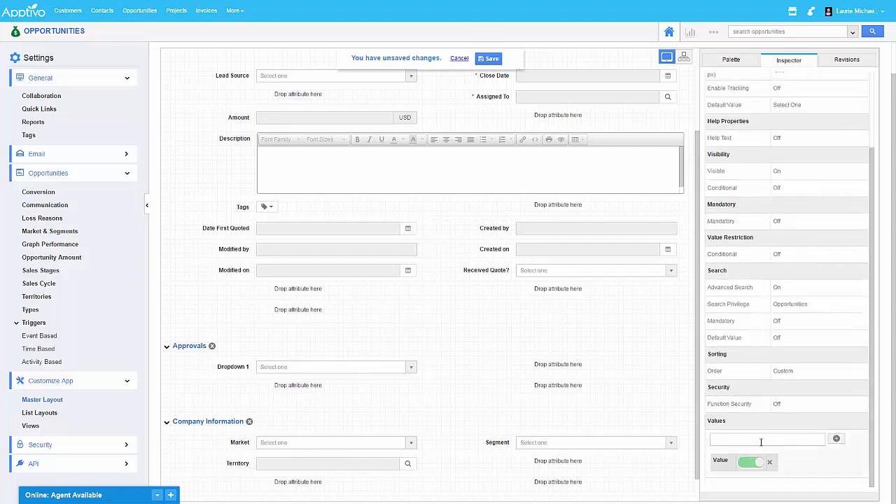
click(760, 440)
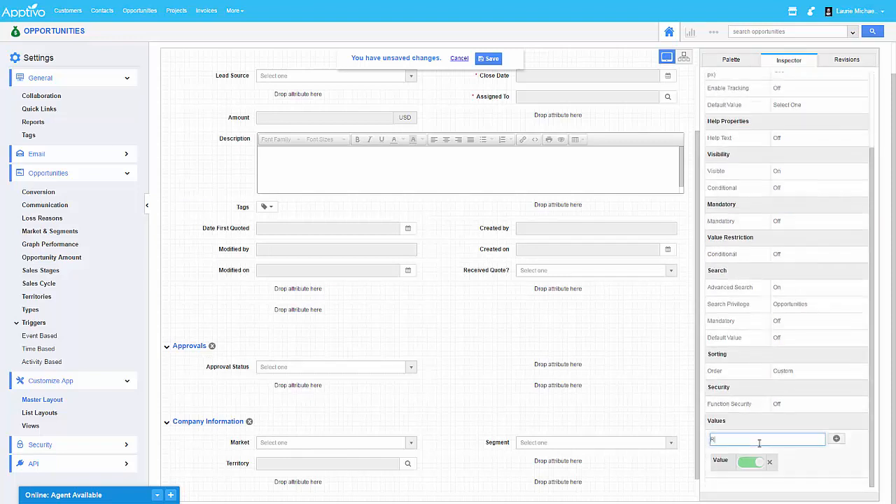
text(N/A)
key(Return)
text(R)
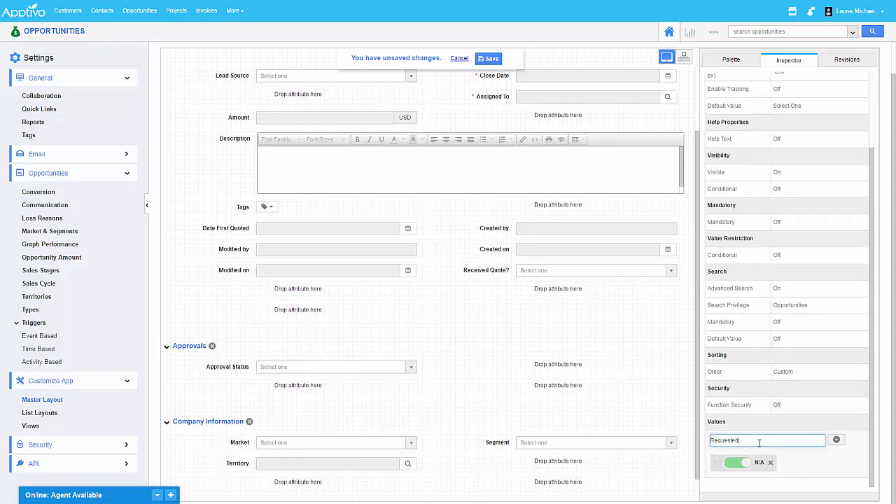
text(equested)
key(Return)
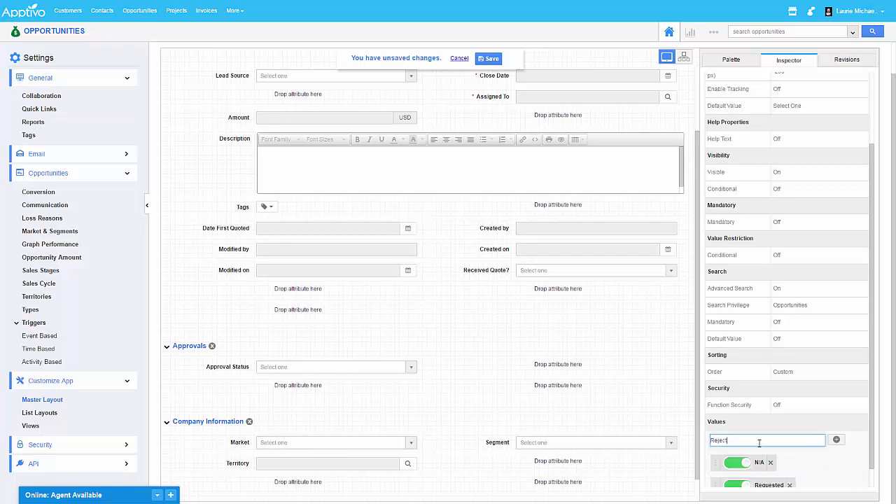
text(Rejected)
key(Return)
text(Approved)
key(Return)
scroll(805, 430, down, 2)
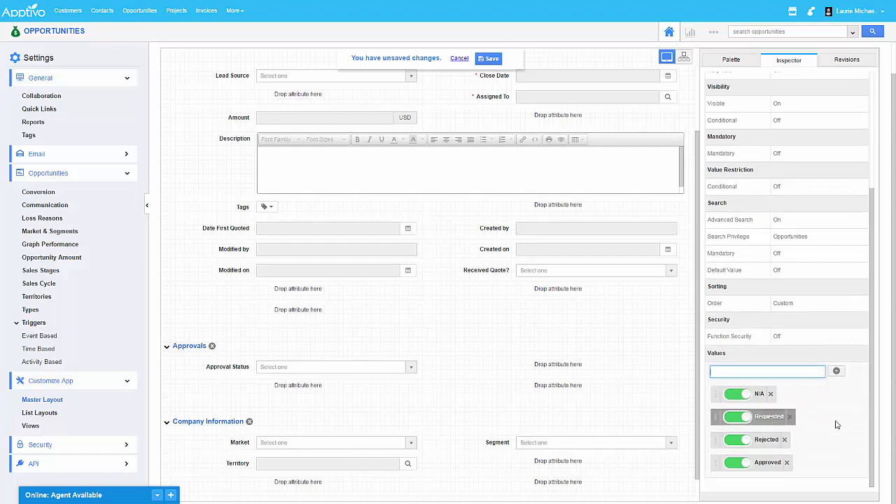
Add a dropdown attribute to the second column of the Approvals section and name it Quote Approved.
click(731, 61)
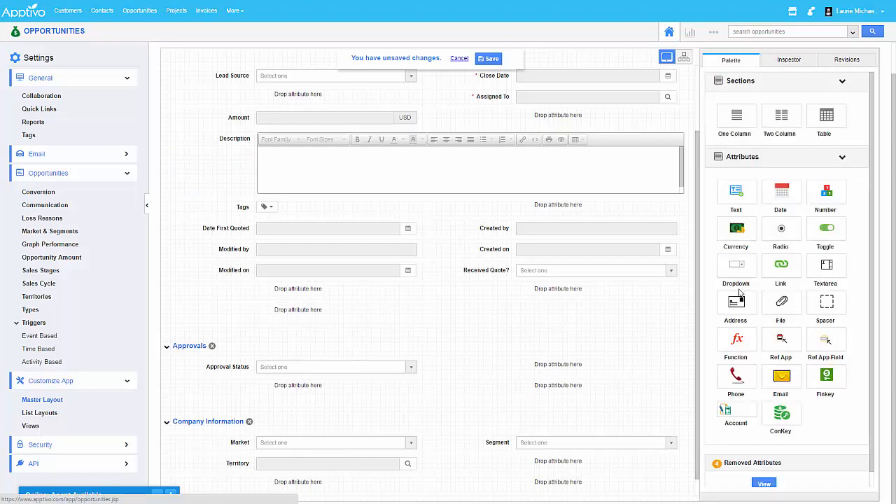
drag(739, 245, 576, 373)
click(508, 363)
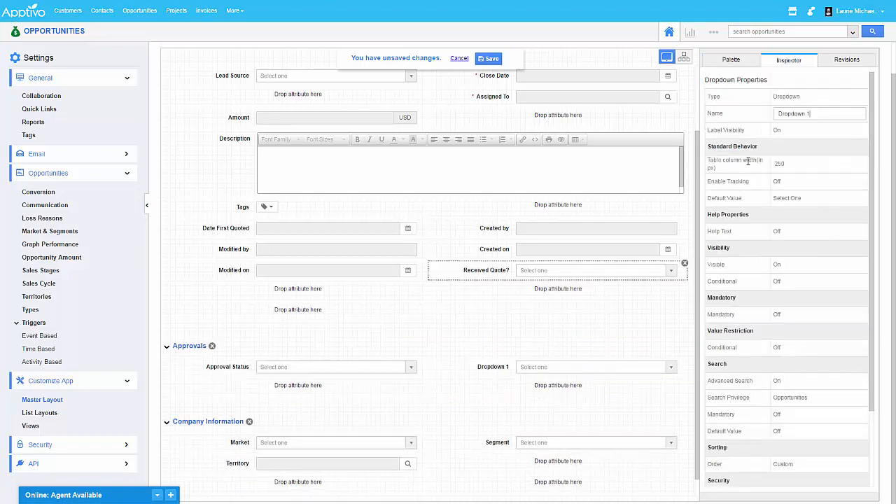
text(Quote Approved)
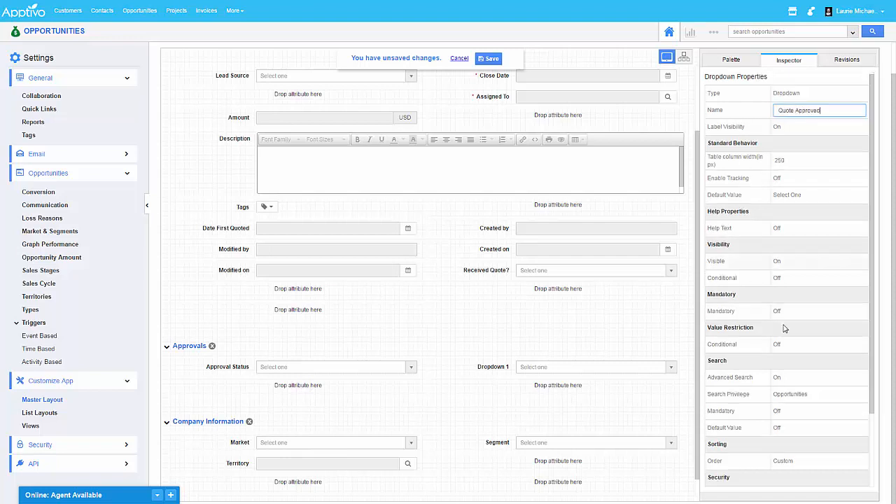
Give the Quote Approved dropdown the values Yes and No.
scroll(805, 454, down, 2)
click(799, 438)
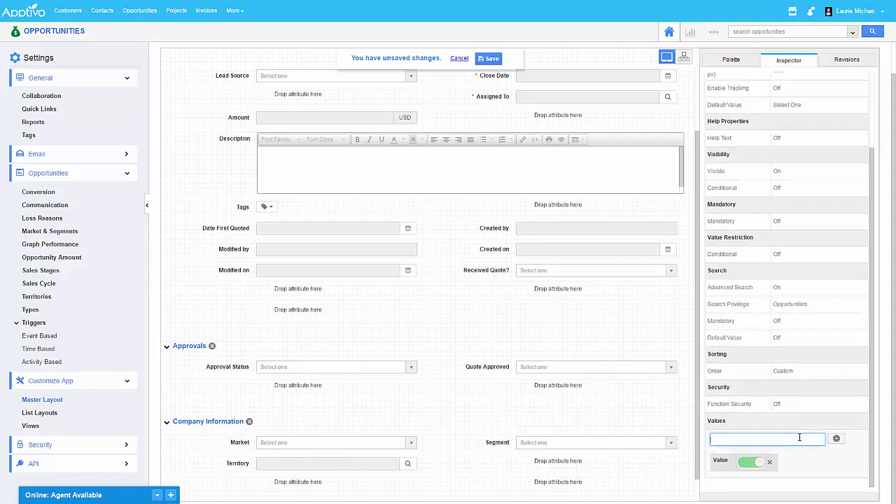
text(Yes)
key(Return)
text(No)
key(Return)
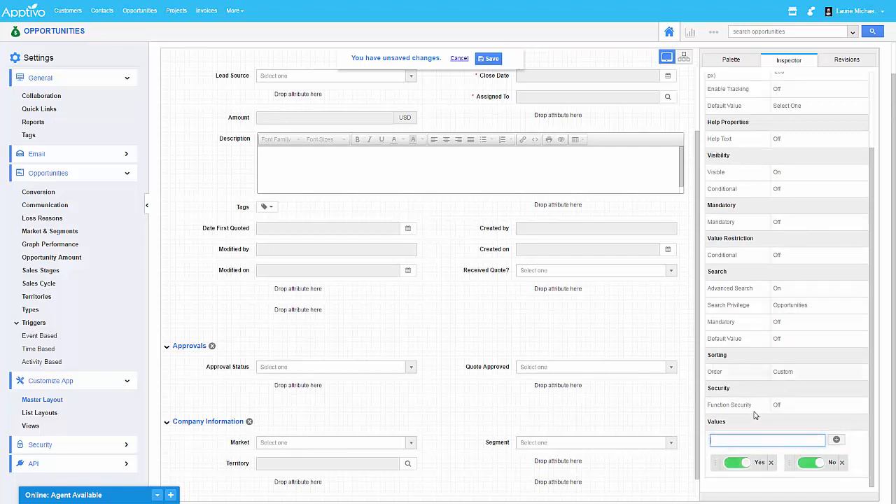
Turn on function security for Quote Approved with Configure opportunities as create and edit privilege, and save the layout.
click(784, 407)
scroll(817, 417, down, 2)
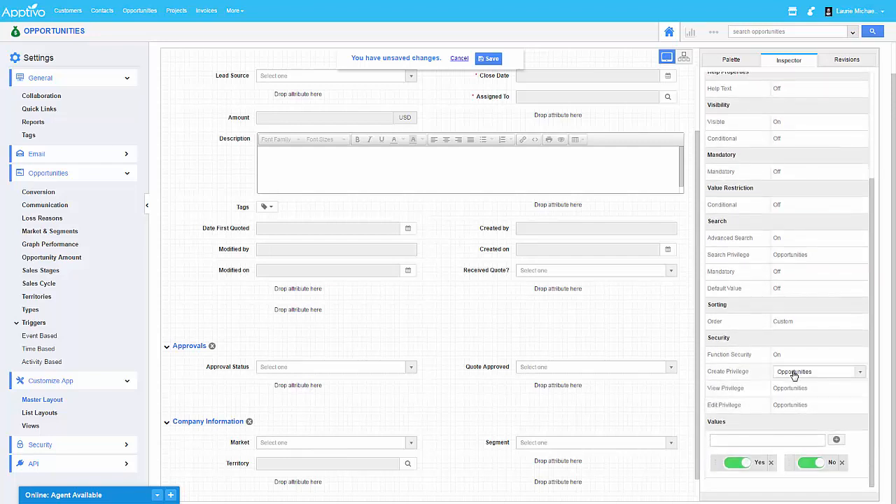
click(800, 379)
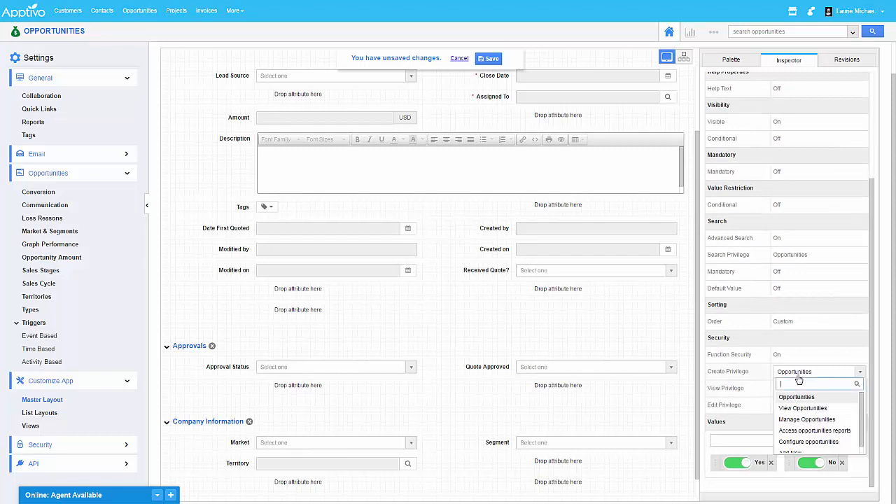
click(810, 442)
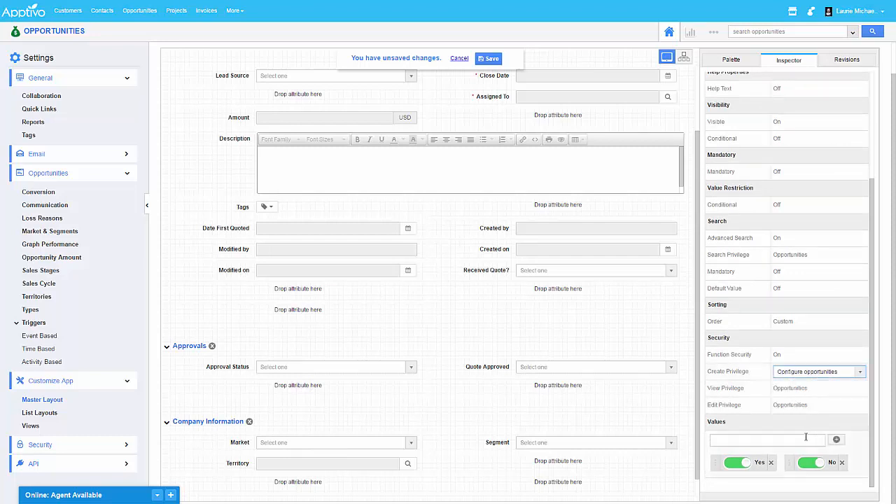
click(798, 406)
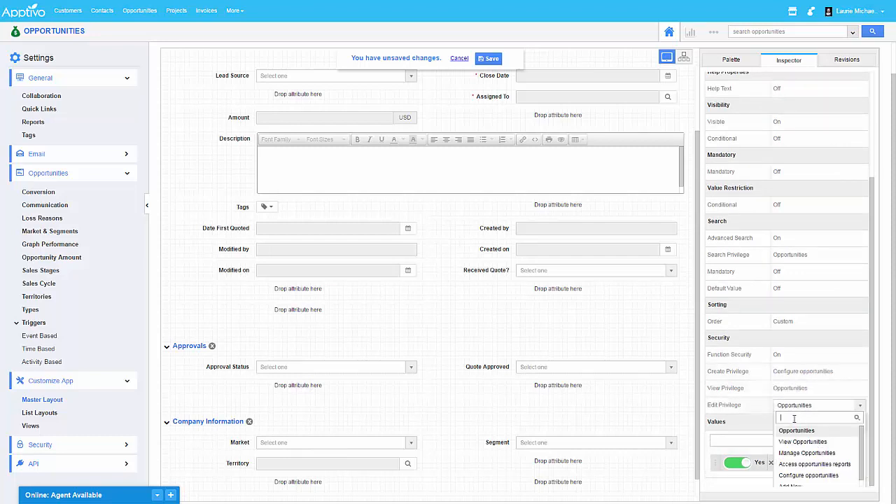
click(806, 476)
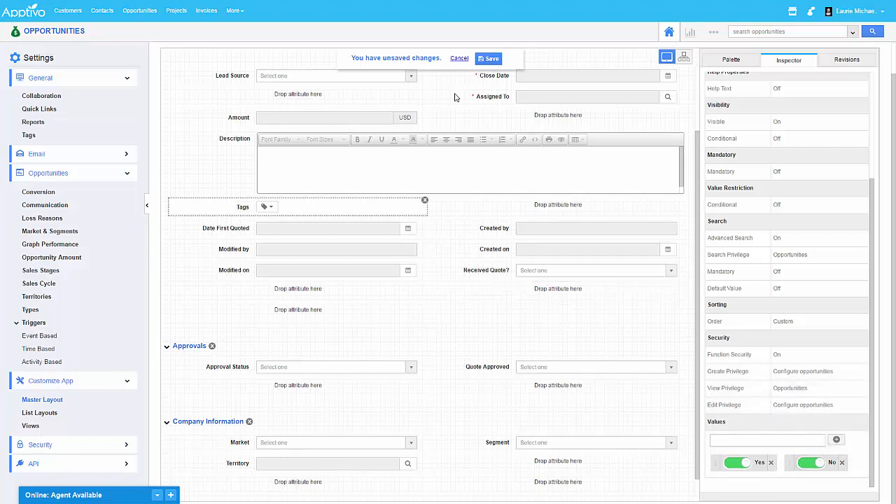
click(490, 59)
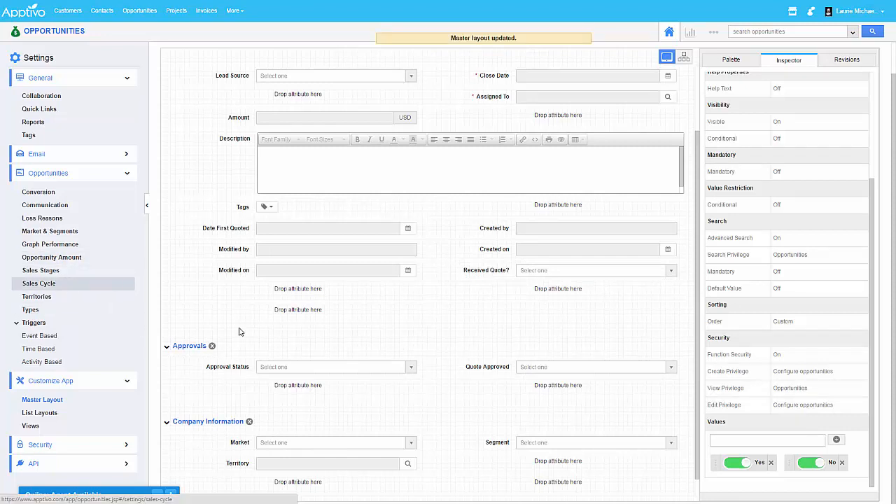
Open the Proposal/Price Quote sales stage and add a set with one group and an empty condition to its entry criteria.
click(41, 284)
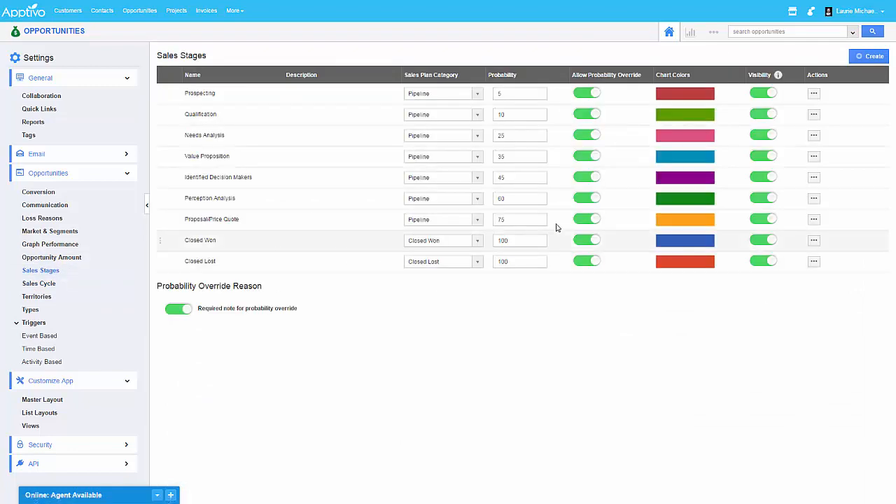
click(813, 219)
click(189, 202)
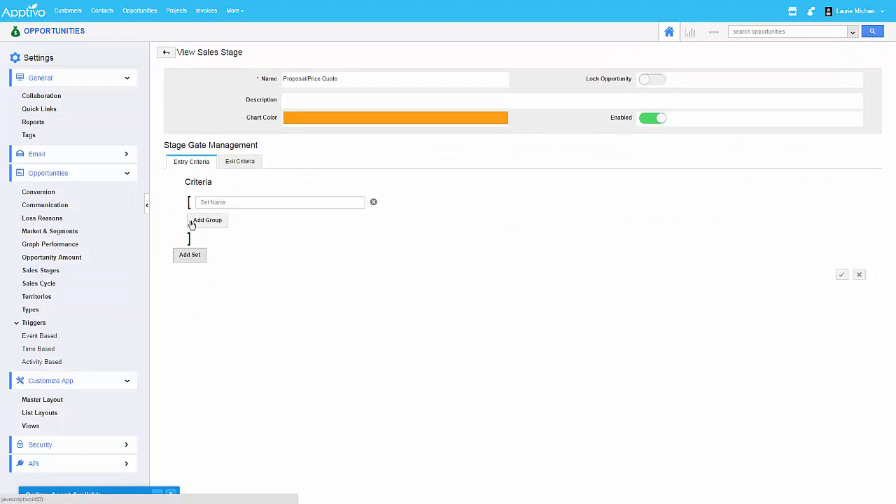
click(201, 222)
click(239, 243)
Define the first entry condition as Quote Approved = Yes.
click(242, 237)
mouse_move(252, 254)
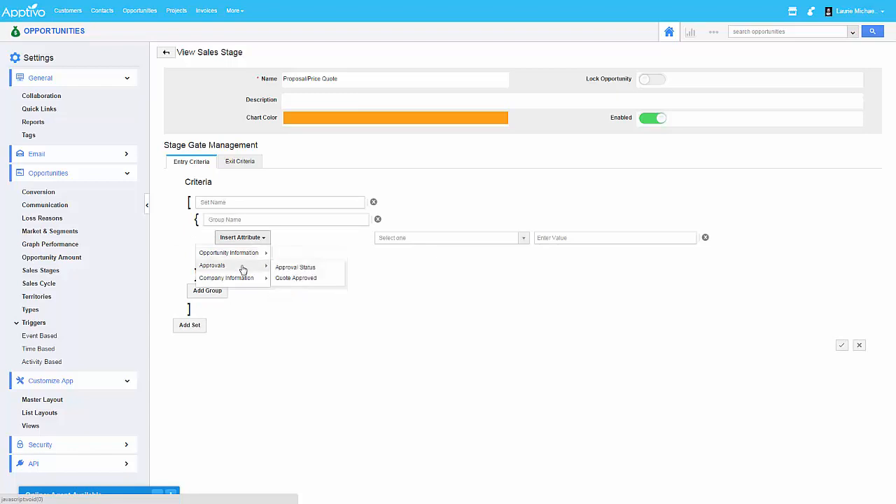
click(309, 270)
click(400, 238)
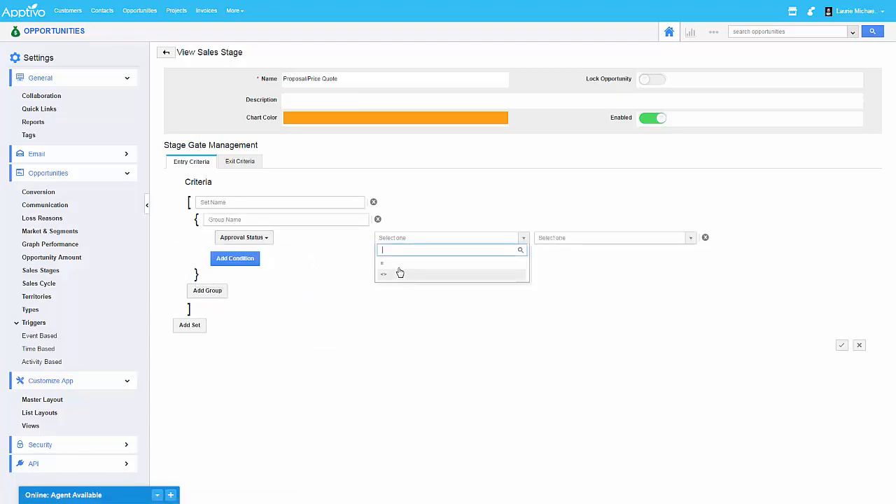
click(252, 237)
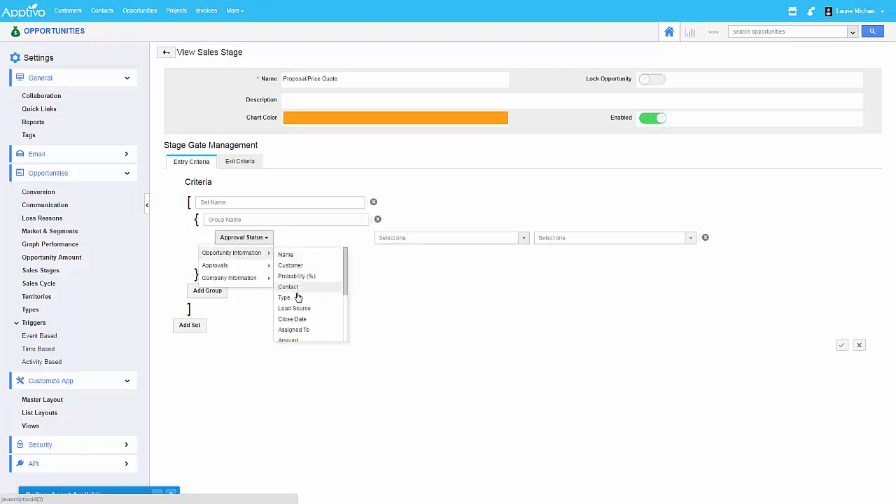
mouse_move(226, 269)
click(319, 277)
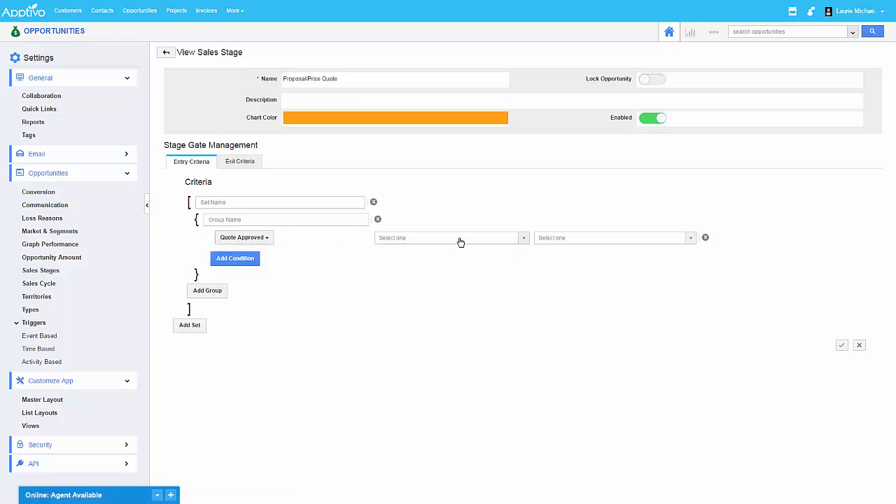
click(458, 239)
click(396, 262)
click(588, 239)
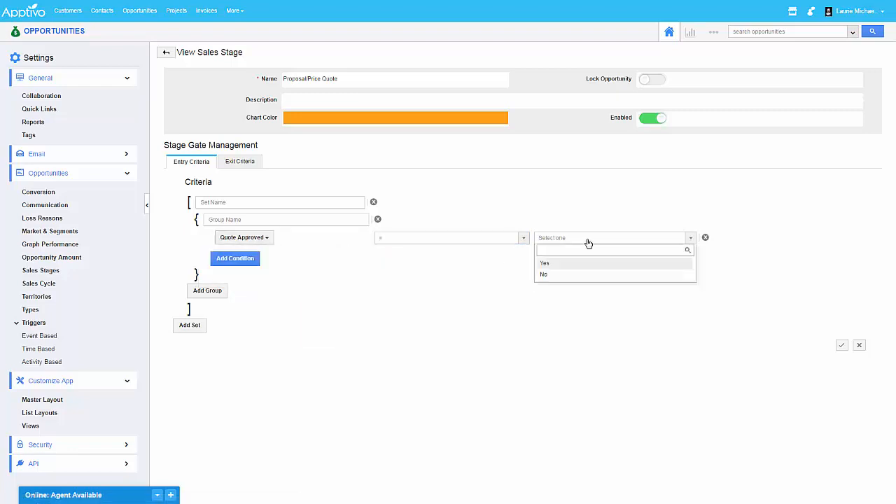
click(548, 265)
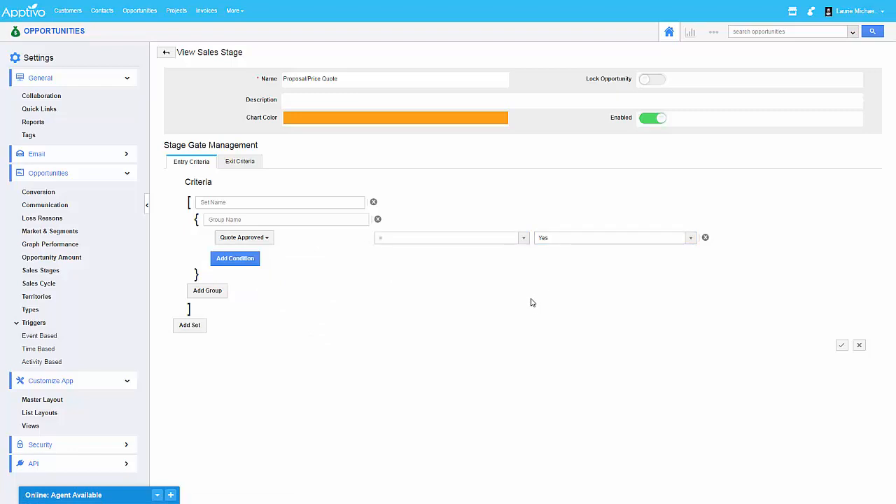
Add a second condition to the same criteria group requiring Amount > 10000.
click(238, 258)
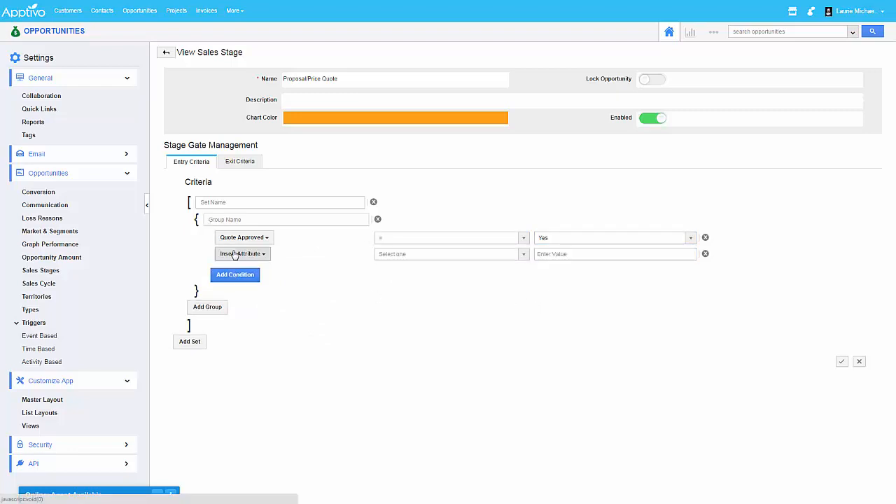
click(240, 253)
mouse_move(236, 269)
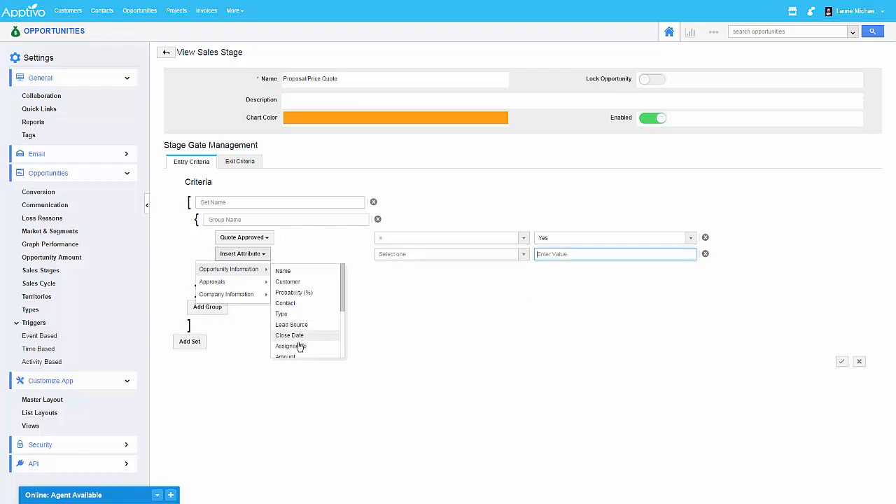
scroll(298, 339, down, 3)
click(287, 310)
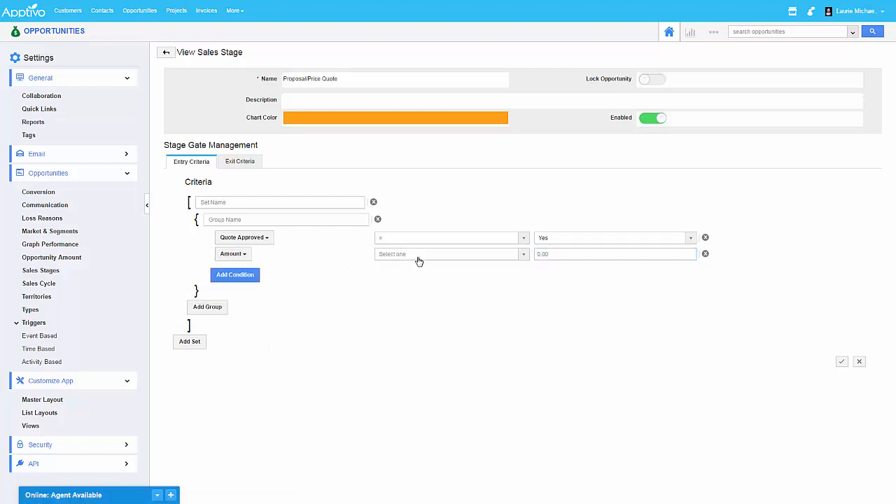
click(420, 255)
click(400, 305)
click(537, 254)
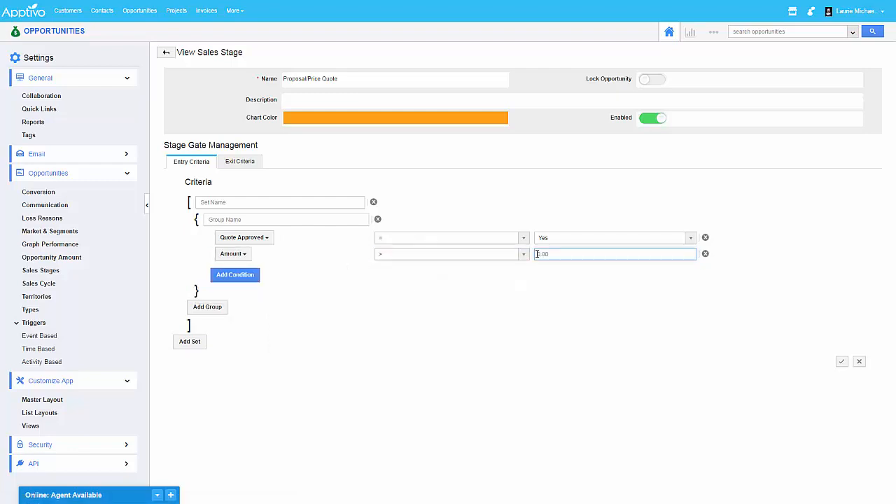
Add a second criteria group joined by Or, with the condition Amount < 10000.
click(210, 303)
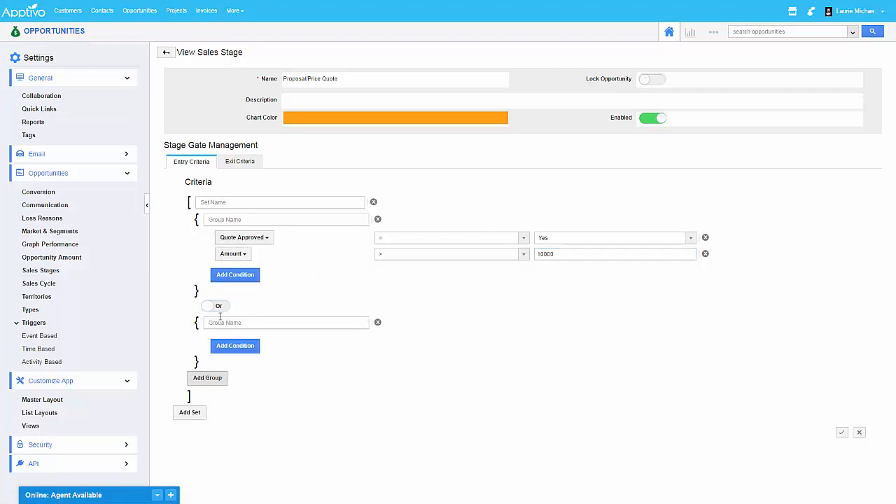
click(235, 345)
click(241, 340)
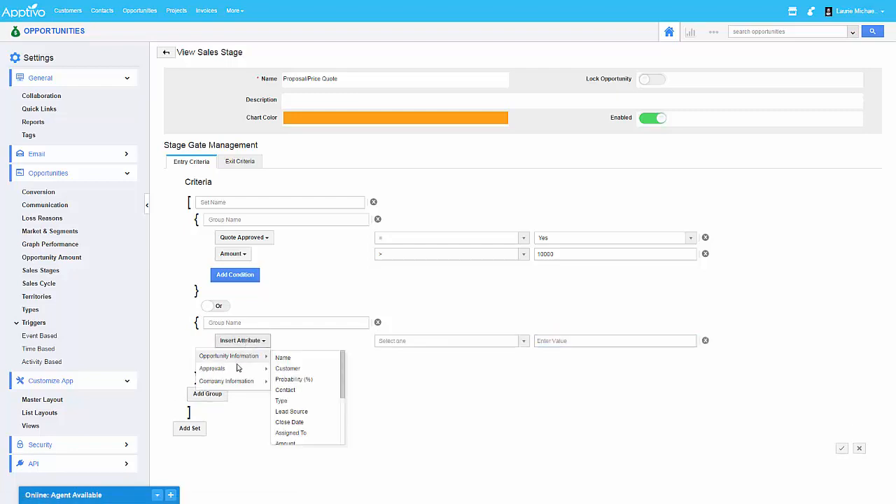
scroll(299, 419, down, 1)
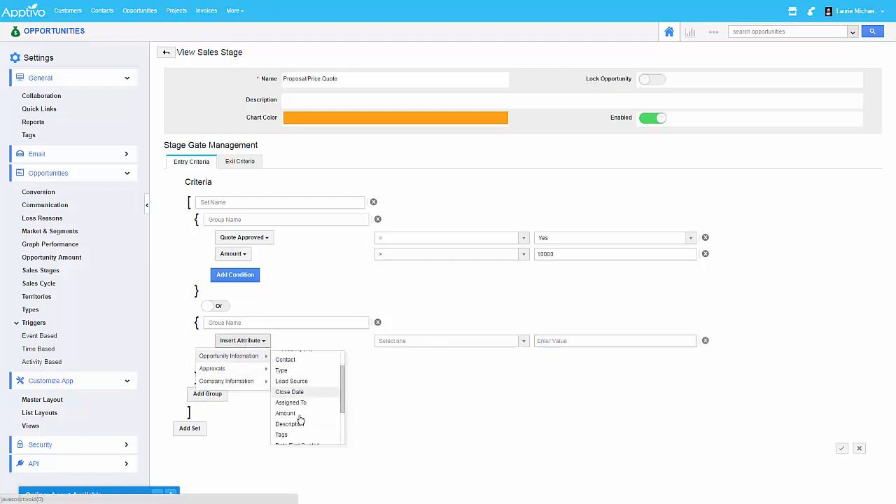
scroll(300, 419, down, 1)
click(298, 397)
click(430, 343)
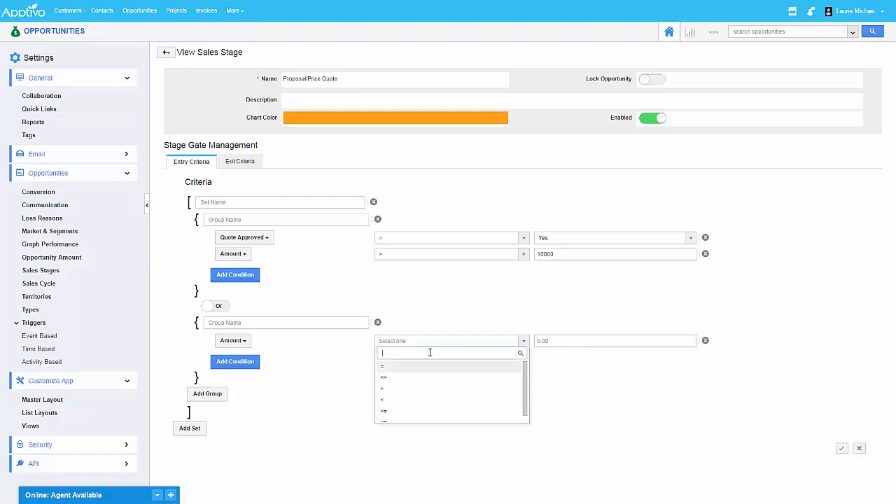
click(406, 399)
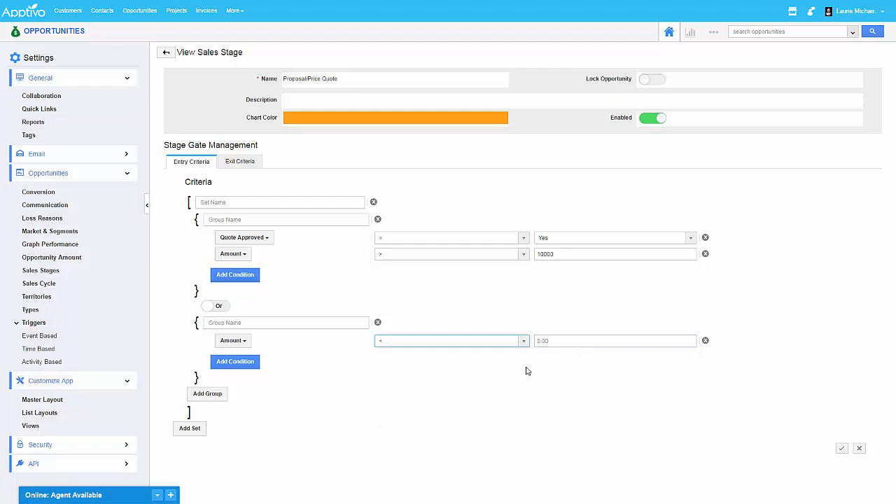
click(552, 340)
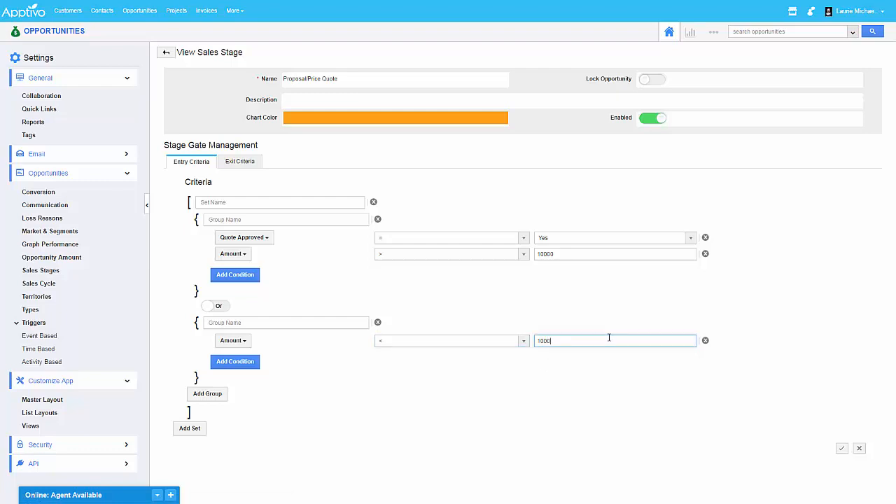
click(780, 298)
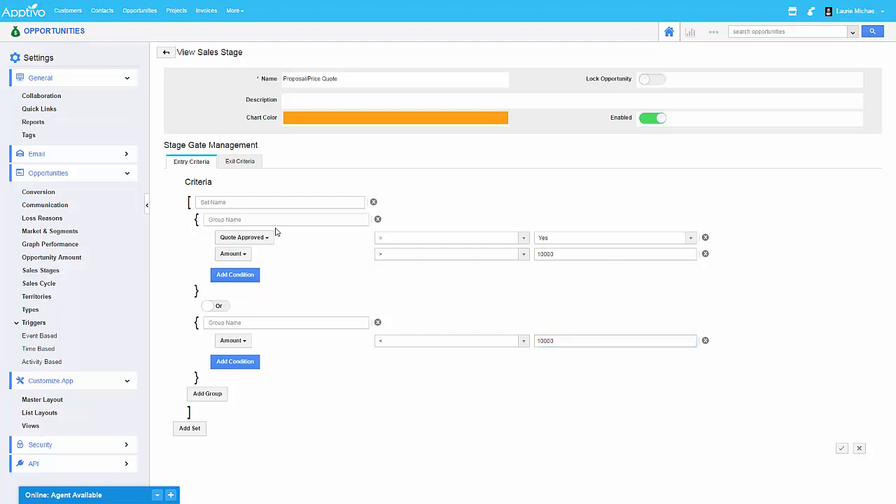
Start a new event-based opportunities trigger named Quote Submitted that runs on Opportunities Updated.
click(39, 335)
click(870, 56)
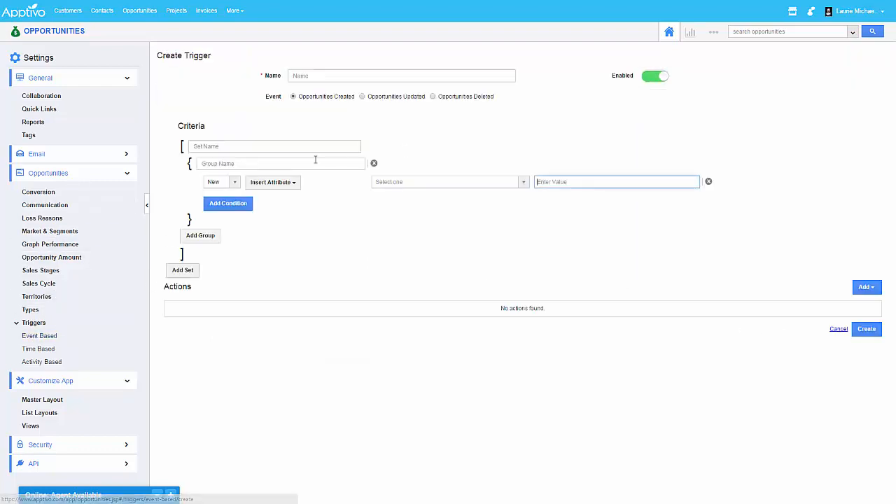
click(354, 76)
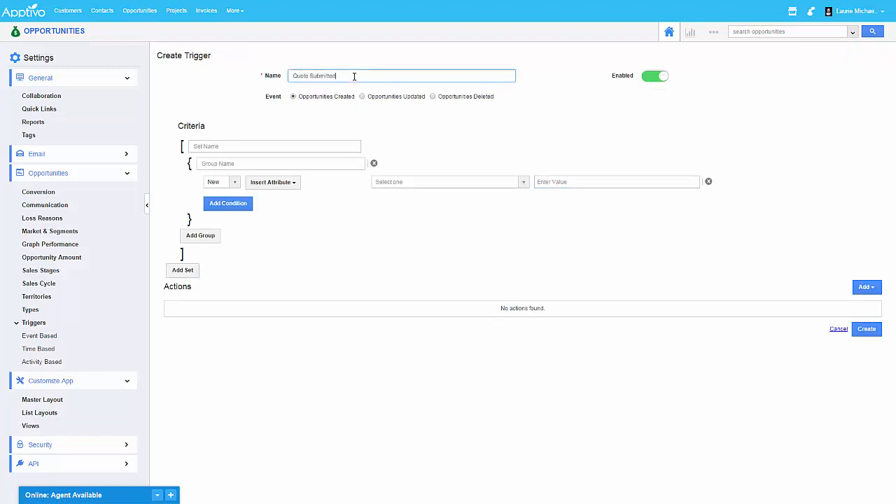
click(378, 97)
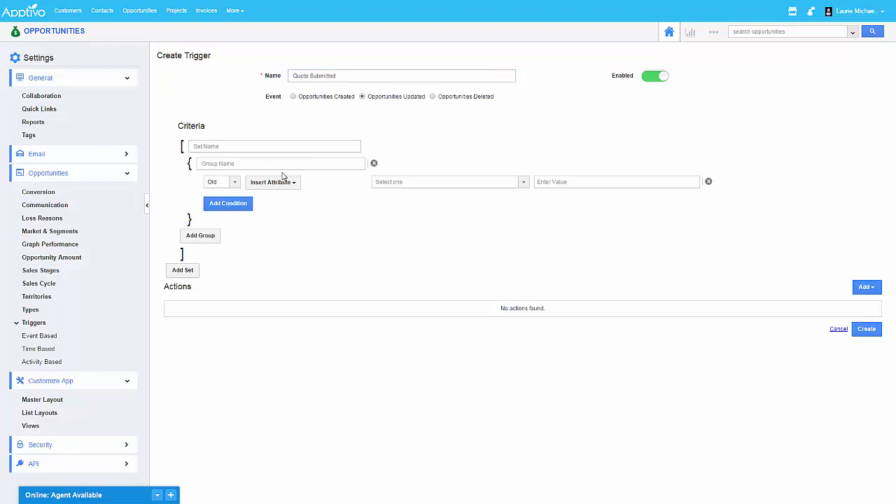
Define the trigger's first criteria condition as Old Approval Status <> Requested.
click(216, 183)
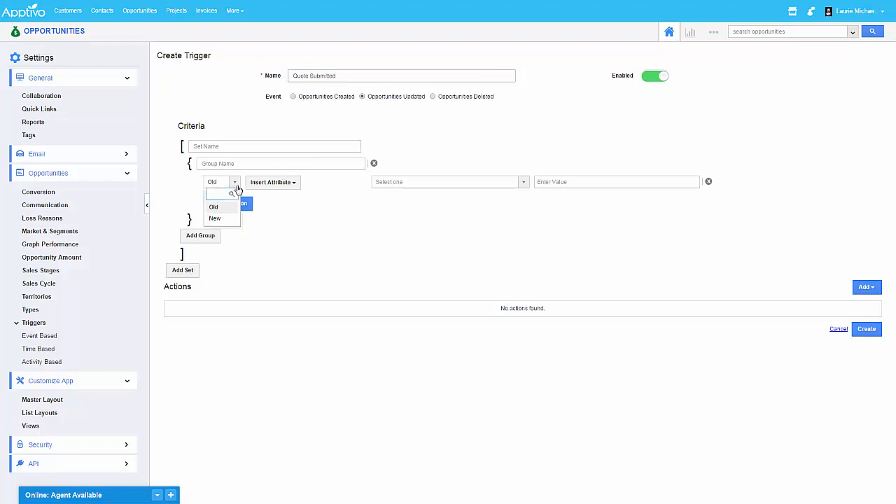
click(406, 183)
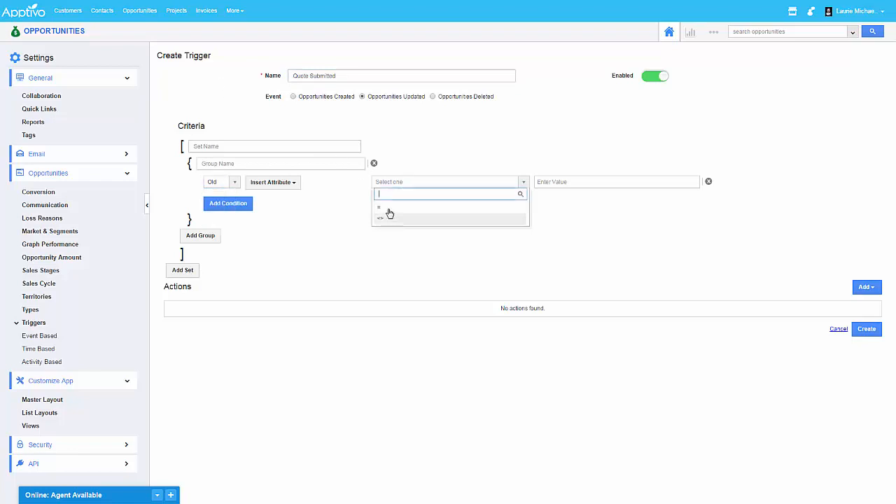
click(390, 209)
click(550, 182)
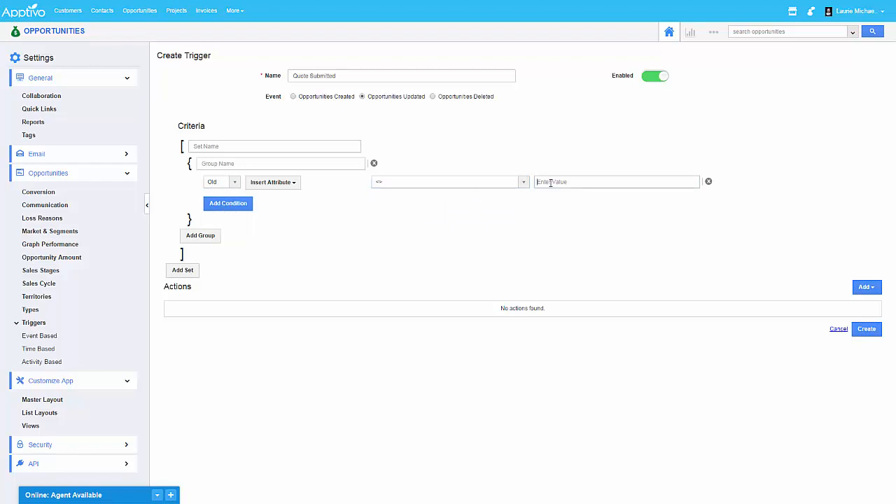
click(277, 183)
mouse_move(278, 211)
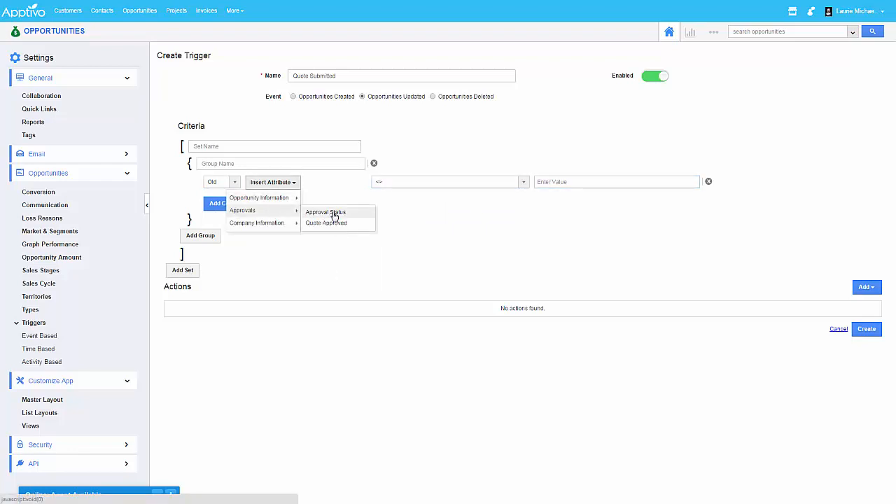
click(335, 213)
click(416, 184)
click(420, 208)
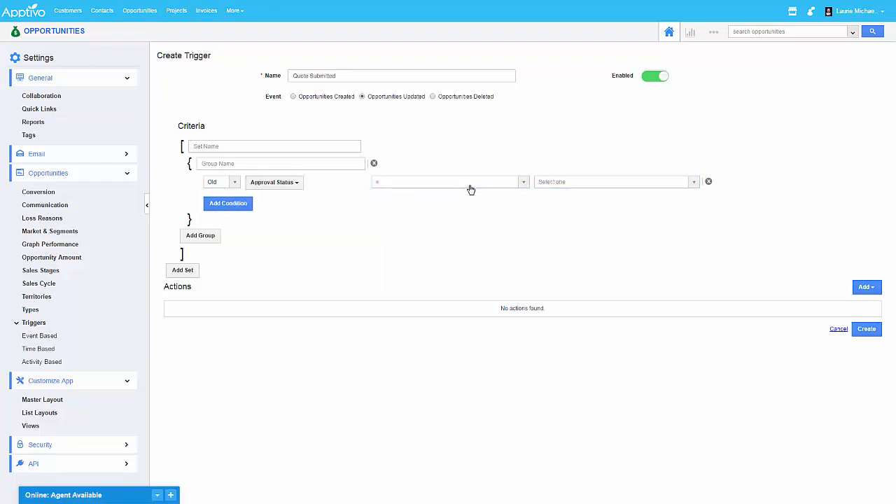
click(471, 185)
click(420, 218)
click(553, 184)
click(553, 219)
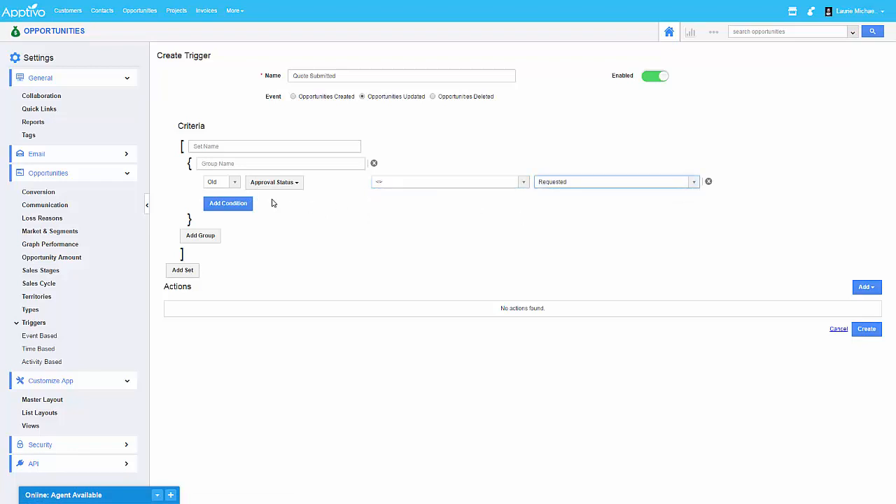
Add a second condition to the same criteria group requiring New Approval Status = Requested.
click(231, 203)
click(210, 200)
click(215, 235)
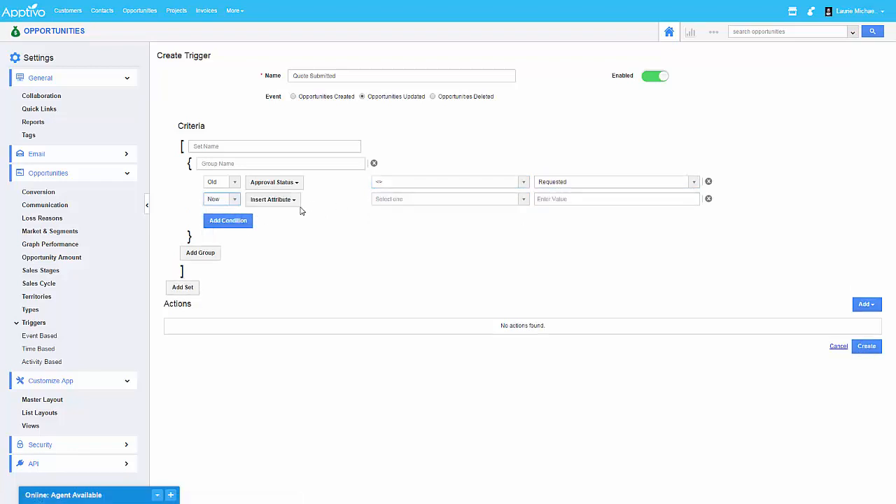
click(291, 201)
mouse_move(284, 218)
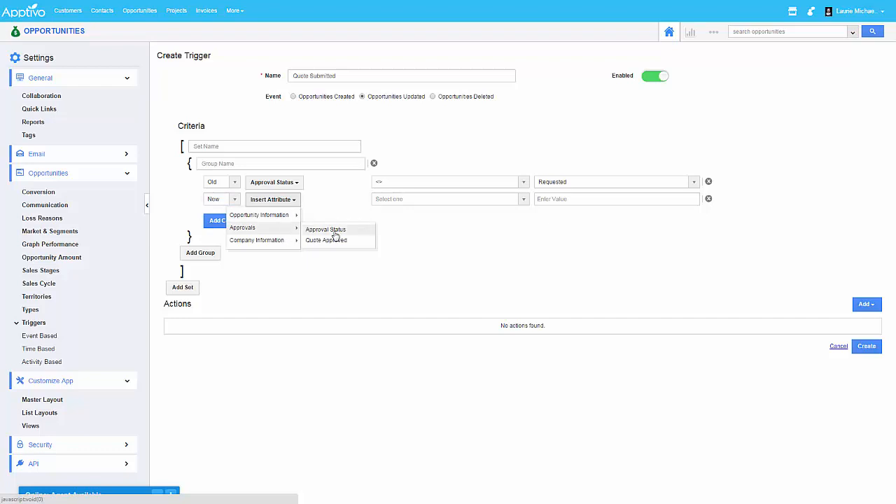
click(337, 230)
click(425, 199)
click(402, 234)
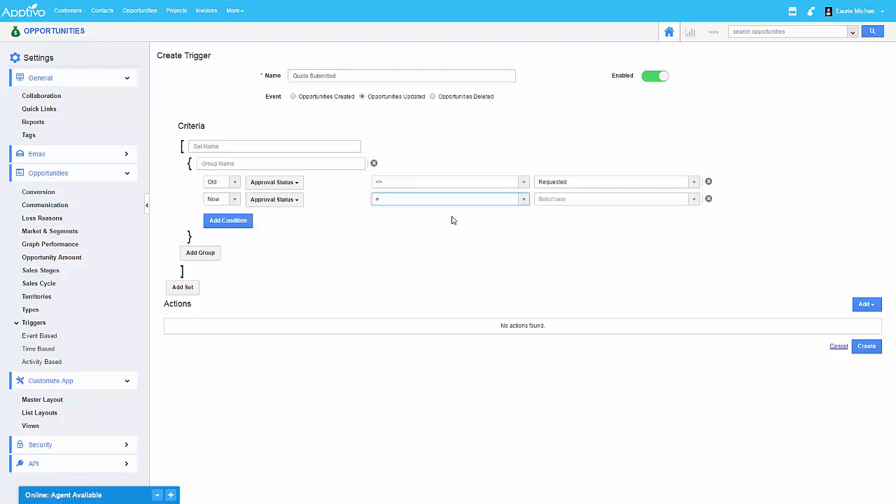
click(569, 201)
click(553, 236)
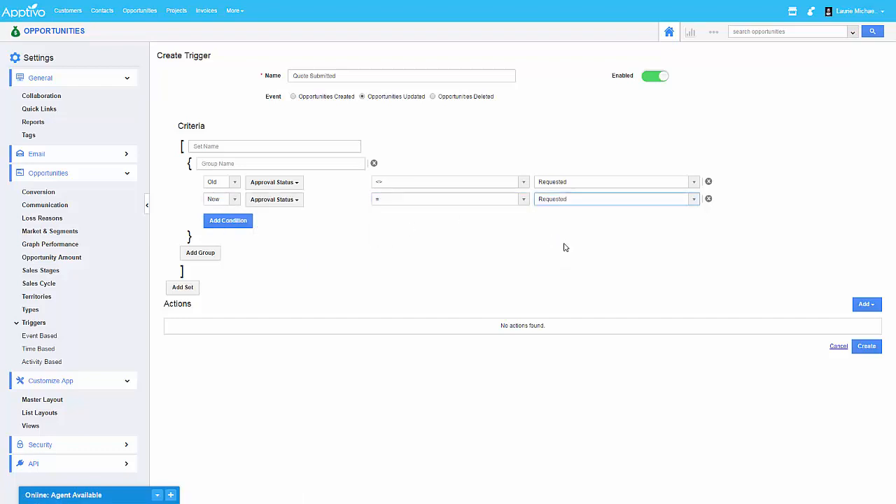
Create an external email action using the Friendly Quote Reminder template, triggered to the sales manager as an Employee recipient.
click(866, 304)
click(818, 329)
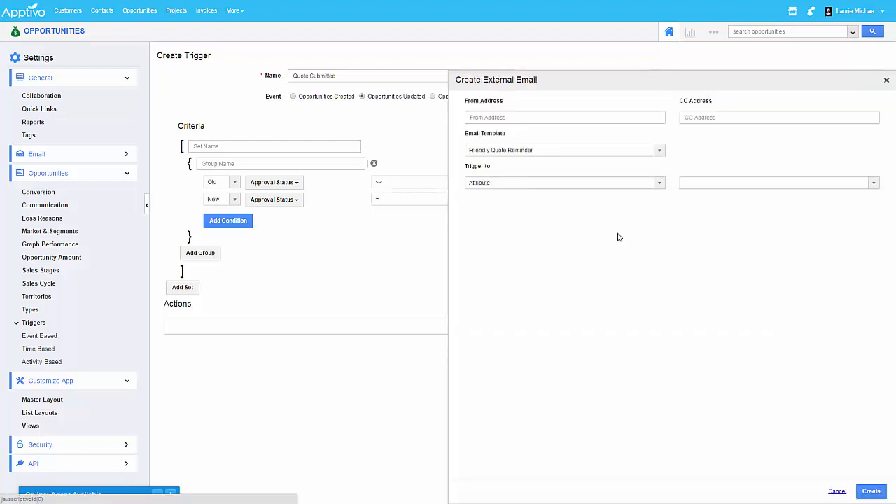
click(581, 151)
click(567, 176)
click(576, 183)
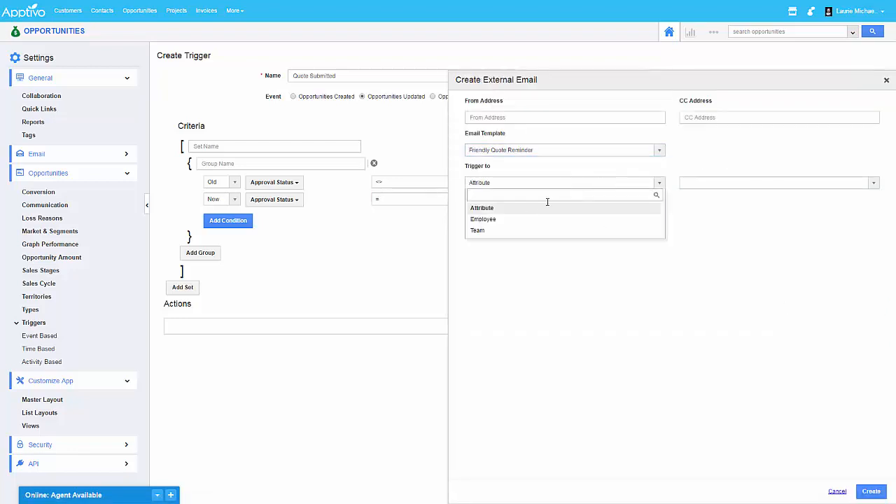
click(512, 221)
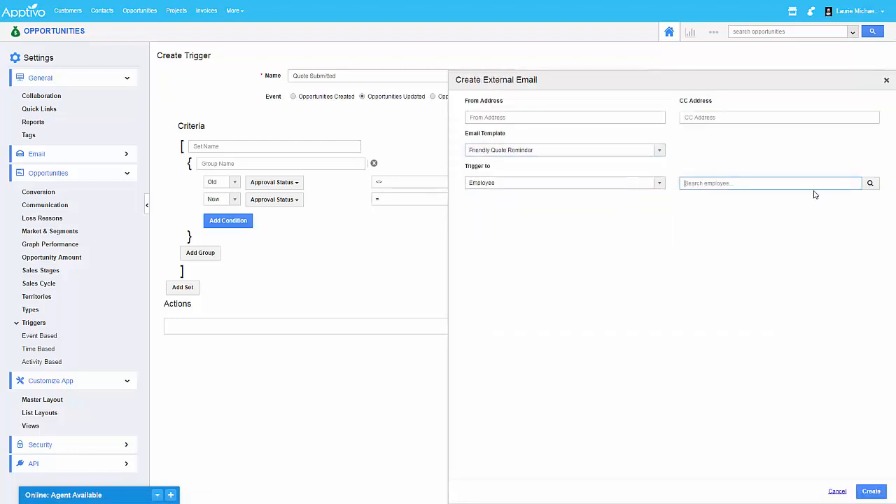
click(870, 183)
click(618, 106)
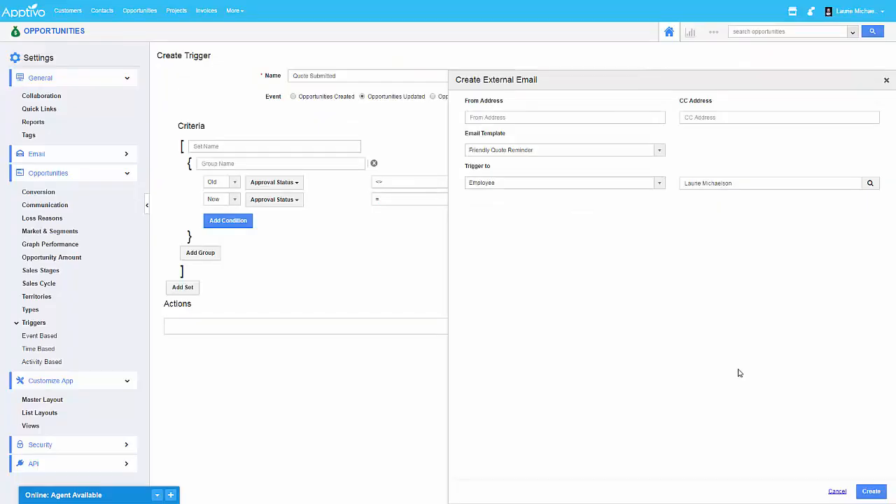
click(859, 493)
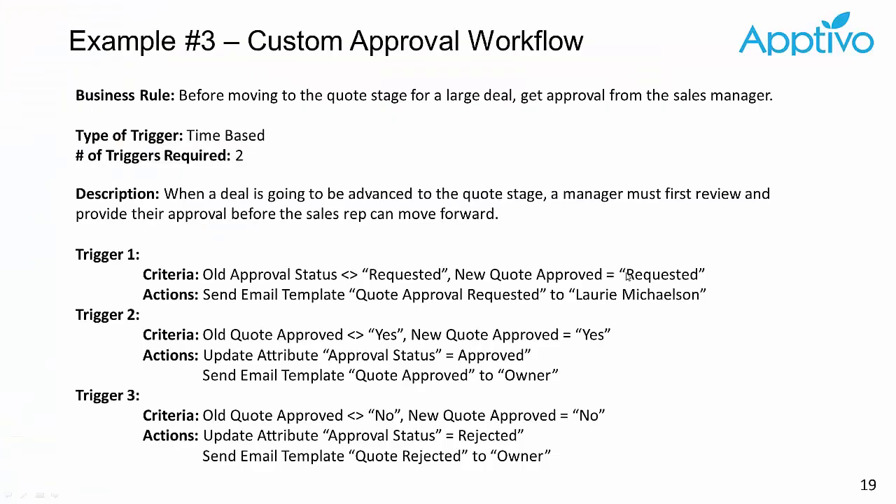
click(595, 267)
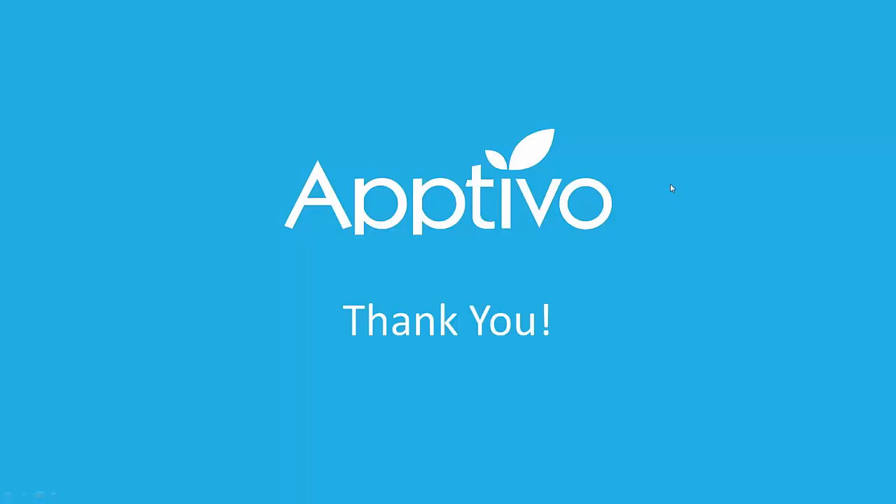